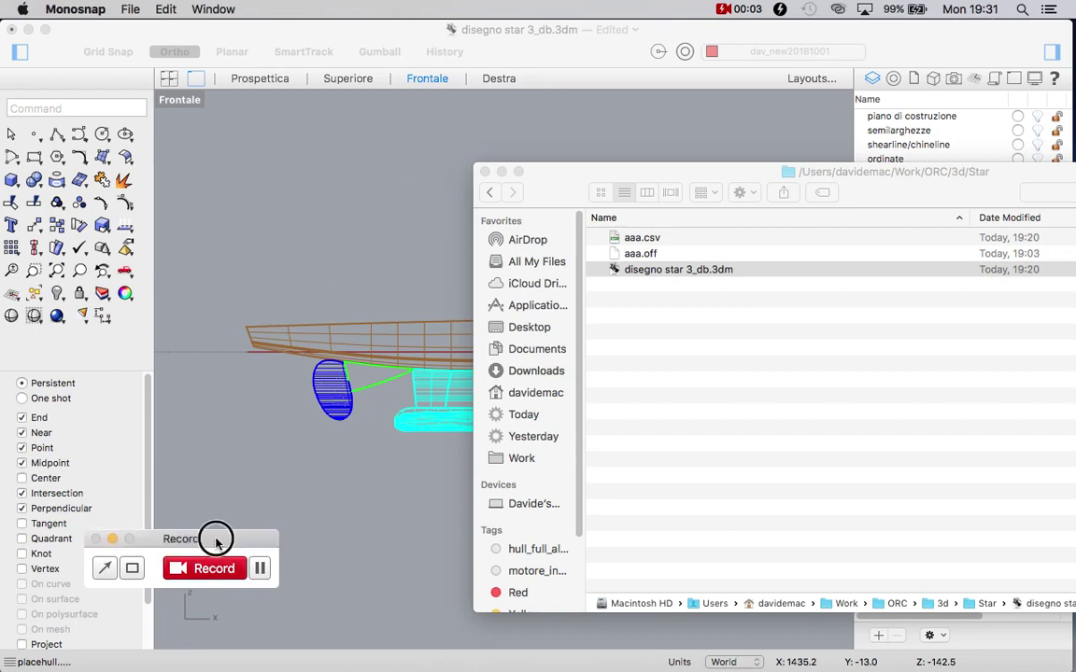
Bring the Rhino hull model forward, then switch to ORC Offset Toolbox showing STAR1B.OFF.
{"action": "left_click_drag", "start_coordinate": [215, 538], "coordinate": [244, 47]}
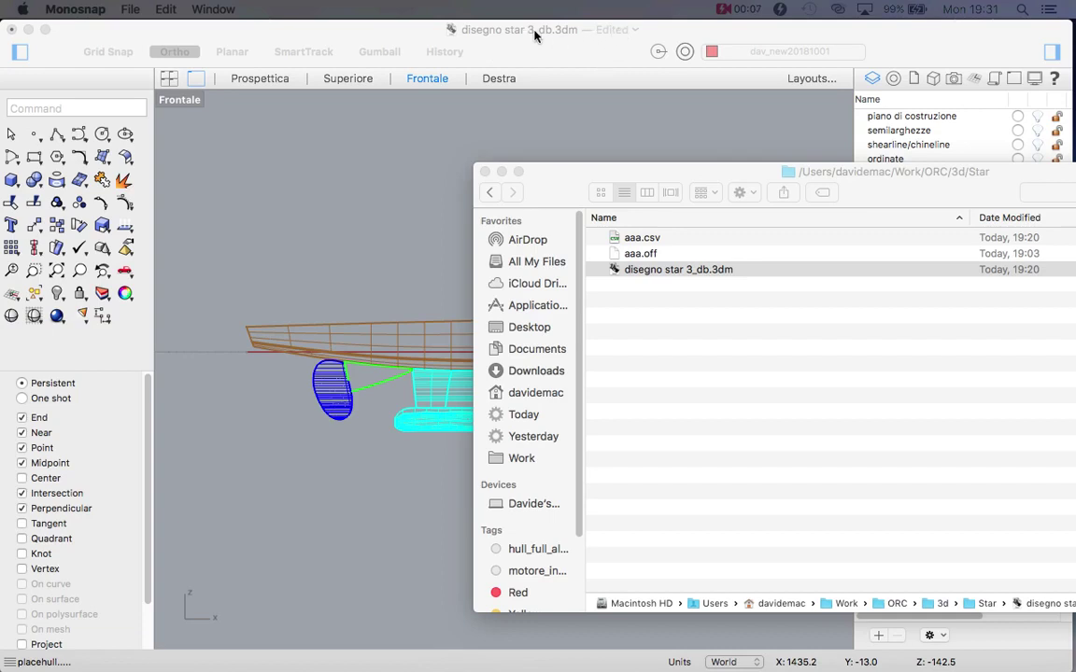
{"action": "left_click", "coordinate": [396, 33]}
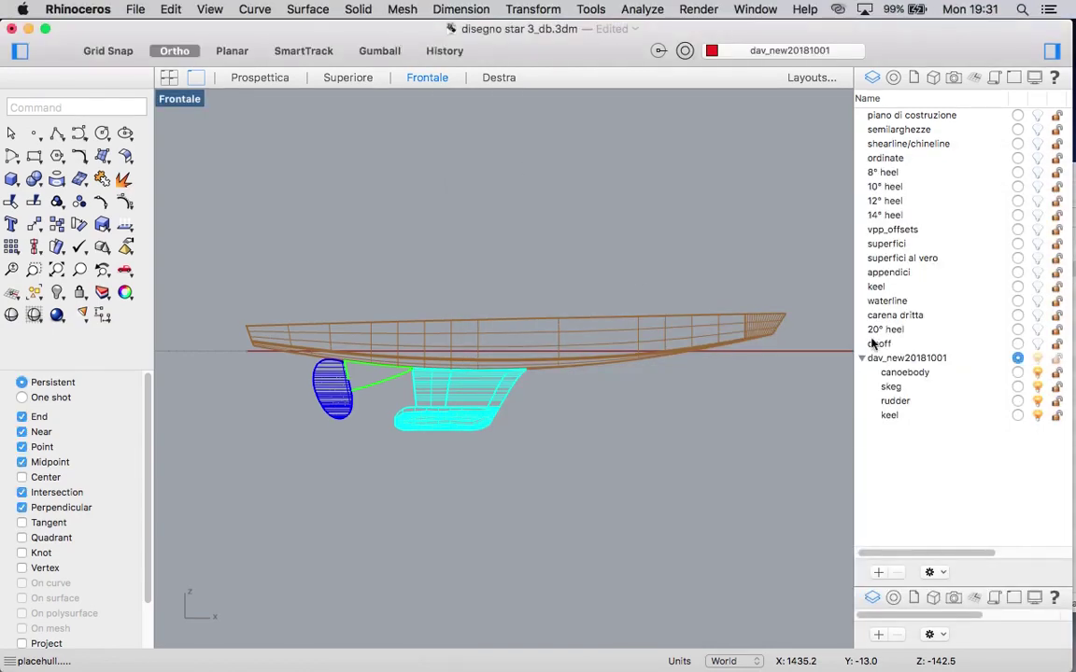
{"action": "mouse_move", "coordinate": [1063, 408]}
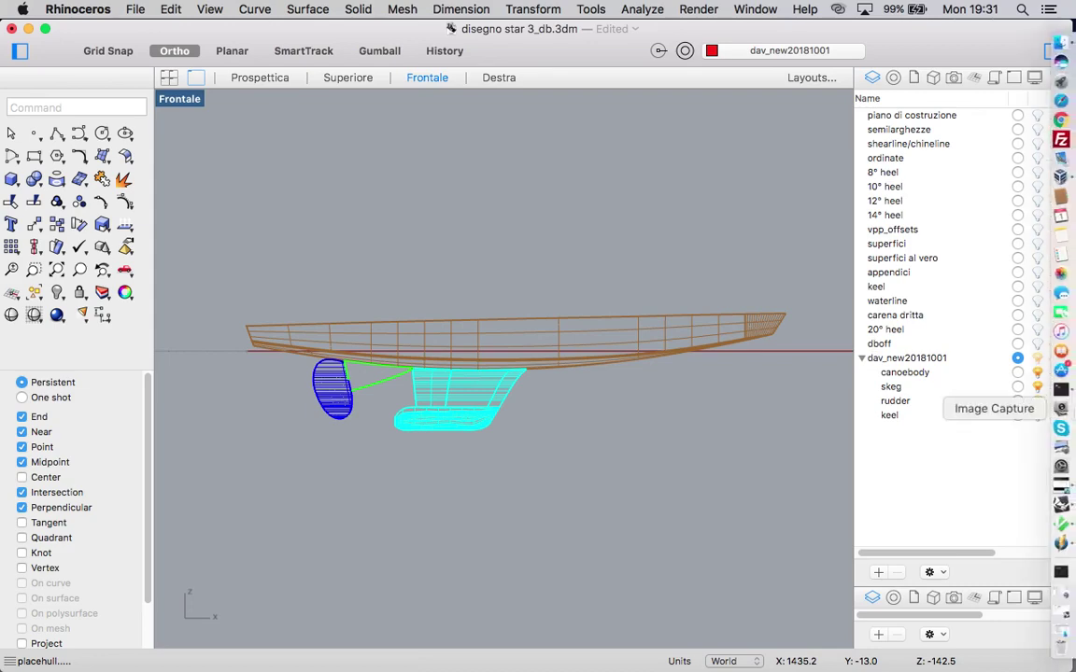
{"action": "left_click", "coordinate": [1058, 487]}
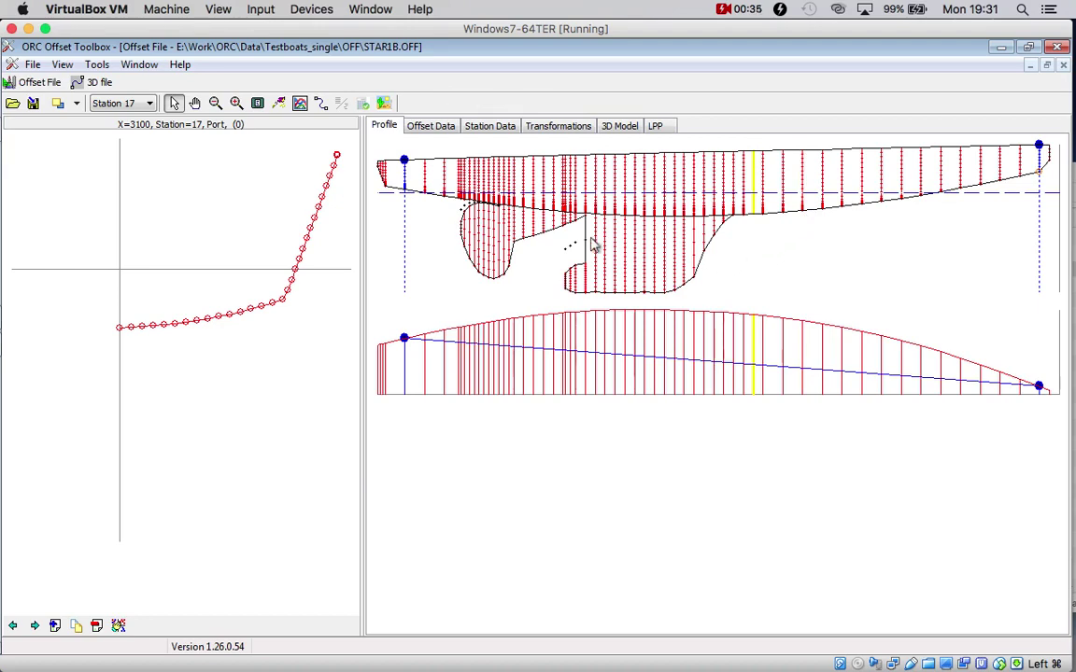
Bring MacVim forward with aaa.csv and aaa.off open side by side.
{"action": "mouse_move", "coordinate": [1065, 308]}
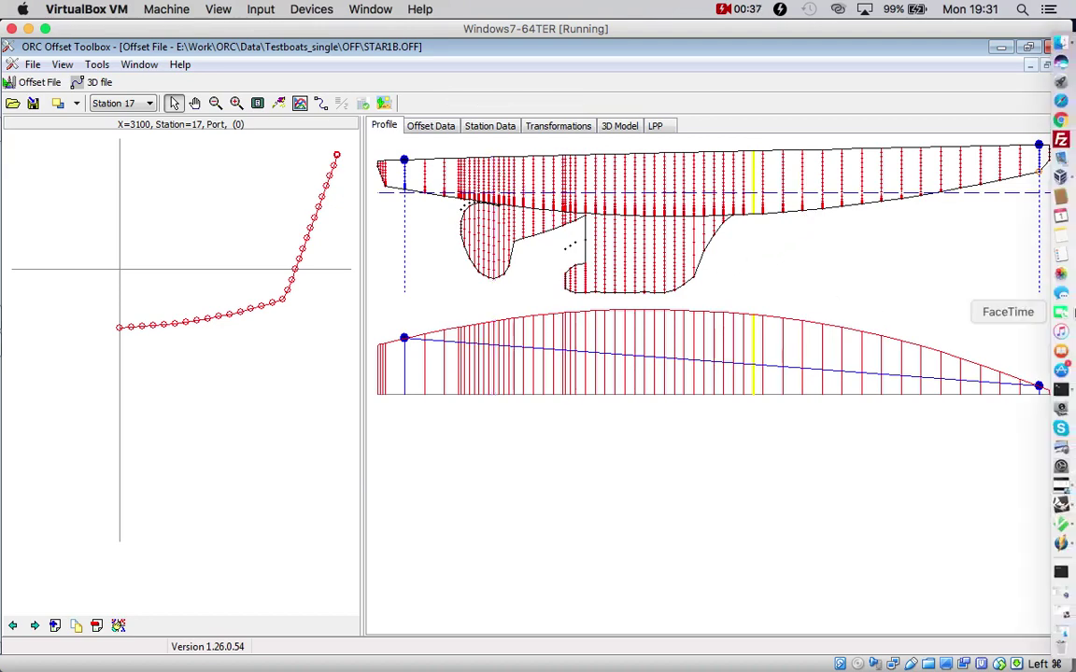
{"action": "left_click", "coordinate": [1065, 526]}
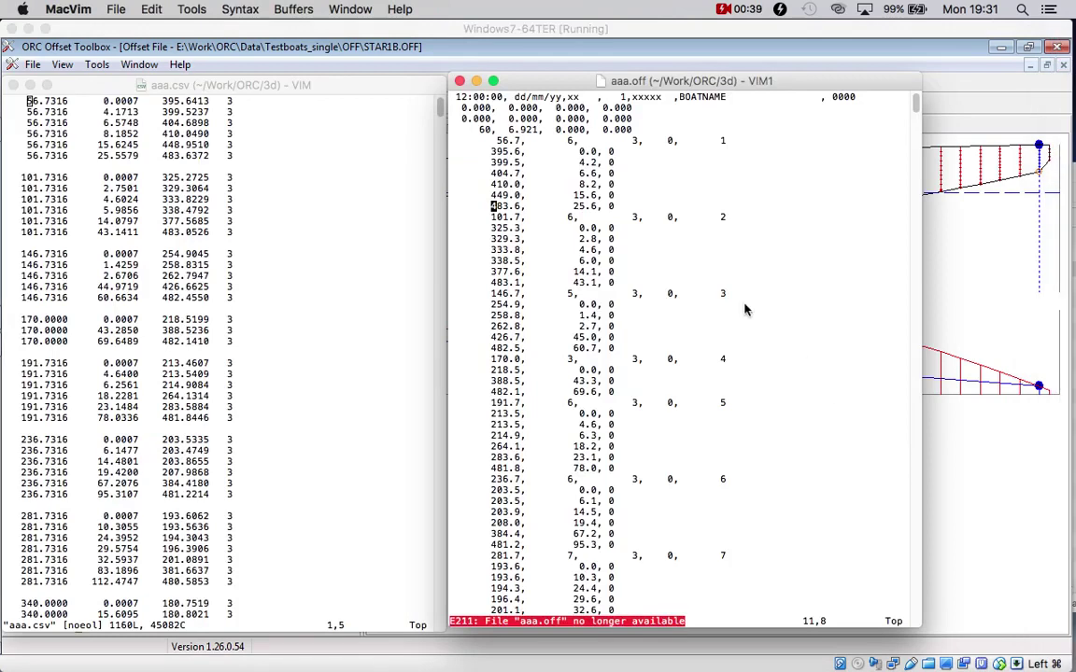
Inspect the aaa.off offset data in MacVim, then return to the Rhinoceros hull model.
{"action": "left_click", "coordinate": [616, 202]}
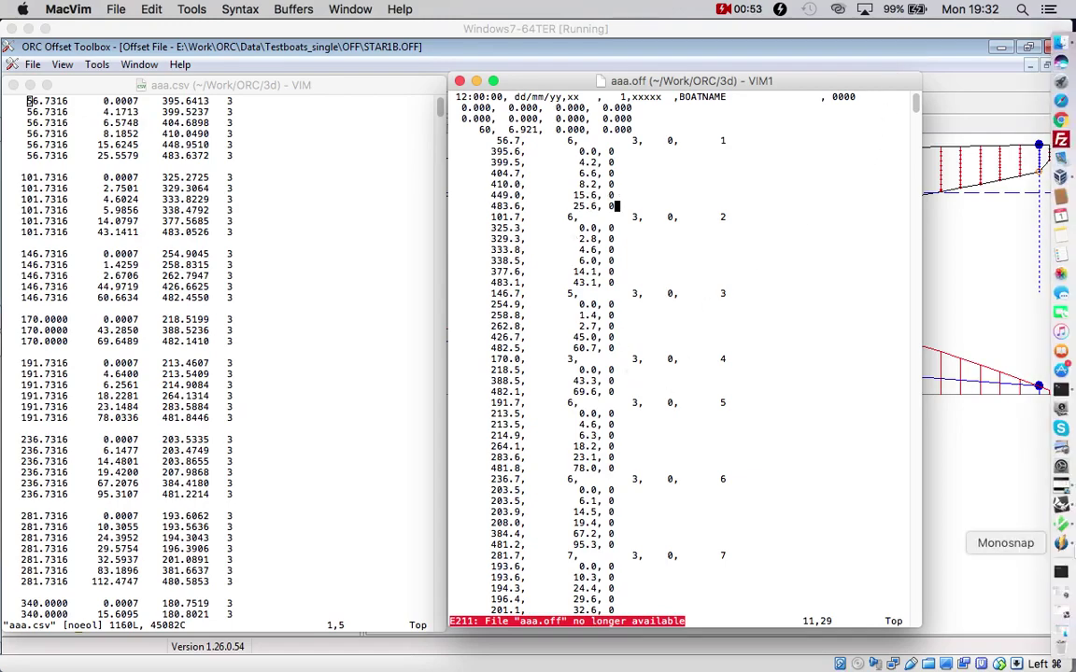
{"action": "left_click", "coordinate": [1060, 500]}
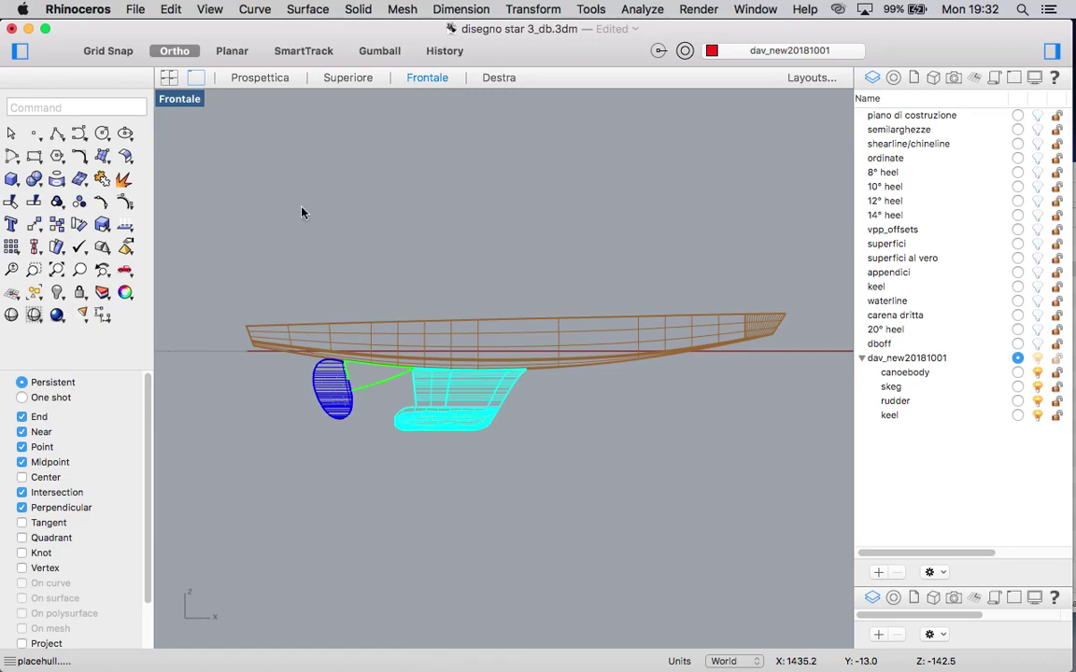
Maximize the Prospettica viewport and orbit and zoom to view the hull from above.
{"action": "double_click", "coordinate": [190, 101]}
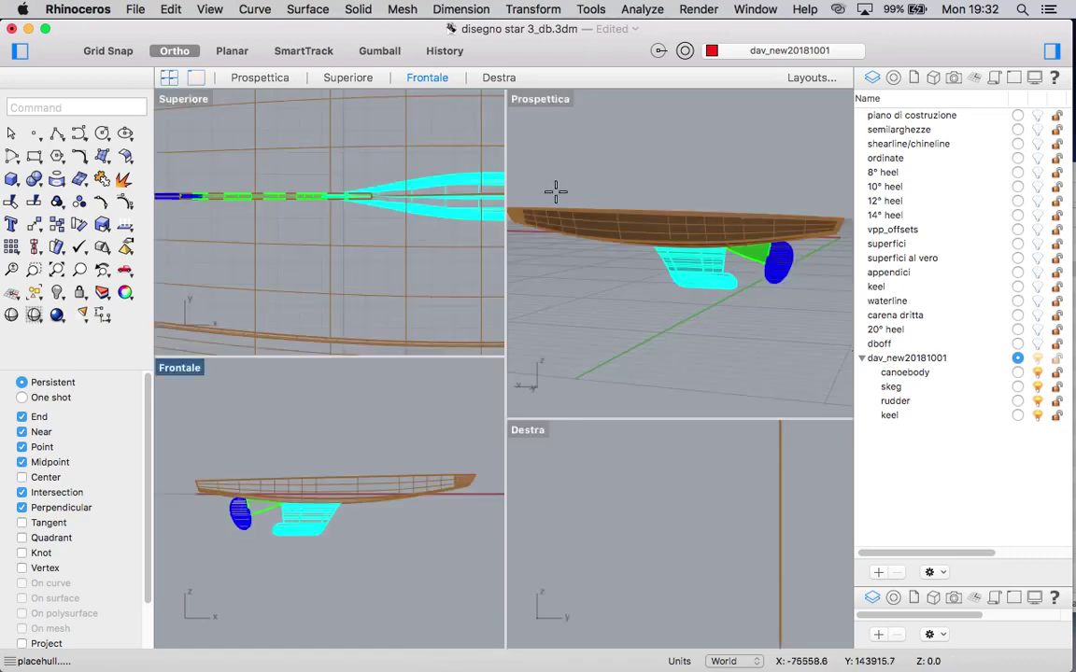
{"action": "double_click", "coordinate": [543, 101]}
{"action": "right_click_drag", "start_coordinate": [595, 264], "coordinate": [700, 201]}
{"action": "scroll", "coordinate": [502, 358], "scroll_direction": "up", "scroll_amount": 10}
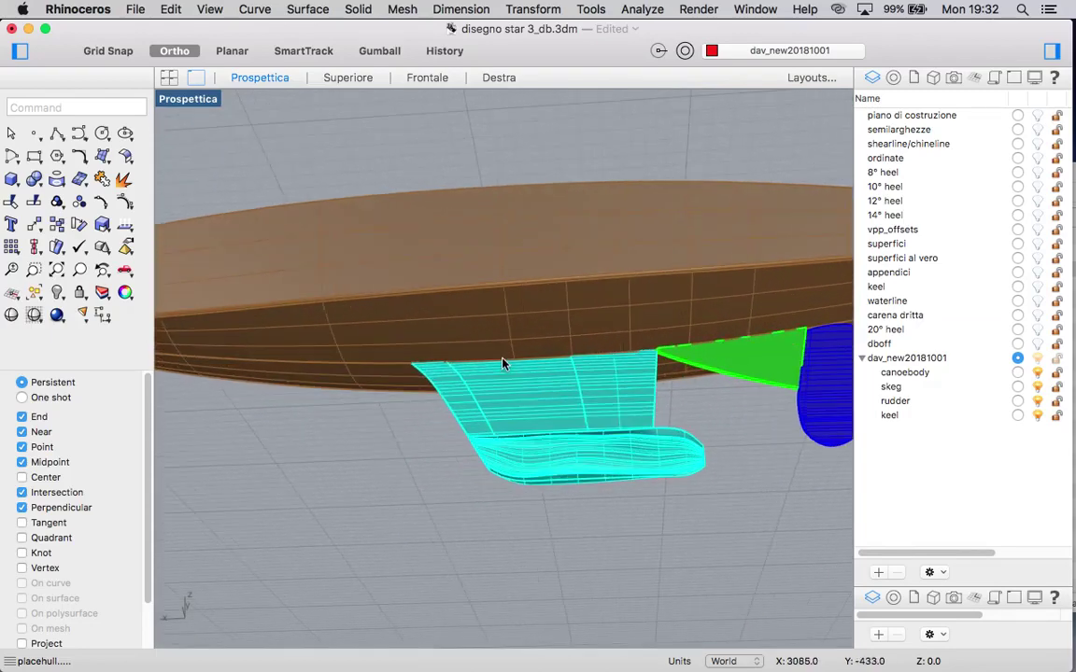
{"action": "scroll", "coordinate": [483, 379], "scroll_direction": "up", "scroll_amount": 4}
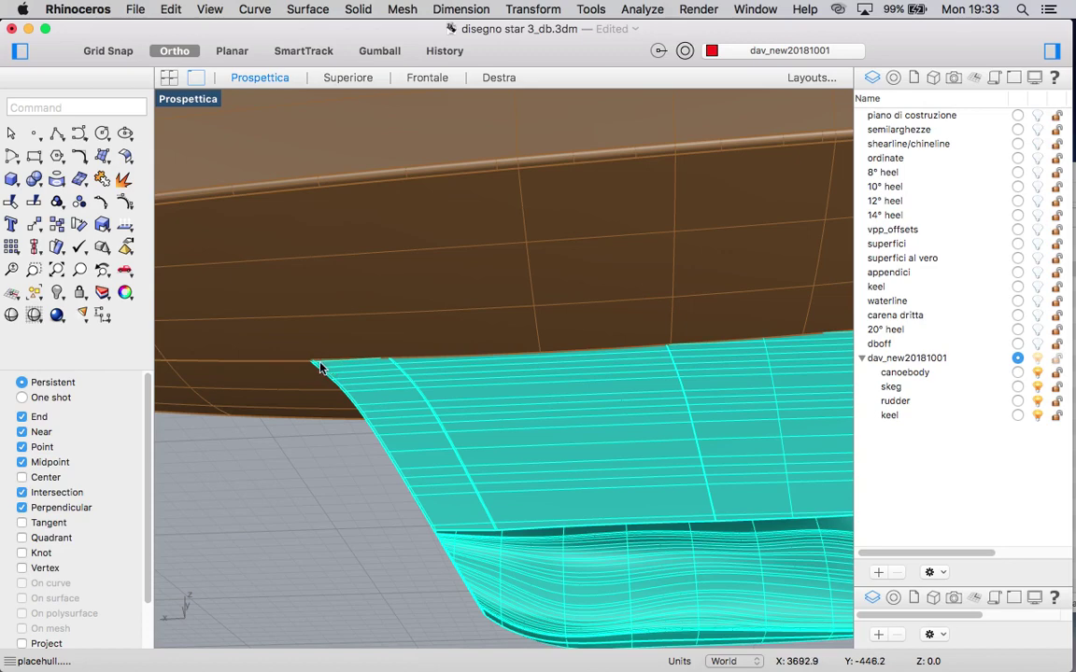
{"action": "scroll", "coordinate": [326, 368], "scroll_direction": "up", "scroll_amount": 2}
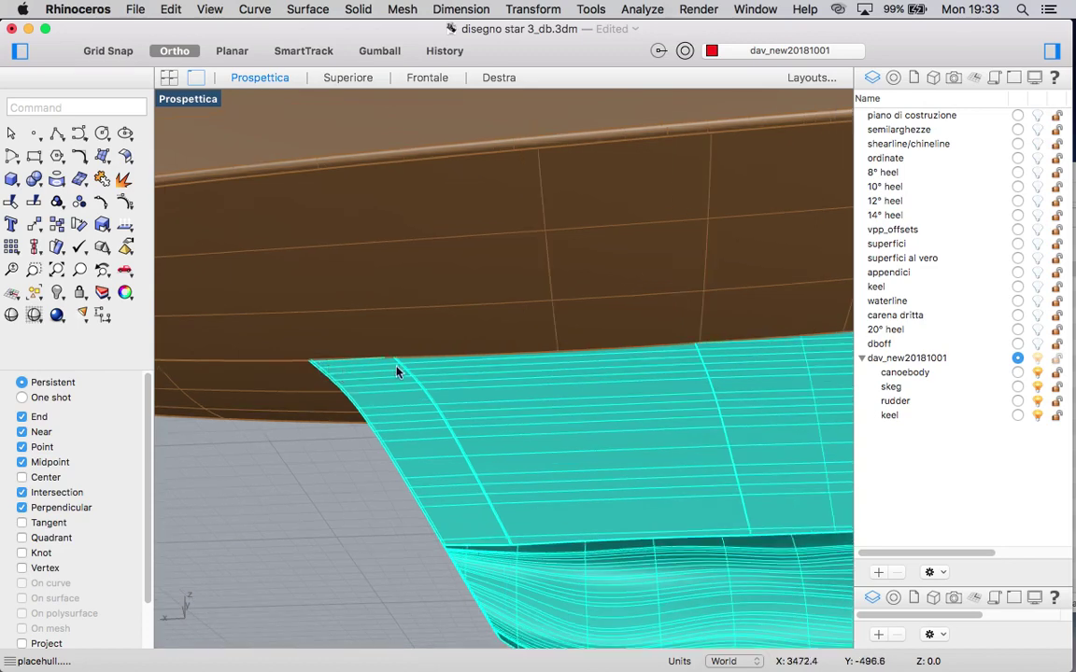
{"action": "scroll", "coordinate": [397, 372], "scroll_direction": "up", "scroll_amount": 3}
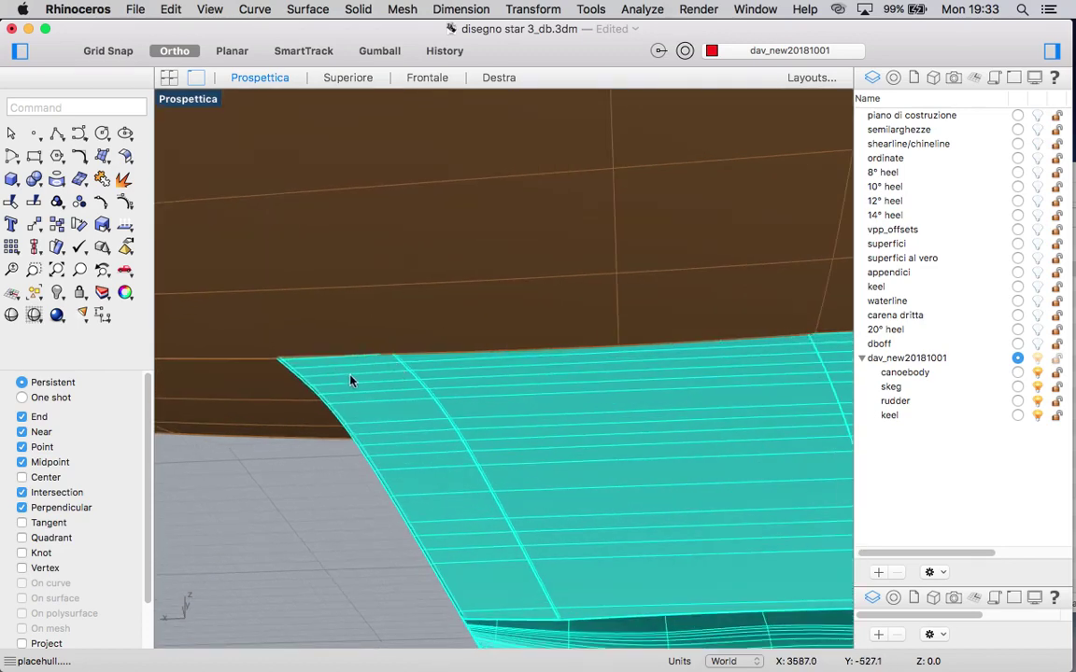
Select the keel polysurface and the hull surface to inspect their junction.
{"action": "left_click", "coordinate": [352, 381]}
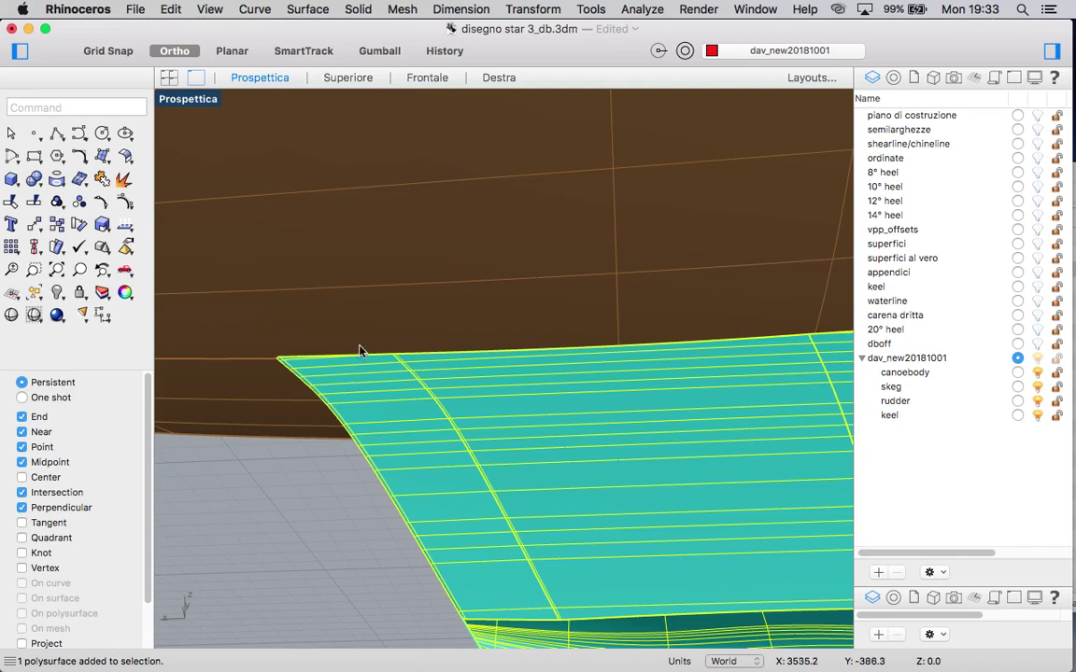
{"action": "left_click", "coordinate": [360, 351]}
{"action": "scroll", "coordinate": [359, 353], "scroll_direction": "down", "scroll_amount": 5}
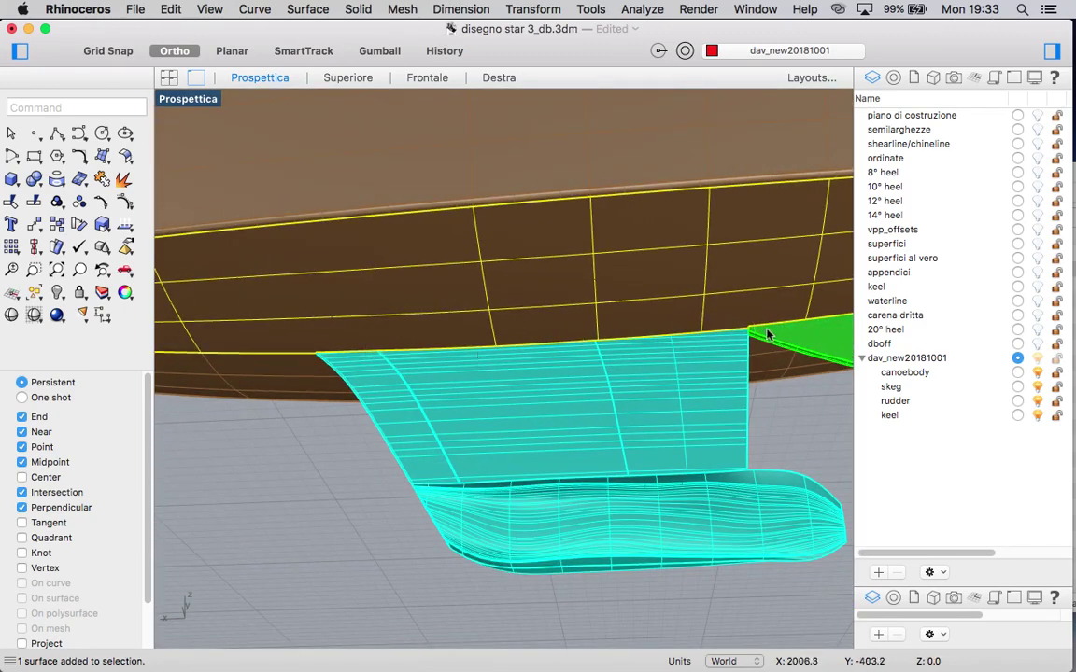
{"action": "scroll", "coordinate": [773, 334], "scroll_direction": "up", "scroll_amount": 5}
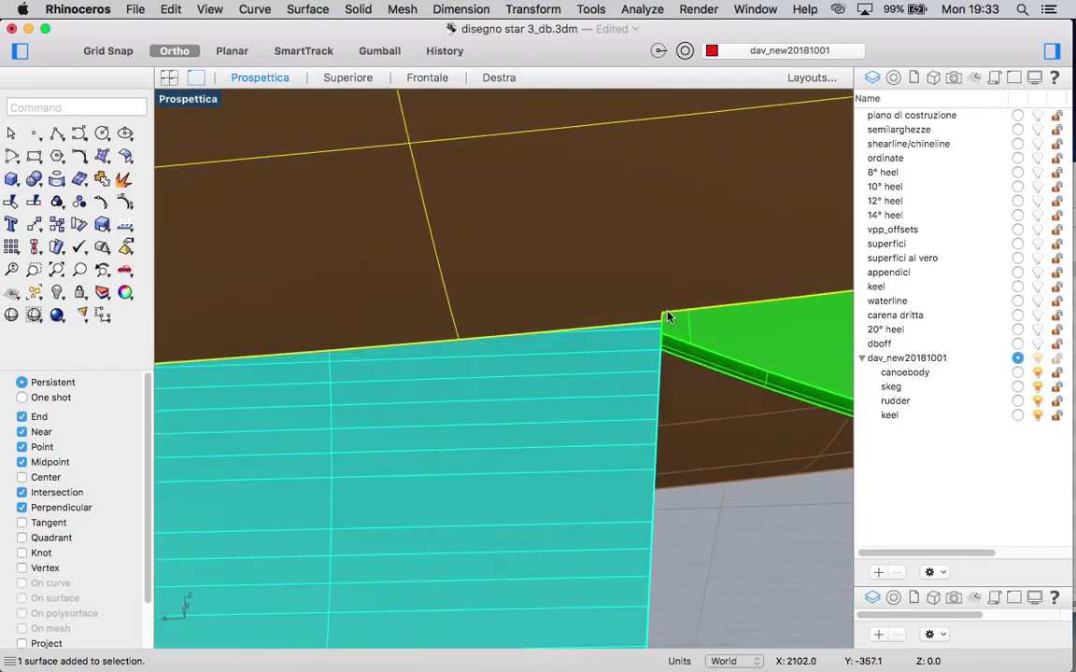
{"action": "scroll", "coordinate": [668, 317], "scroll_direction": "down", "scroll_amount": 5}
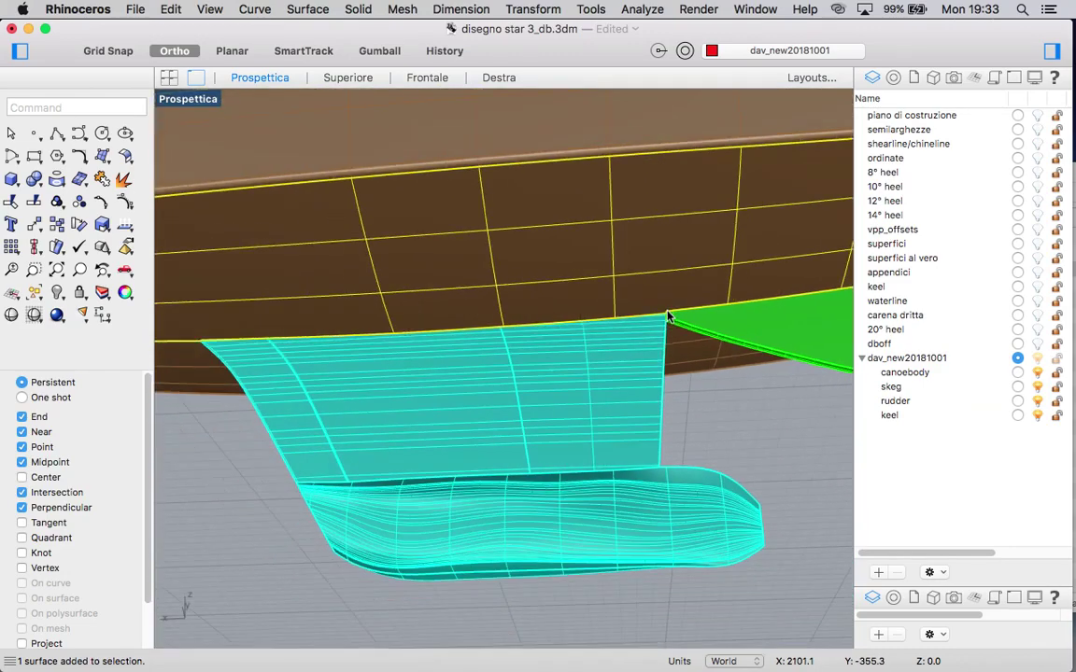
{"action": "scroll", "coordinate": [667, 317], "scroll_direction": "down", "scroll_amount": 5}
Clear the selection and orbit to a lower side-on view of the appendages.
{"action": "left_click", "coordinate": [397, 420]}
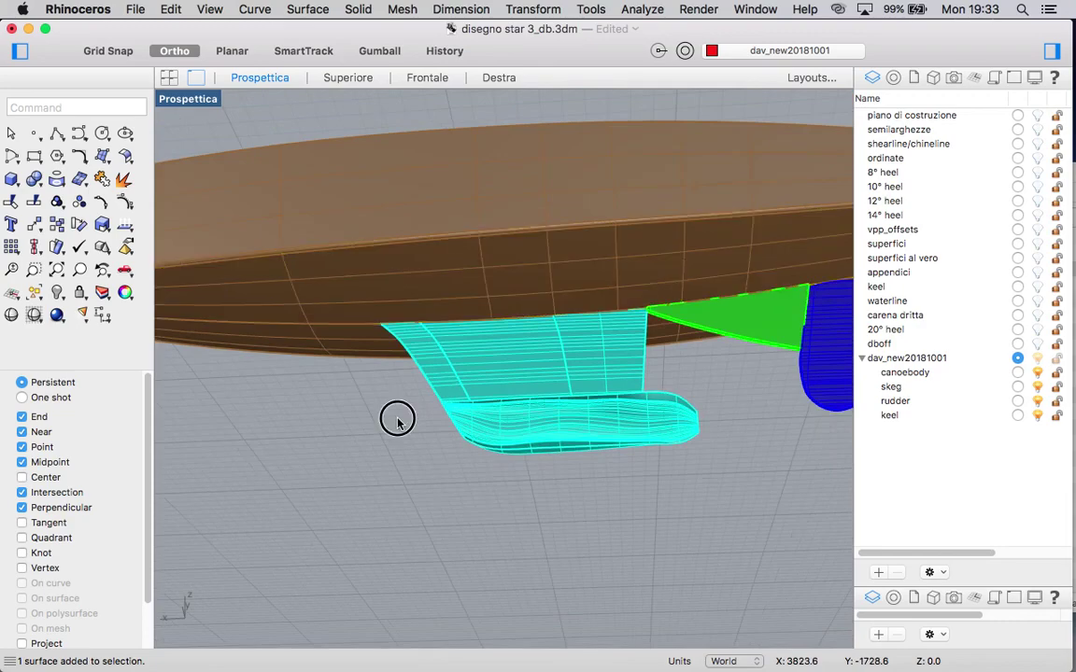
{"action": "right_click_drag", "start_coordinate": [397, 421], "coordinate": [567, 359]}
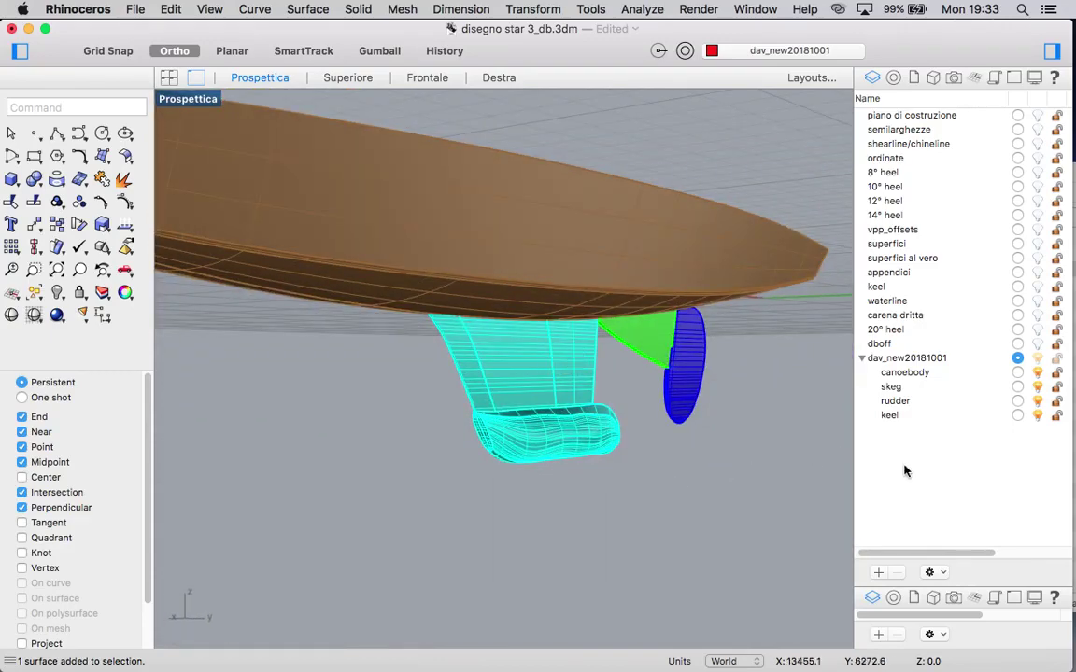
{"action": "scroll", "coordinate": [642, 379], "scroll_direction": "down", "scroll_amount": 1}
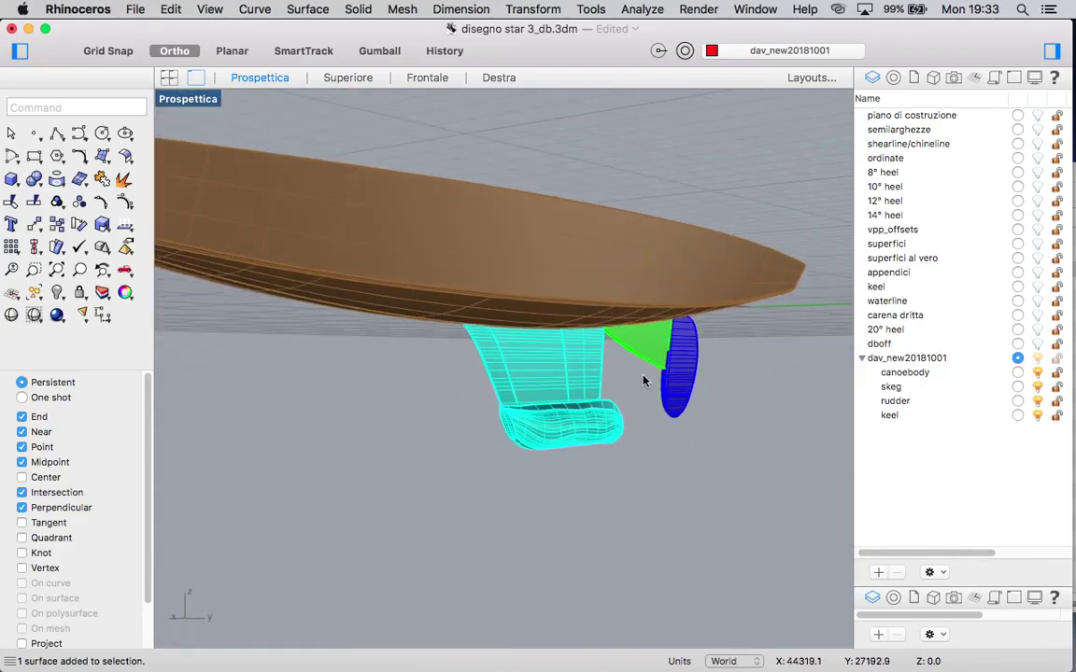
{"action": "scroll", "coordinate": [642, 379], "scroll_direction": "down", "scroll_amount": 3}
Run the offims_dev20180918.py Python script.
{"action": "left_click", "coordinate": [86, 108]}
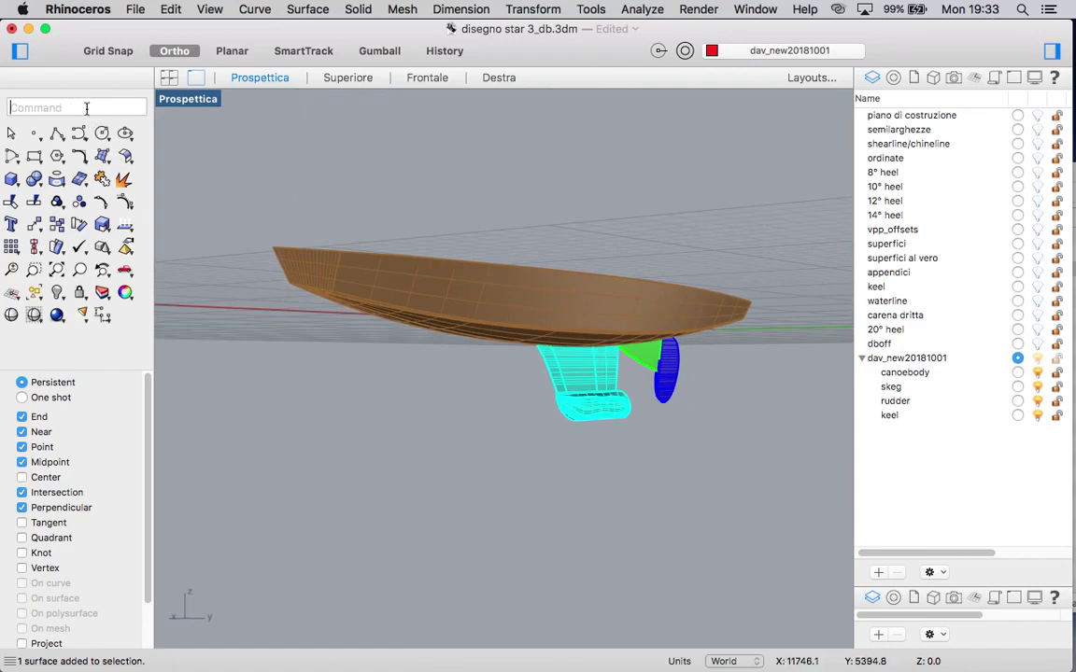
{"action": "type", "text": "RunPythonScript"}
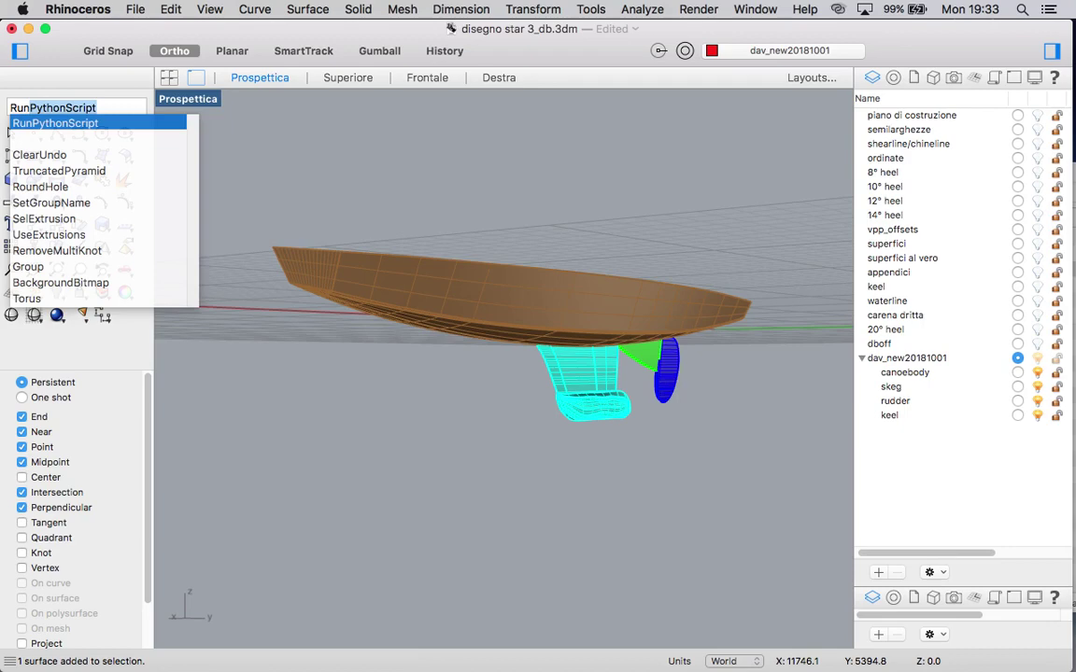
{"action": "key", "text": "Return"}
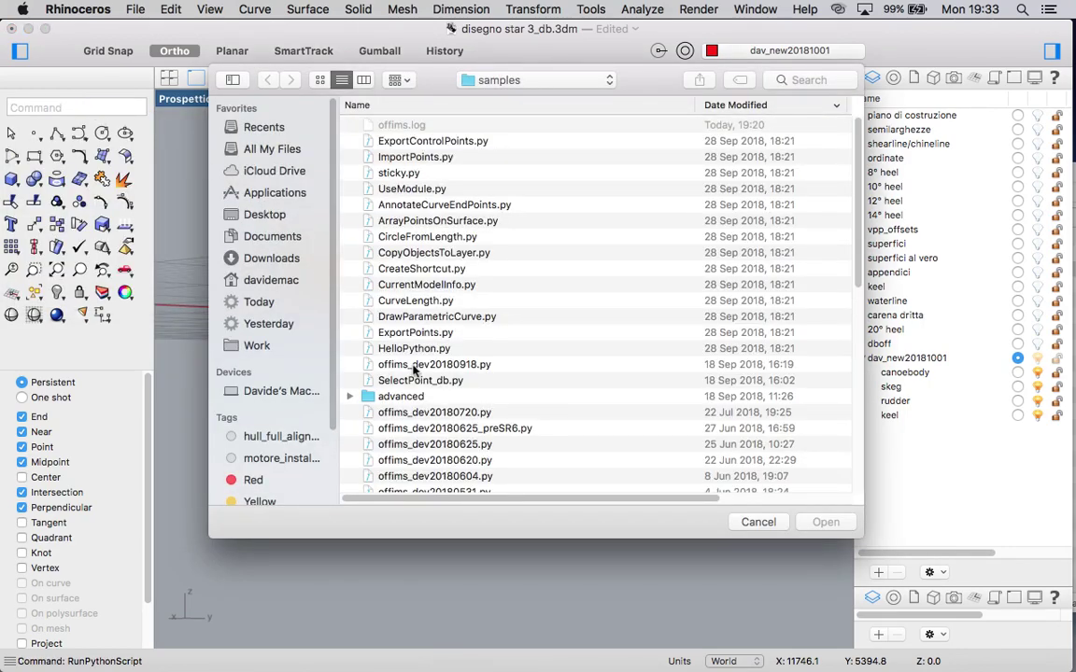
{"action": "left_click", "coordinate": [412, 366]}
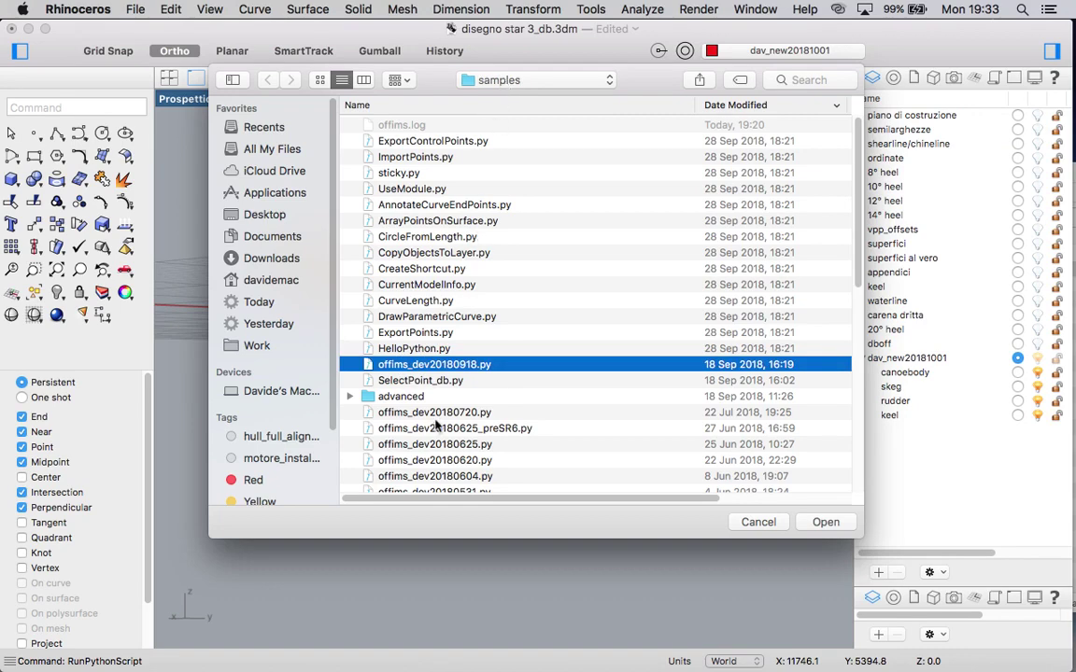
{"action": "left_click", "coordinate": [826, 523]}
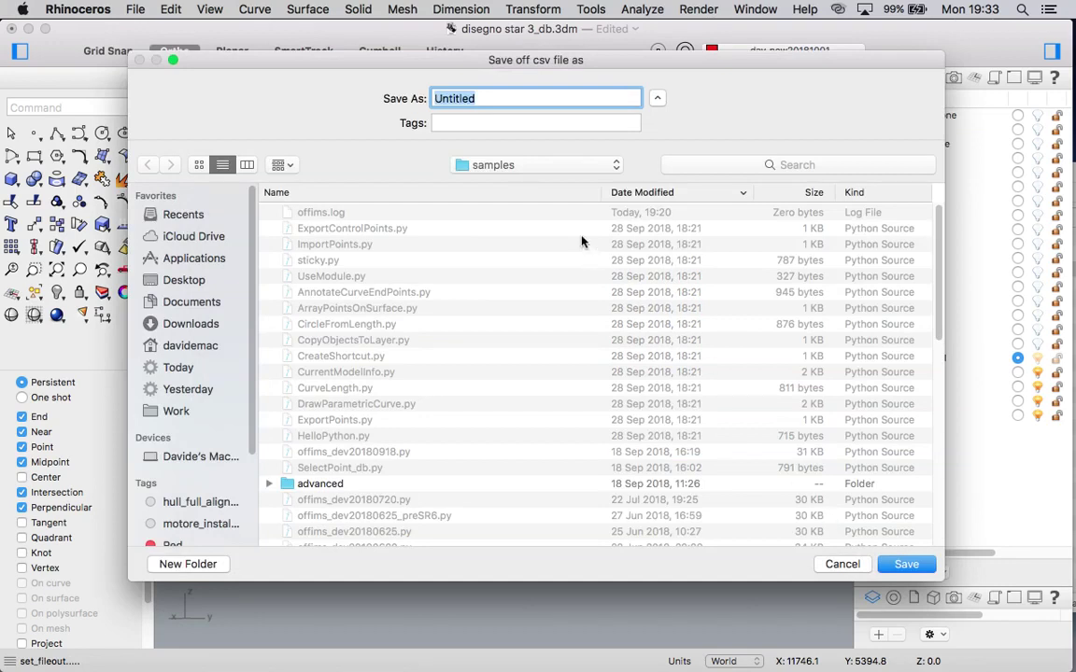
Save the csv output as aaa.csv in the Star folder, replacing the existing file.
{"action": "left_click", "coordinate": [505, 168]}
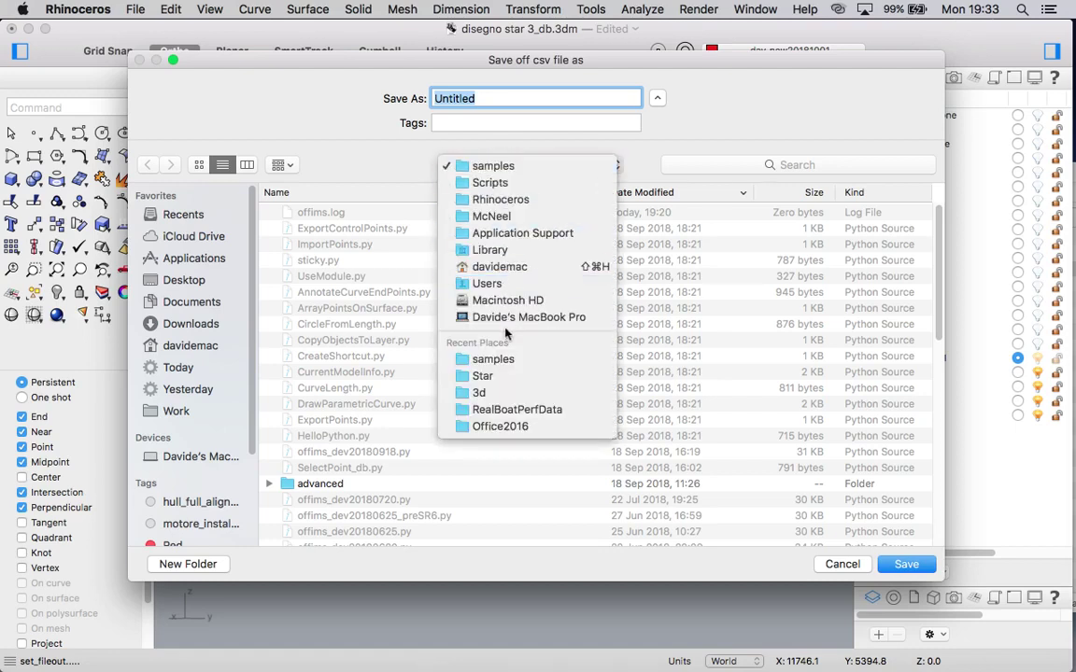
{"action": "left_click", "coordinate": [498, 375]}
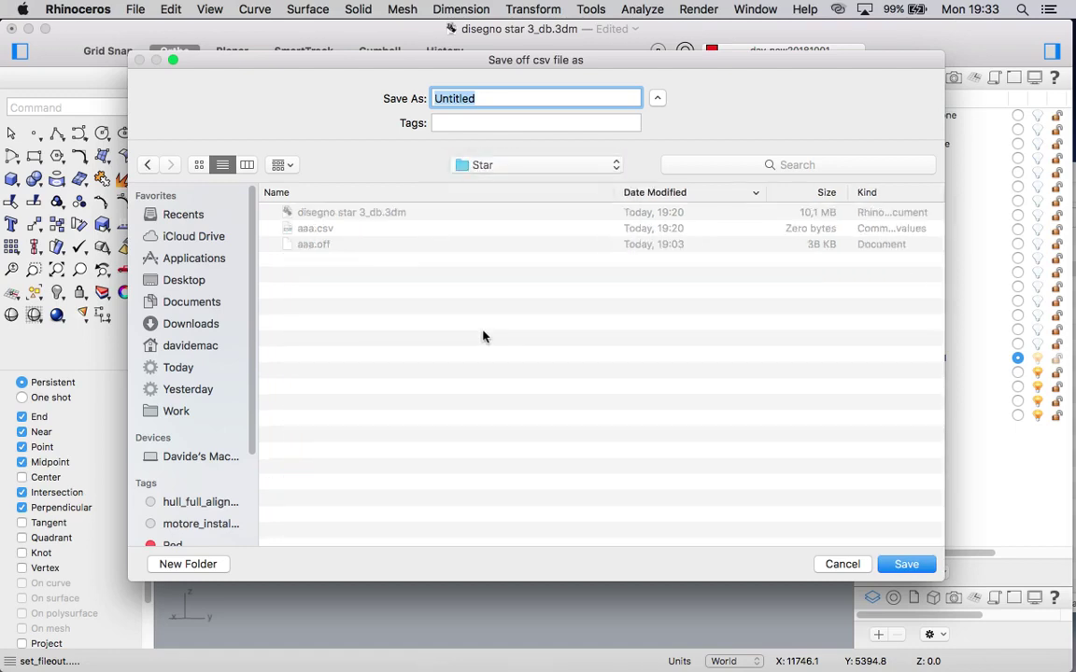
{"action": "left_click", "coordinate": [289, 232]}
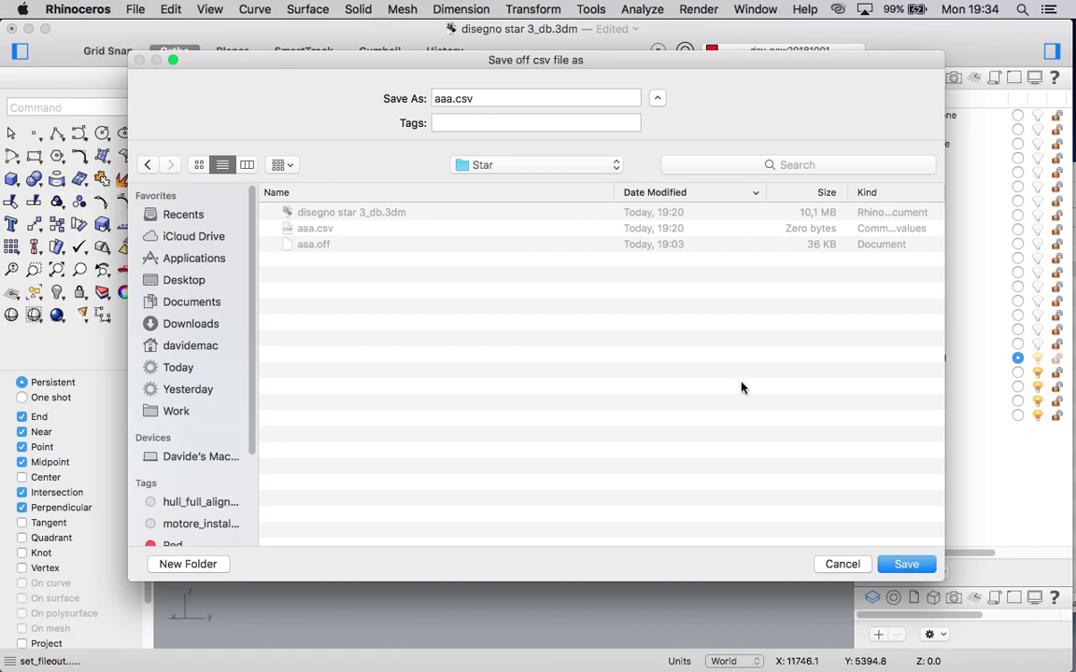
{"action": "left_click", "coordinate": [896, 565]}
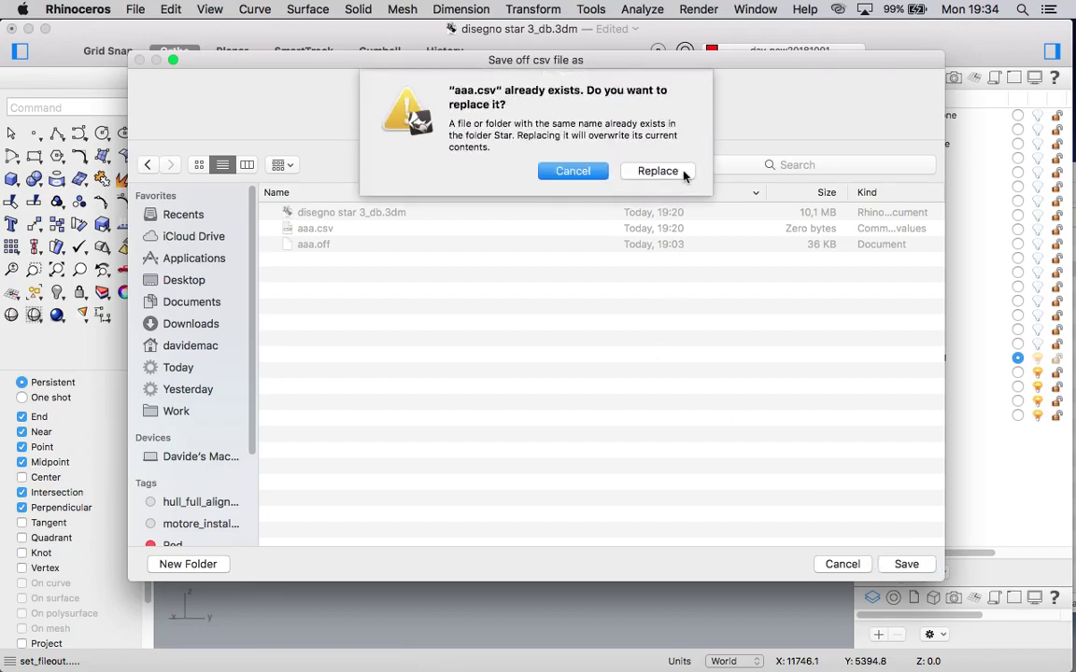
{"action": "left_click", "coordinate": [658, 172]}
Window-select the hull, keel, skeg and rudder and set automatic sectioning to 'yess'.
{"action": "scroll", "coordinate": [418, 204], "scroll_direction": "down", "scroll_amount": 3}
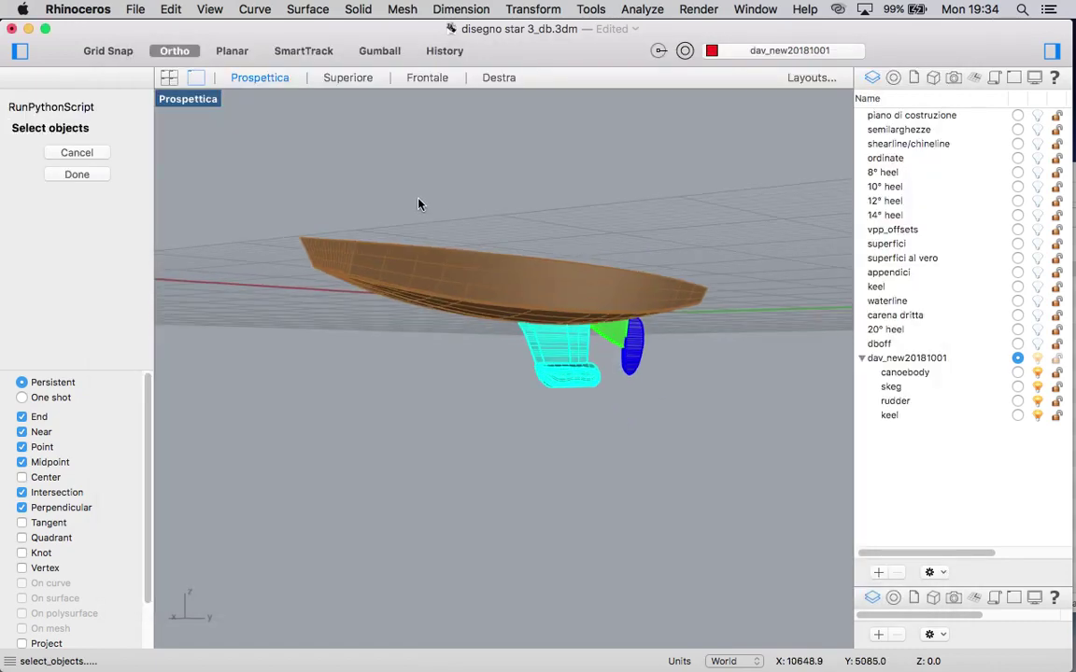
{"action": "left_click_drag", "start_coordinate": [283, 154], "coordinate": [732, 445]}
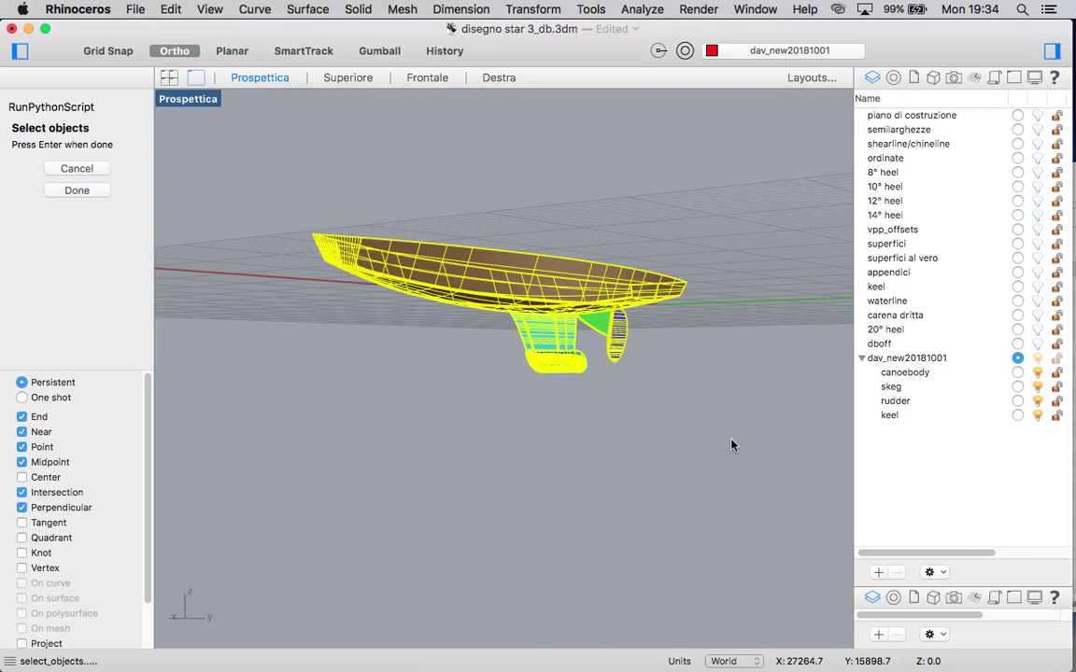
{"action": "key", "text": "Return"}
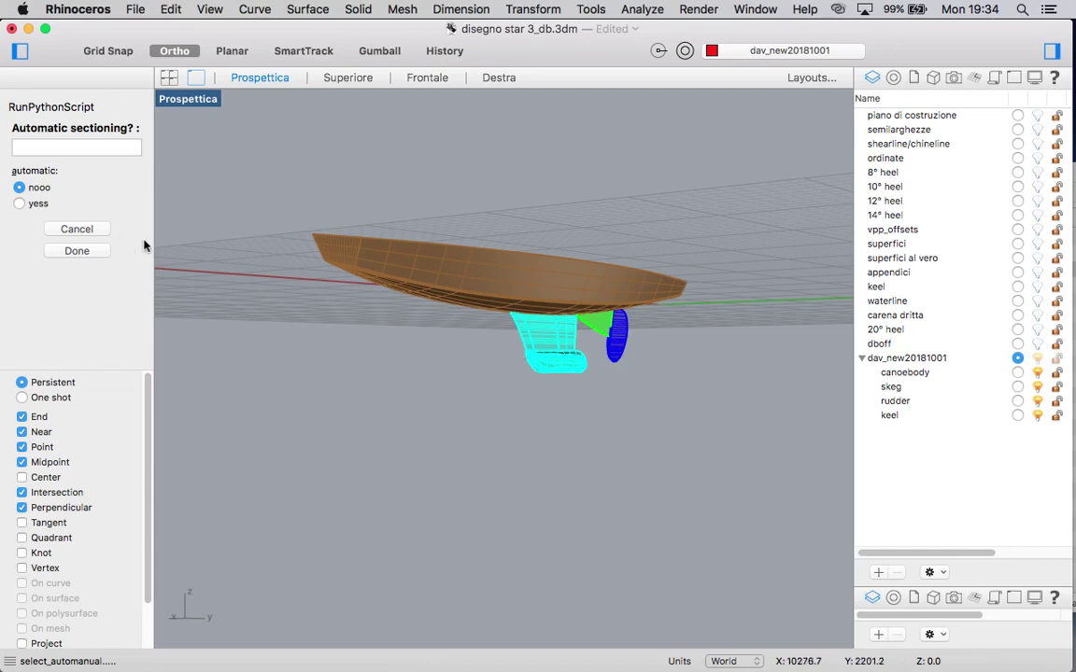
{"action": "left_click", "coordinate": [23, 203]}
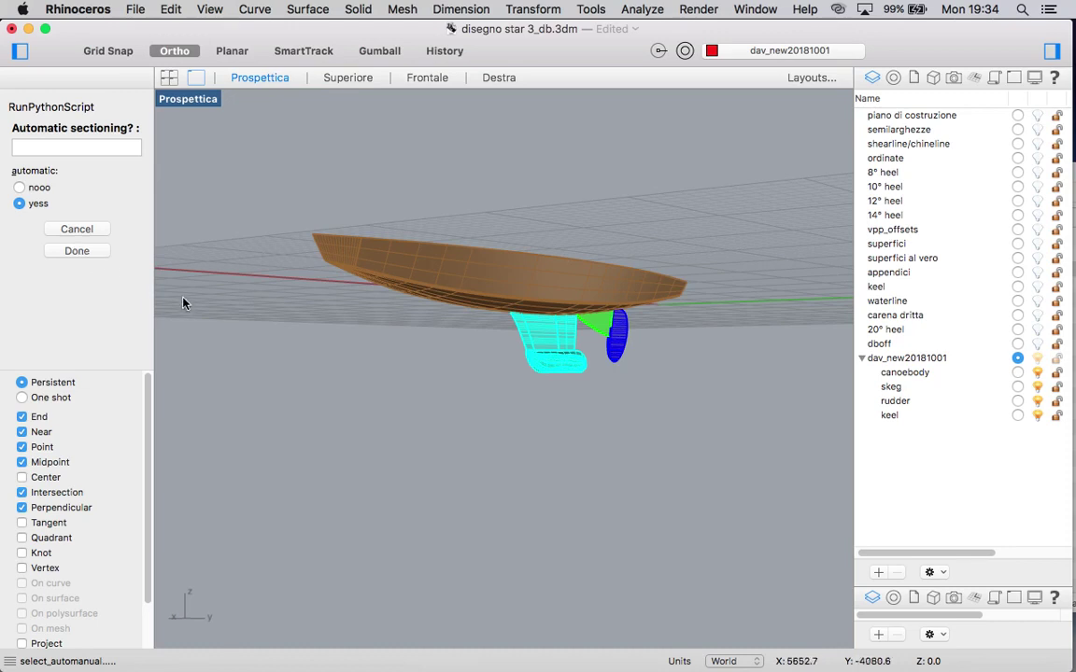
{"action": "left_click", "coordinate": [77, 251]}
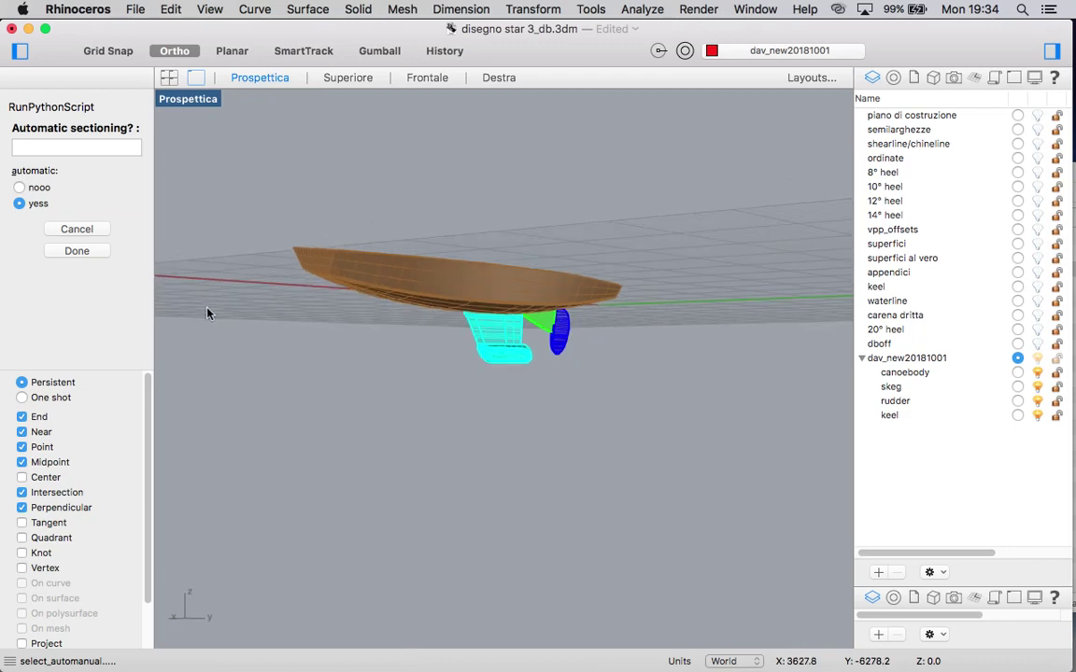
{"action": "left_click", "coordinate": [78, 252]}
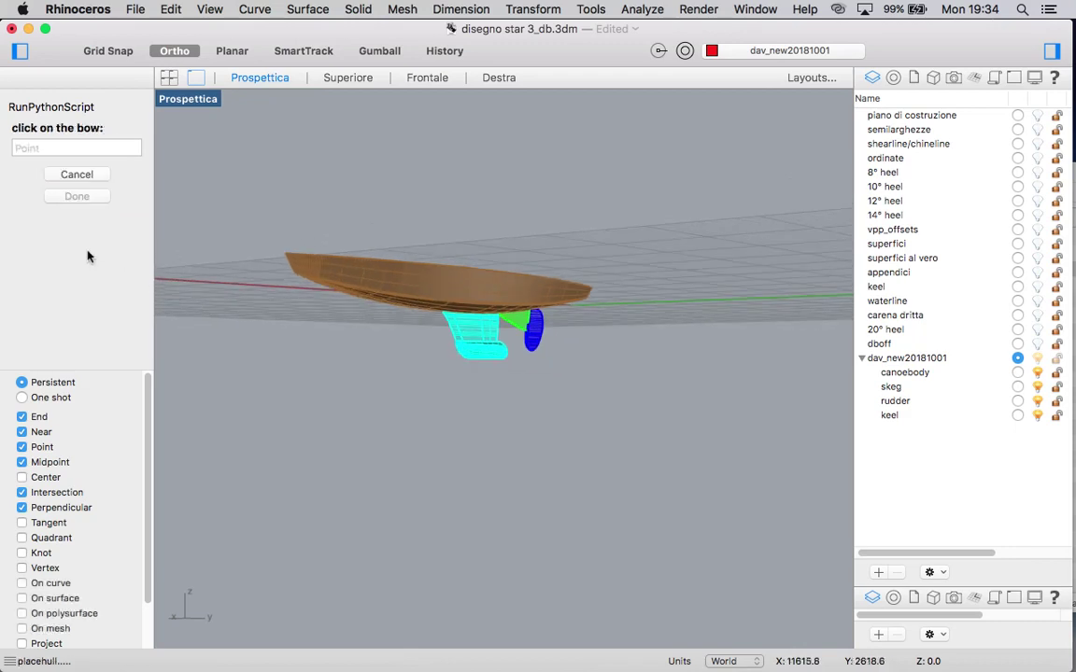
Pick the bow tip as the reference point and finish to generate the offset sections.
{"action": "scroll", "coordinate": [277, 320], "scroll_direction": "up", "scroll_amount": 3}
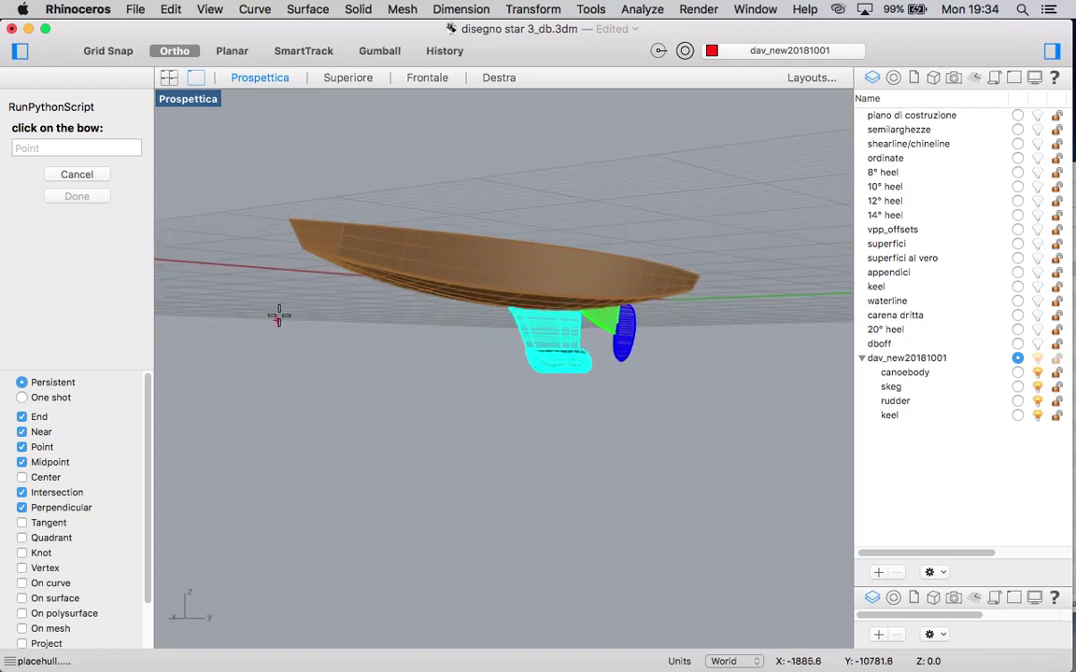
{"action": "scroll", "coordinate": [297, 237], "scroll_direction": "up", "scroll_amount": 2}
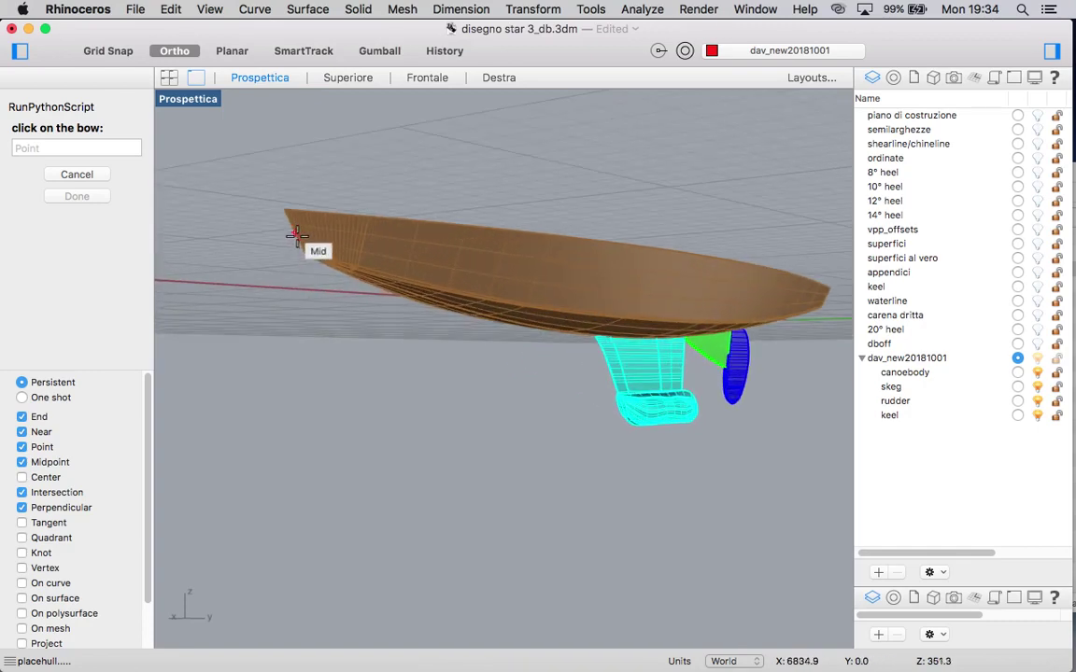
{"action": "left_click", "coordinate": [296, 233]}
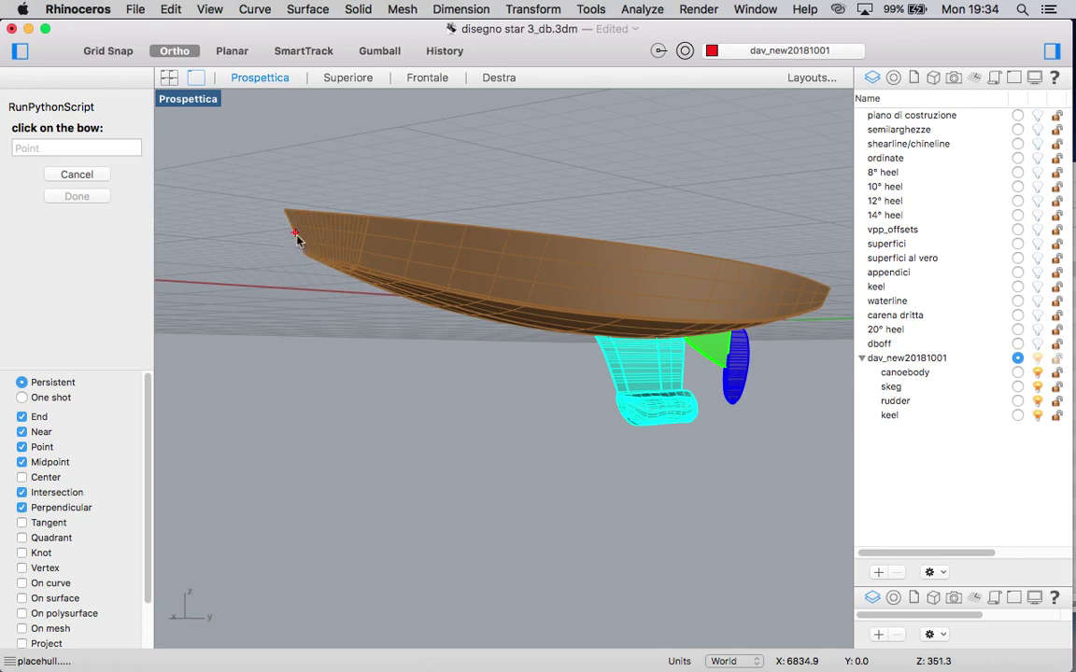
{"action": "left_click", "coordinate": [564, 399]}
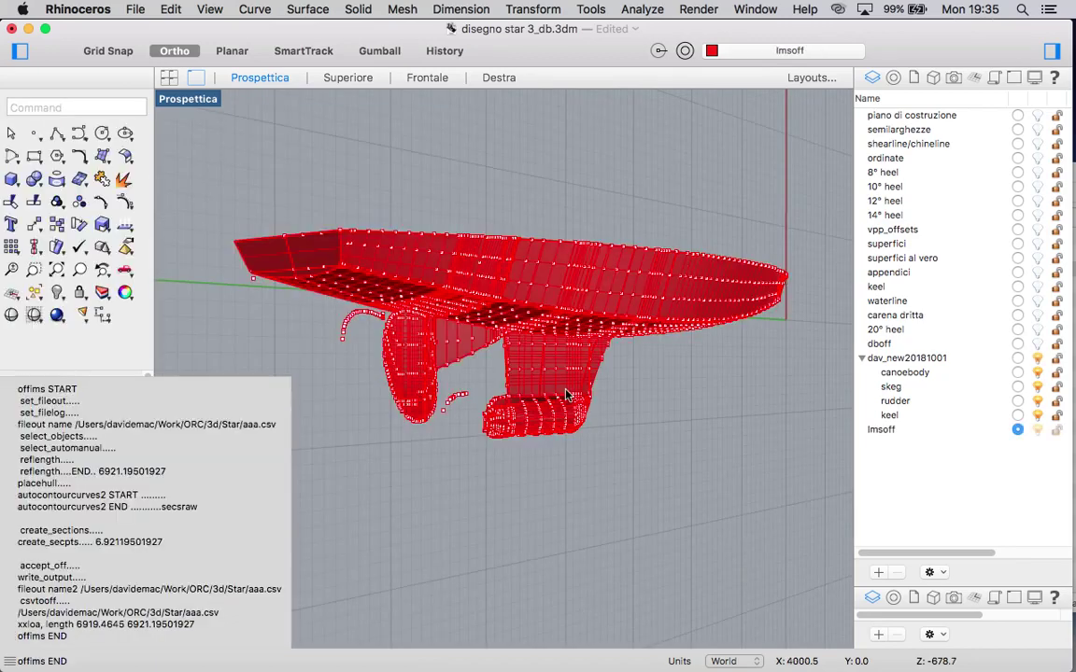
Select the lmsoff layer and hide the original dav_new20181001 boat layers.
{"action": "left_click", "coordinate": [883, 431]}
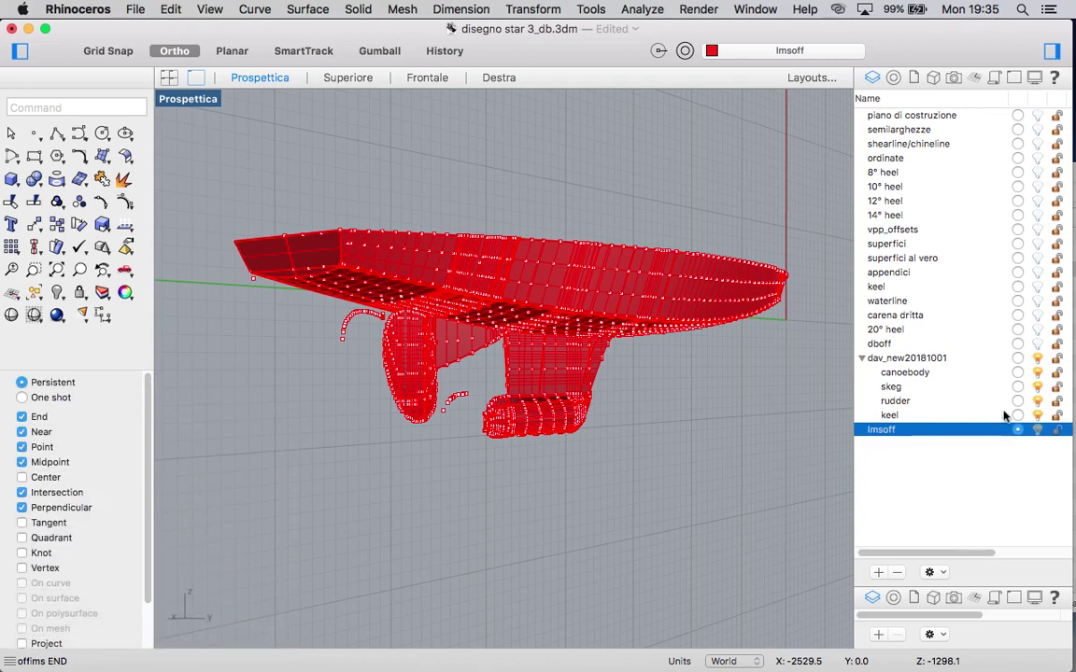
{"action": "left_click", "coordinate": [1037, 358]}
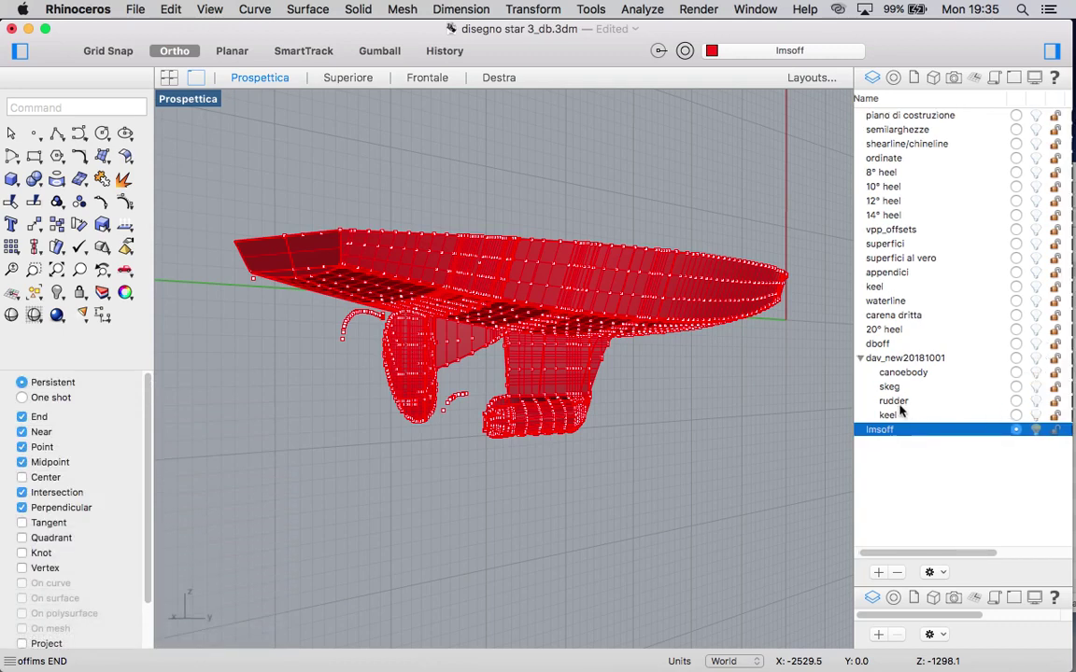
{"action": "scroll", "coordinate": [679, 367], "scroll_direction": "up", "scroll_amount": 5}
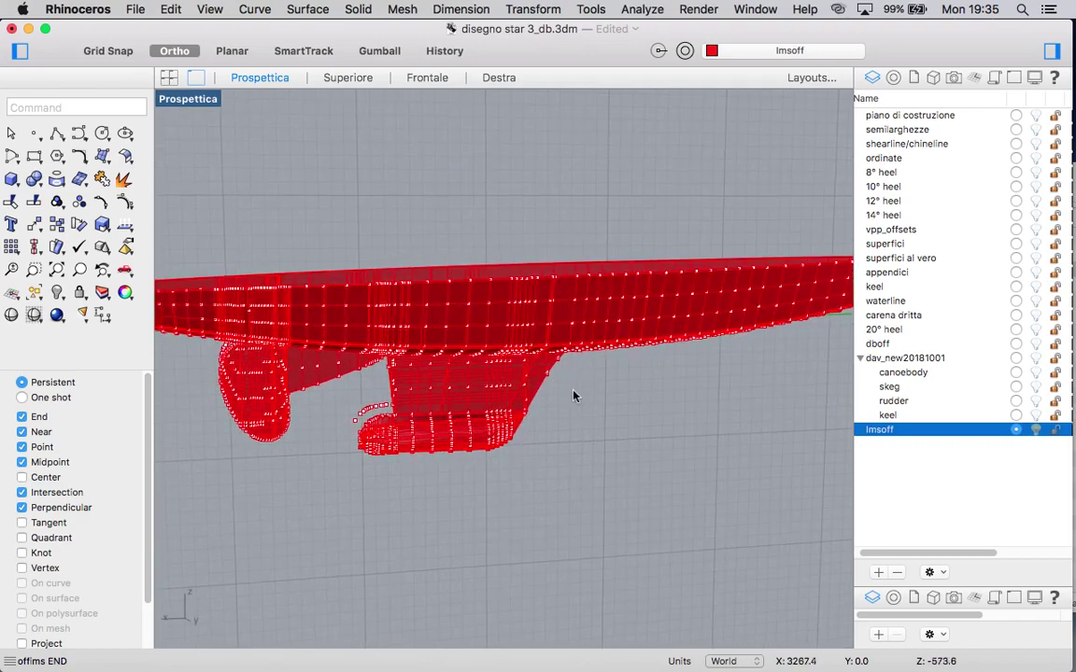
{"action": "scroll", "coordinate": [573, 396], "scroll_direction": "down", "scroll_amount": 3}
{"action": "right_click_drag", "start_coordinate": [571, 399], "coordinate": [589, 339]}
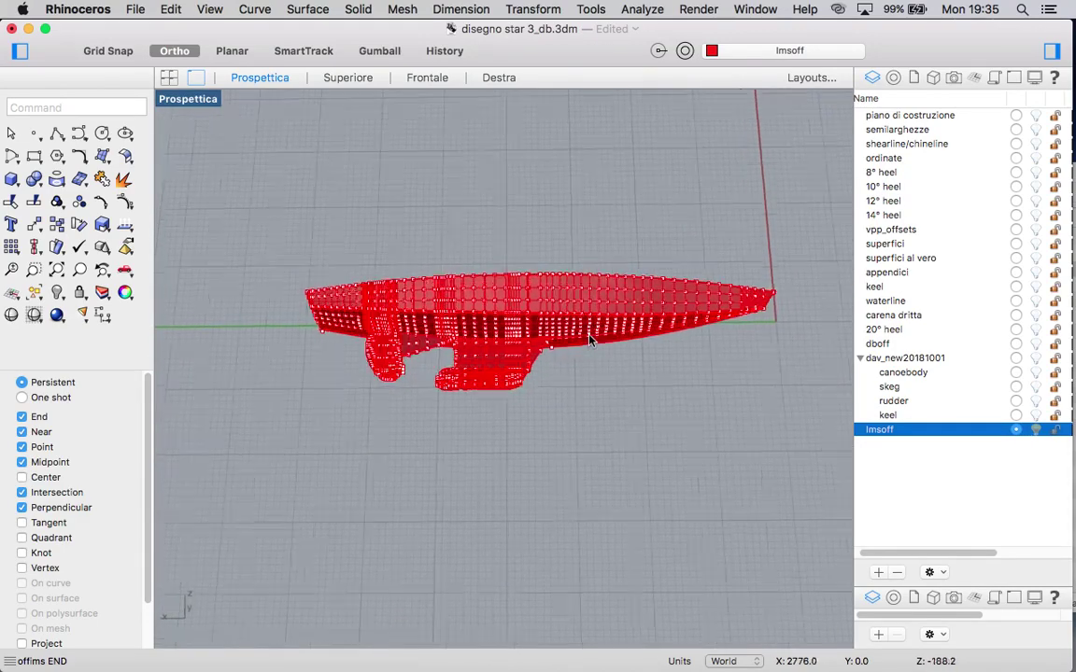
{"action": "scroll", "coordinate": [589, 339], "scroll_direction": "up", "scroll_amount": 5}
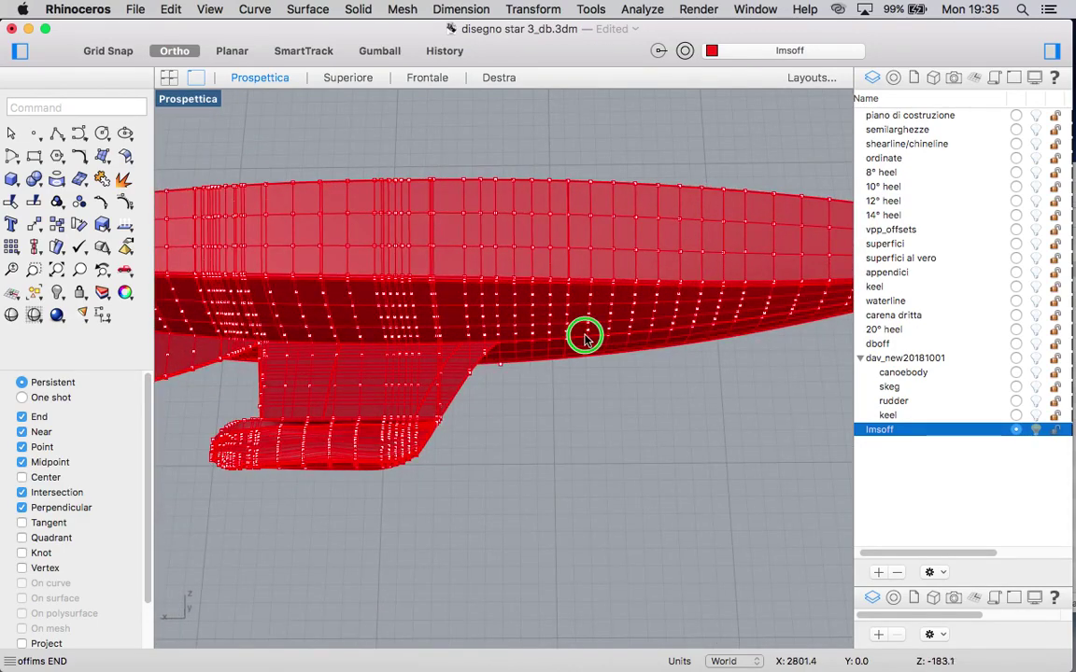
{"action": "right_click_drag", "start_coordinate": [585, 338], "coordinate": [420, 353]}
Inspect the red sections from a side-on view, then bring MacVim forward with the exported files.
{"action": "scroll", "coordinate": [417, 347], "scroll_direction": "up", "scroll_amount": 3}
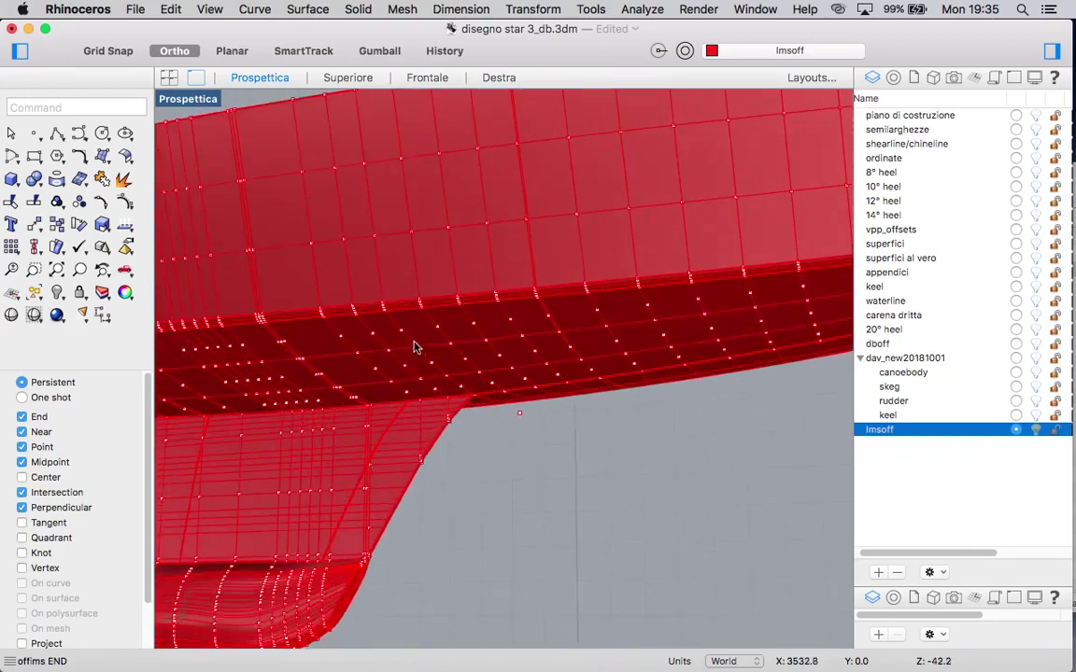
{"action": "scroll", "coordinate": [422, 313], "scroll_direction": "up", "scroll_amount": 4}
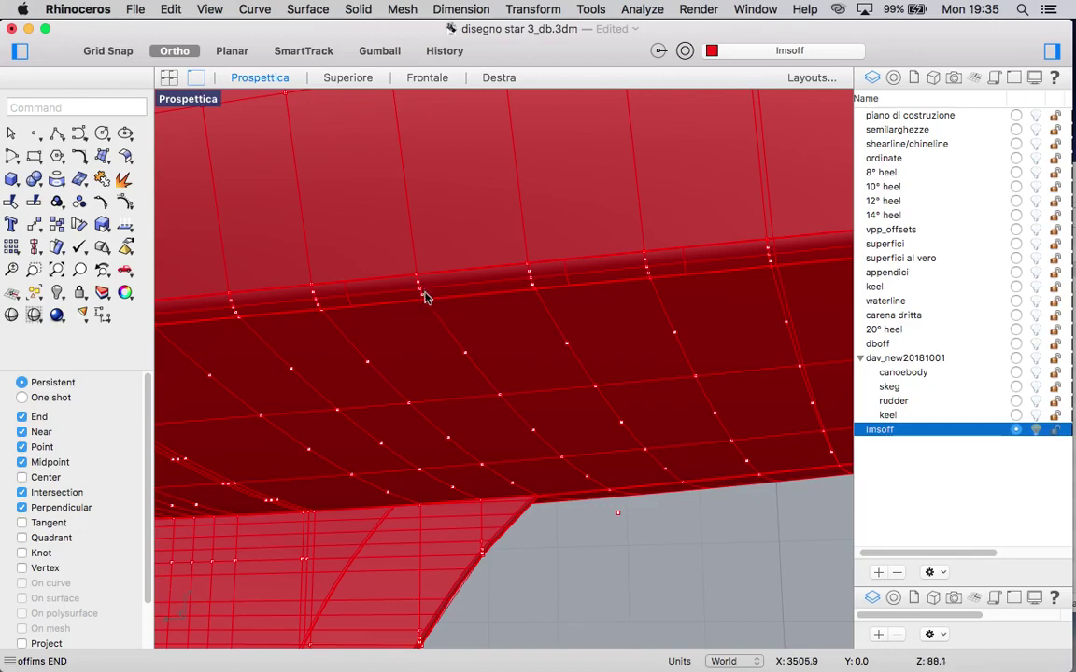
{"action": "scroll", "coordinate": [493, 400], "scroll_direction": "down", "scroll_amount": 10}
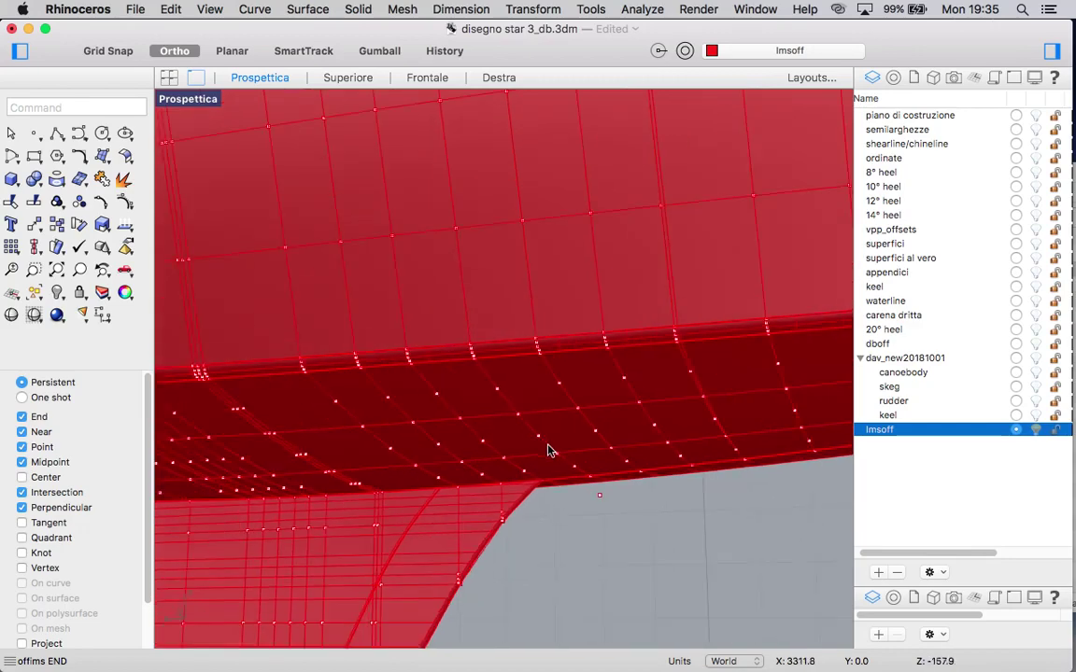
{"action": "scroll", "coordinate": [396, 613], "scroll_direction": "up", "scroll_amount": 8}
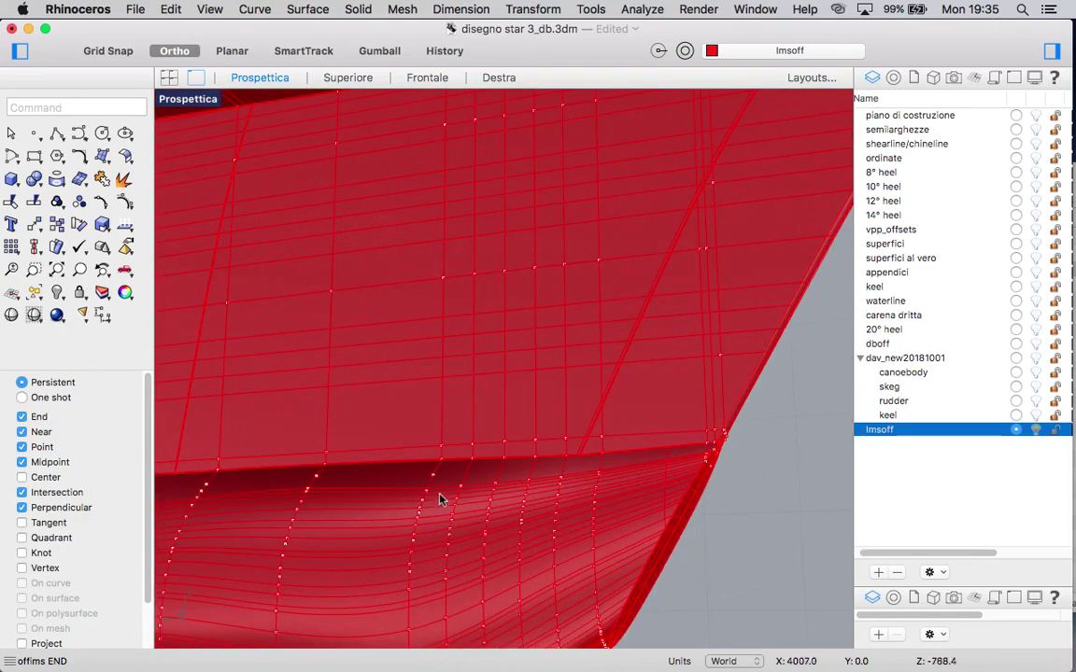
{"action": "scroll", "coordinate": [438, 521], "scroll_direction": "down", "scroll_amount": 6}
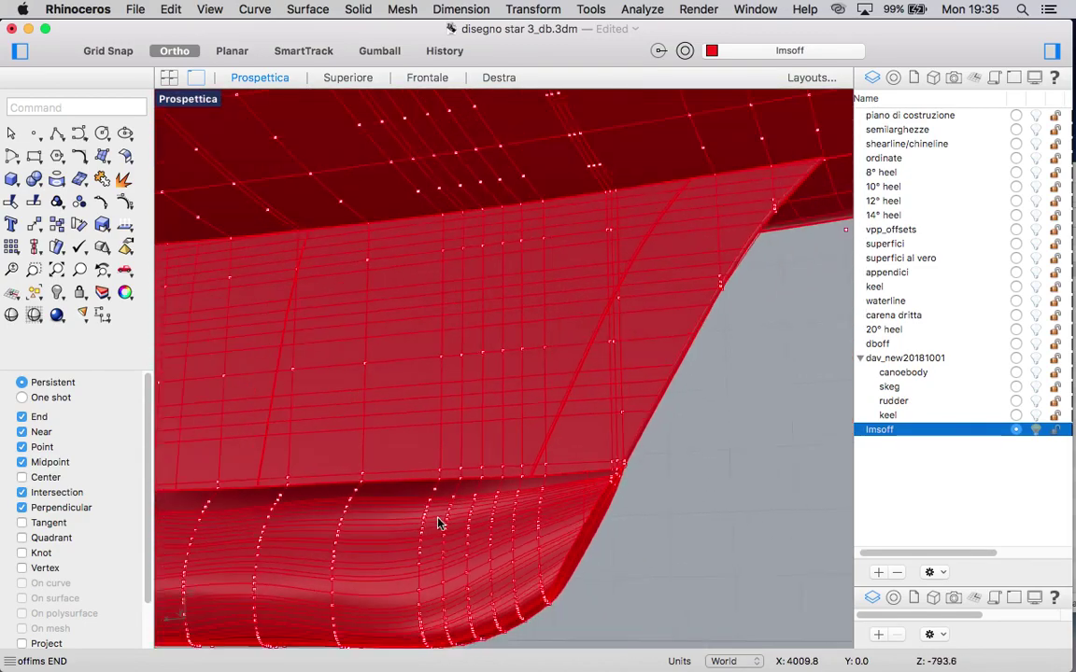
{"action": "scroll", "coordinate": [437, 519], "scroll_direction": "down", "scroll_amount": 5}
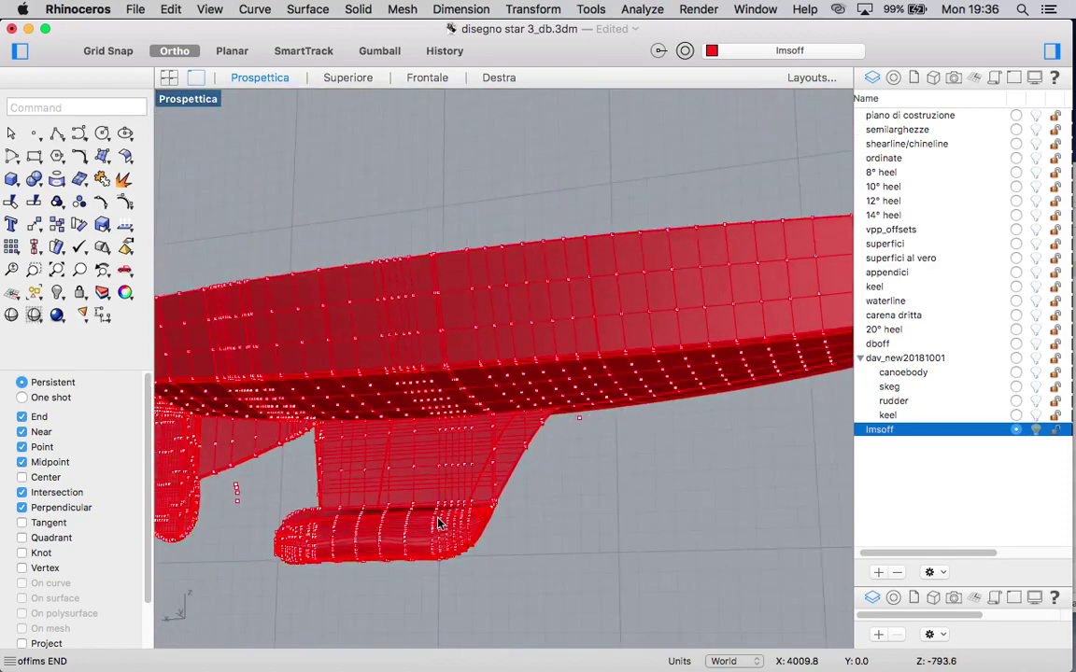
{"action": "scroll", "coordinate": [436, 519], "scroll_direction": "up", "scroll_amount": 5}
{"action": "right_click_drag", "start_coordinate": [325, 467], "coordinate": [396, 464]}
{"action": "scroll", "coordinate": [396, 464], "scroll_direction": "up", "scroll_amount": 3}
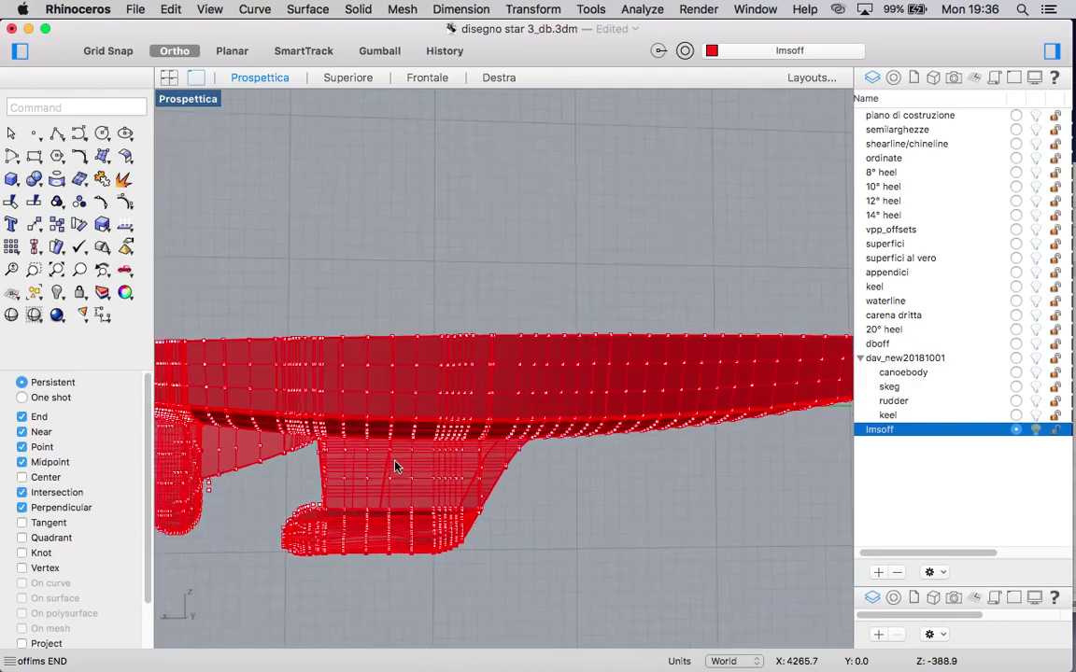
{"action": "scroll", "coordinate": [396, 464], "scroll_direction": "down", "scroll_amount": 4}
{"action": "scroll", "coordinate": [308, 448], "scroll_direction": "up", "scroll_amount": 3}
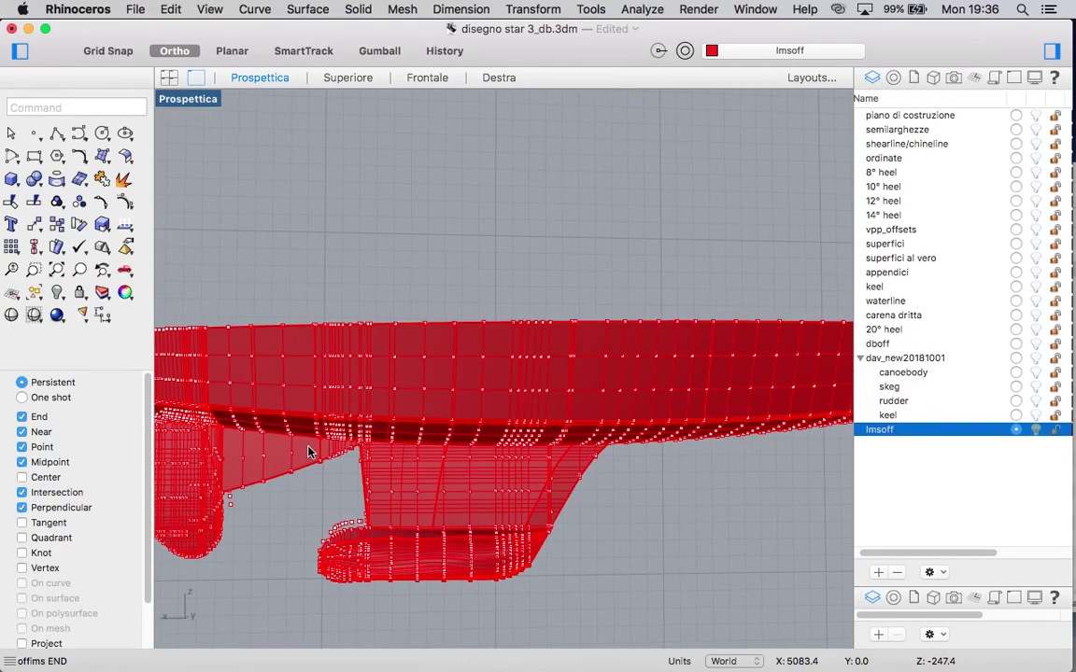
{"action": "scroll", "coordinate": [308, 451], "scroll_direction": "down", "scroll_amount": 5}
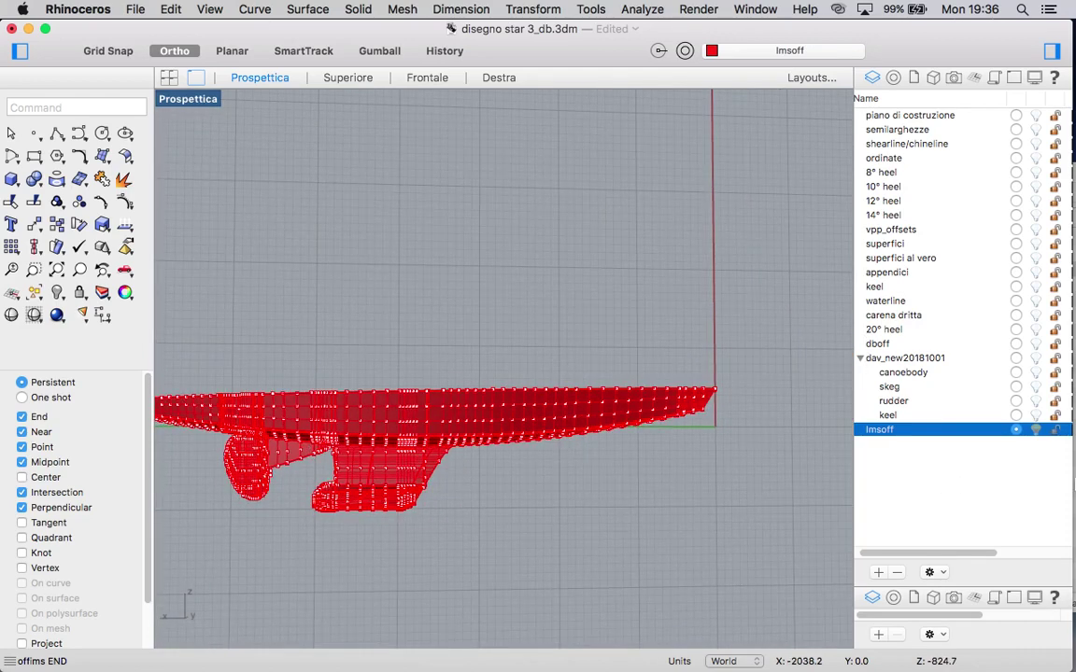
{"action": "left_click", "coordinate": [1055, 459]}
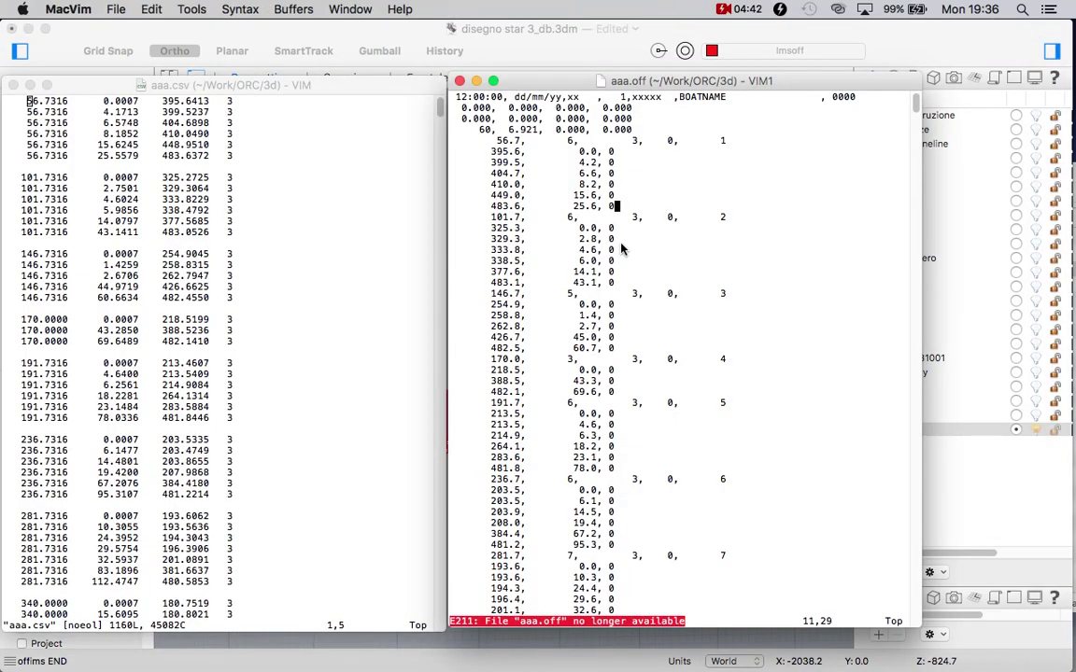
Close the aaa.off and aaa.csv MacVim windows and bring up the Star folder in Finder.
{"action": "key", "text": "j"}
{"action": "key", "text": "j"}
{"action": "key", "text": "j"}
{"action": "left_click", "coordinate": [635, 130]}
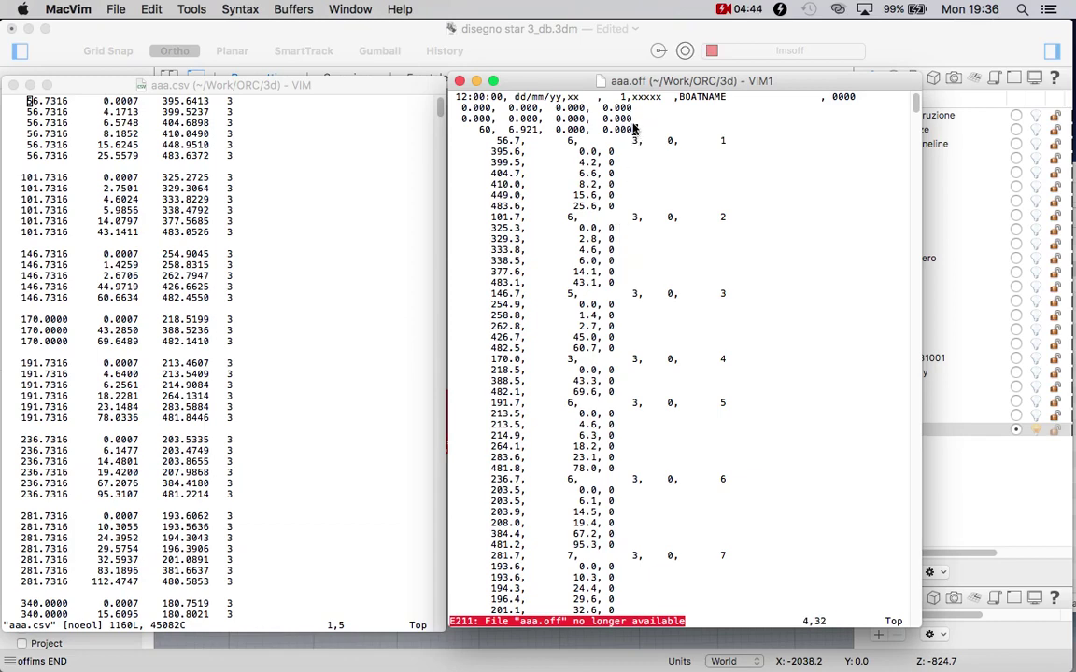
{"action": "left_click", "coordinate": [460, 81]}
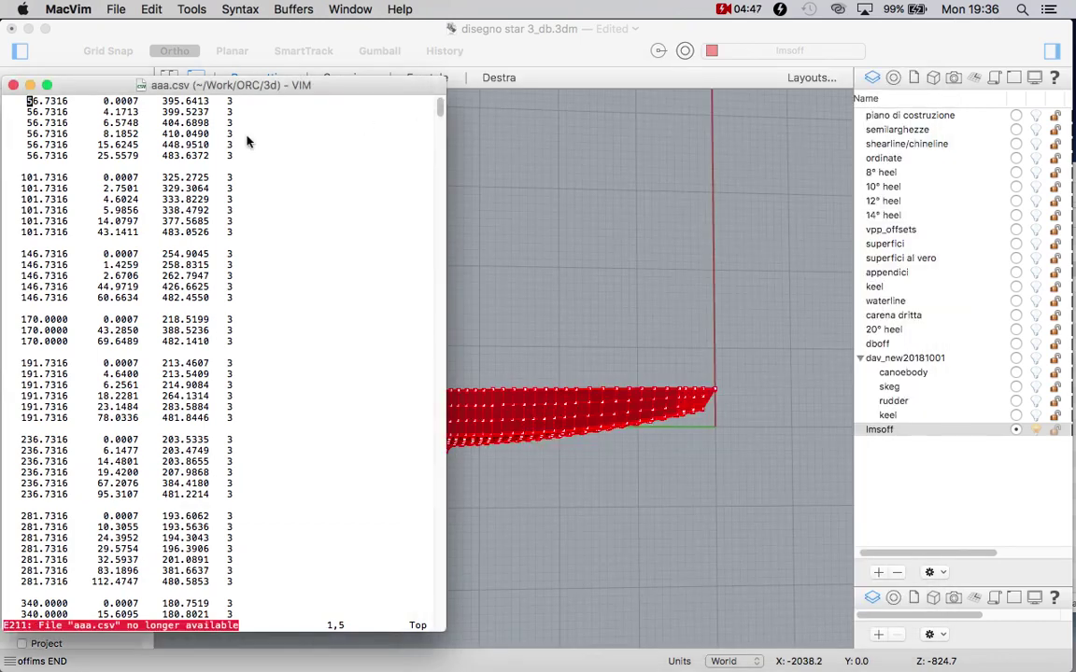
{"action": "left_click", "coordinate": [14, 85]}
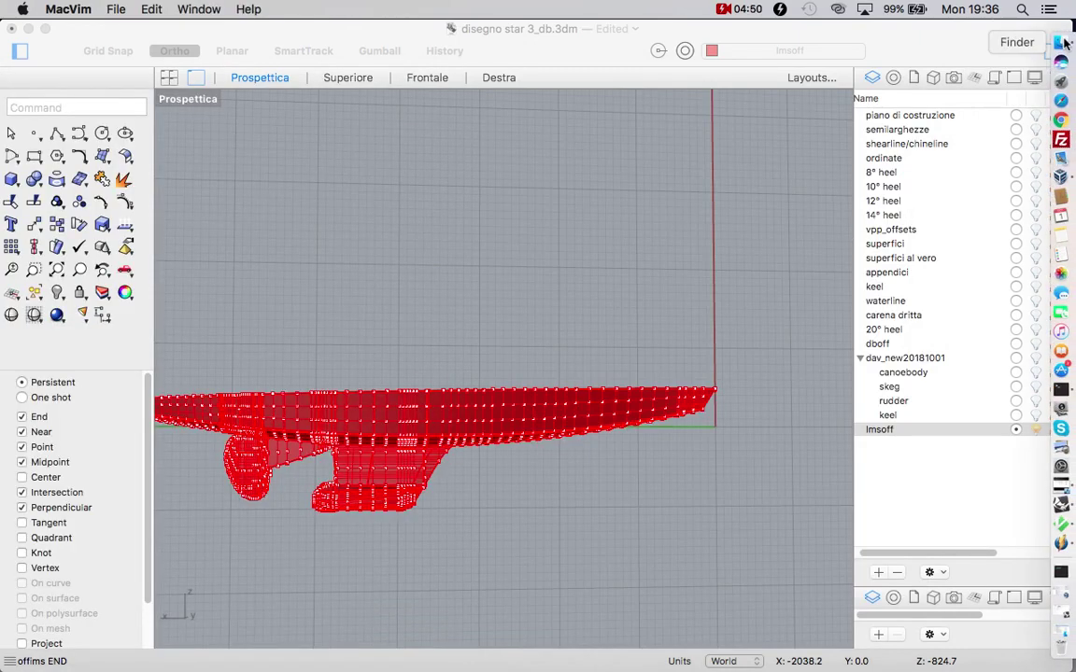
{"action": "left_click", "coordinate": [1064, 42]}
Open aaa.csv from the Star folder in MacVim.
{"action": "left_click", "coordinate": [656, 239]}
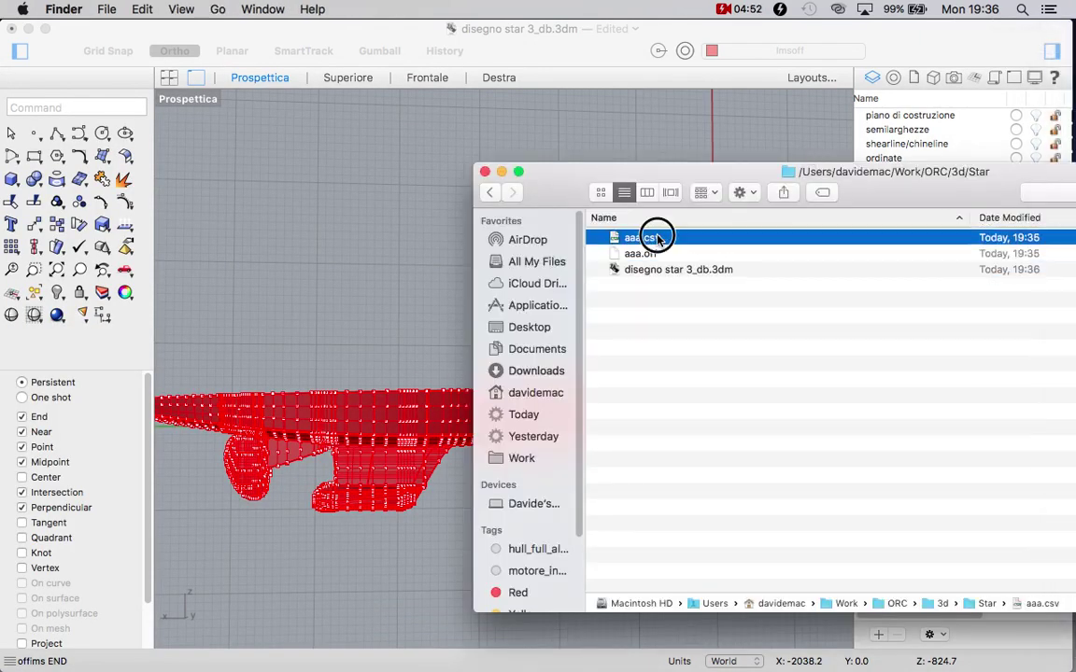
{"action": "double_click", "coordinate": [657, 239]}
{"action": "left_click", "coordinate": [661, 255]}
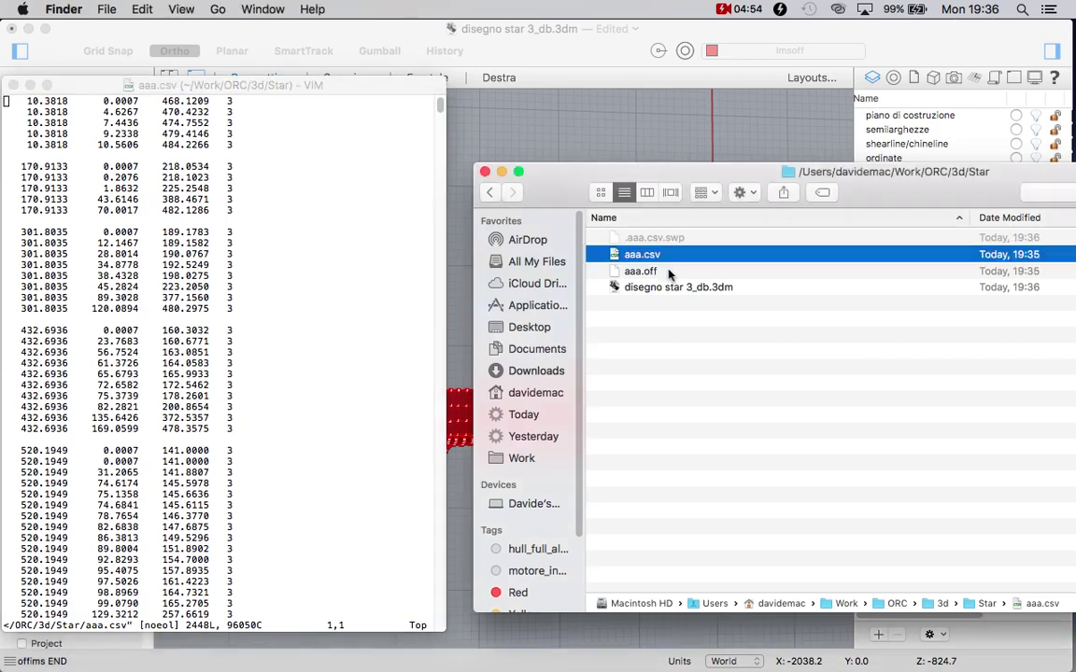
Open aaa.off with MacVim.app, place it beside aaa.csv, and return to Rhinoceros.
{"action": "left_click", "coordinate": [669, 270]}
{"action": "right_click", "coordinate": [669, 271]}
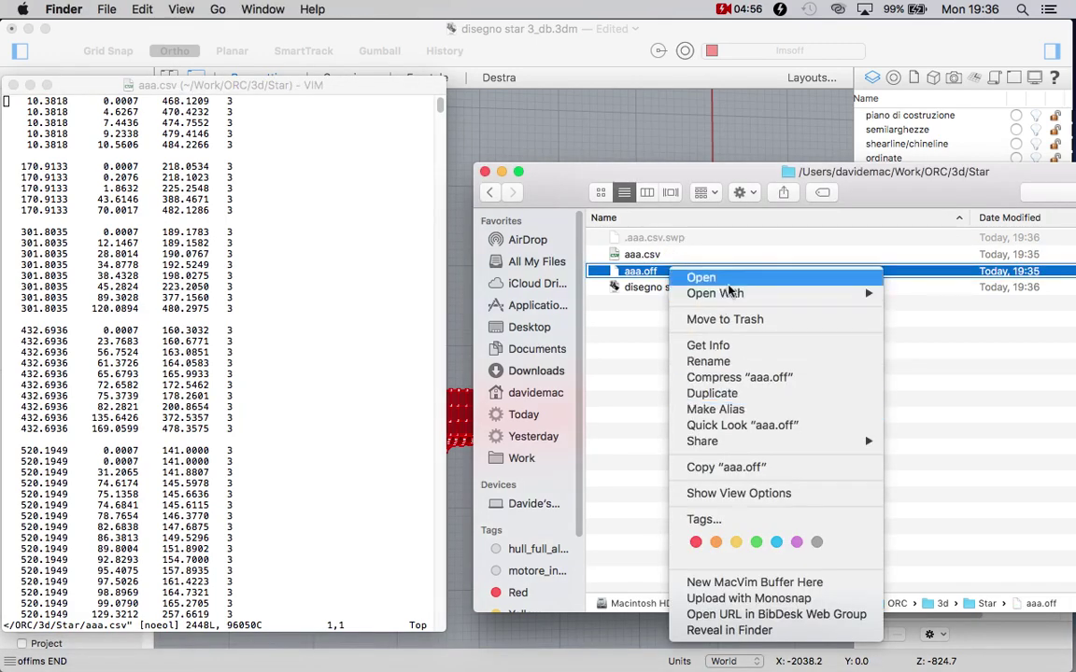
{"action": "mouse_move", "coordinate": [729, 293]}
{"action": "left_click", "coordinate": [911, 333]}
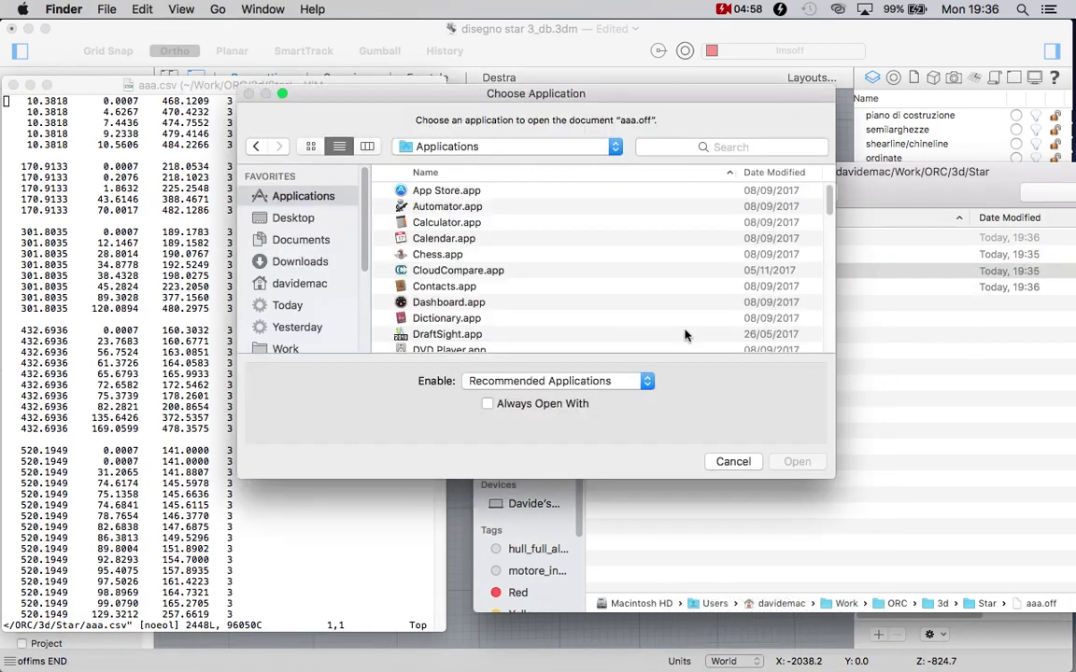
{"action": "scroll", "coordinate": [546, 290], "scroll_direction": "down", "scroll_amount": 10}
{"action": "double_click", "coordinate": [441, 217]}
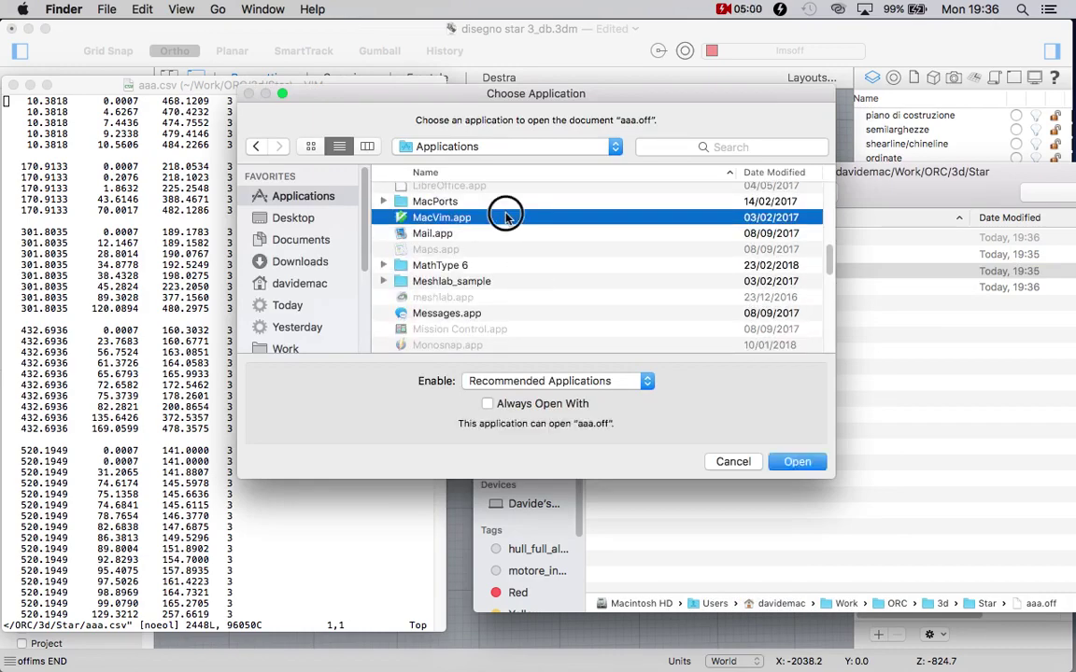
{"action": "left_click_drag", "start_coordinate": [298, 105], "coordinate": [705, 83]}
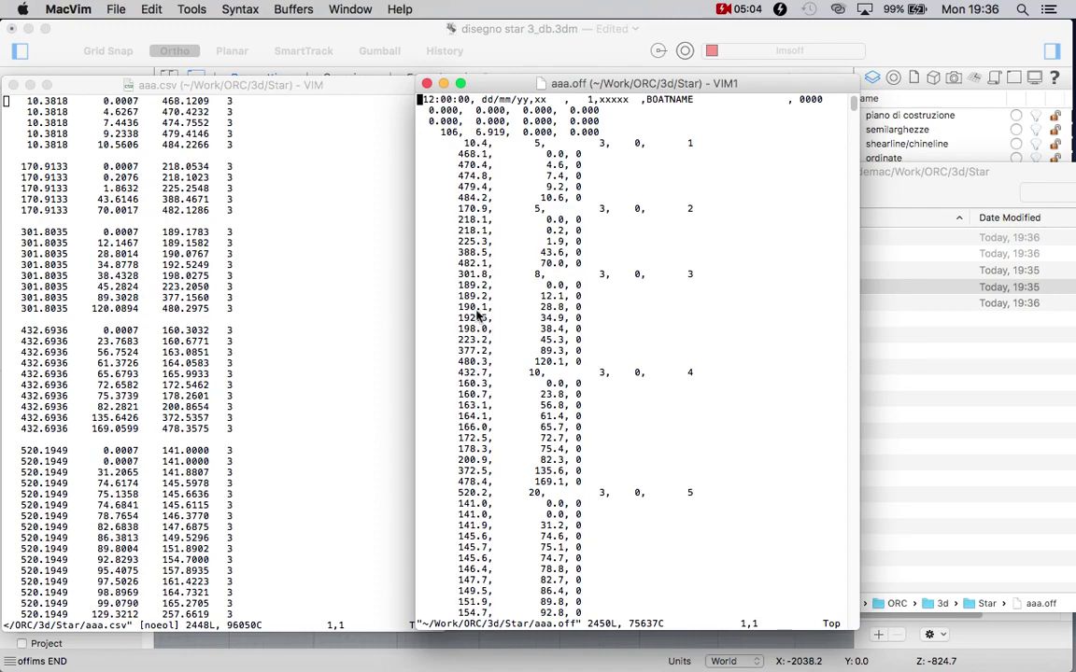
{"action": "left_click", "coordinate": [371, 47]}
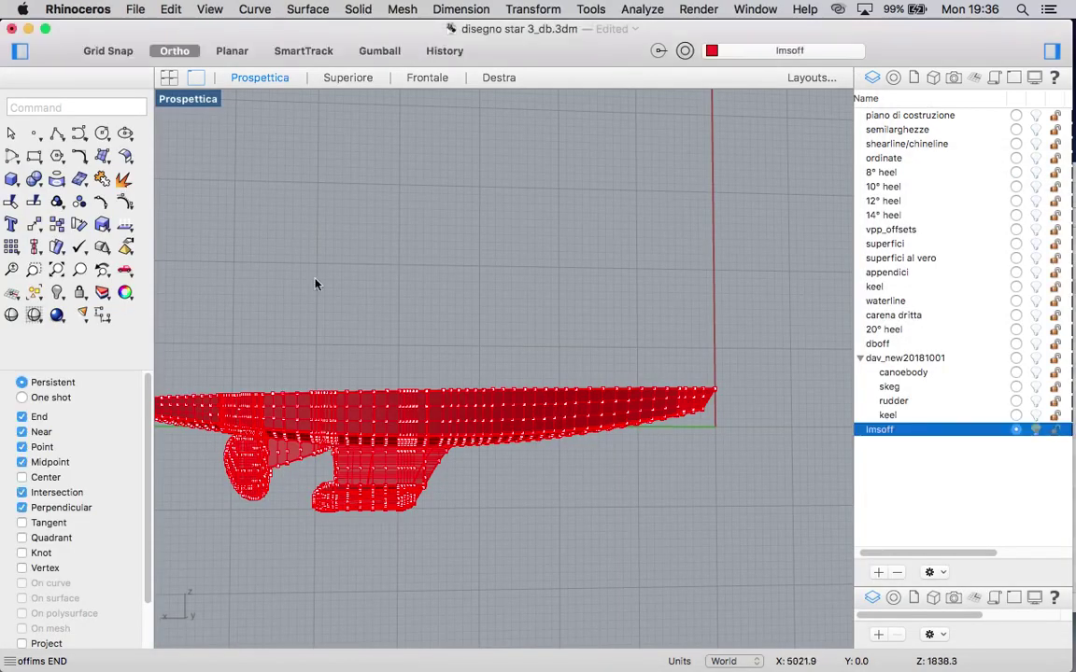
Make dav_new20181001 the current layer, then delete the Imsoff layer with its red sections.
{"action": "left_click", "coordinate": [896, 572]}
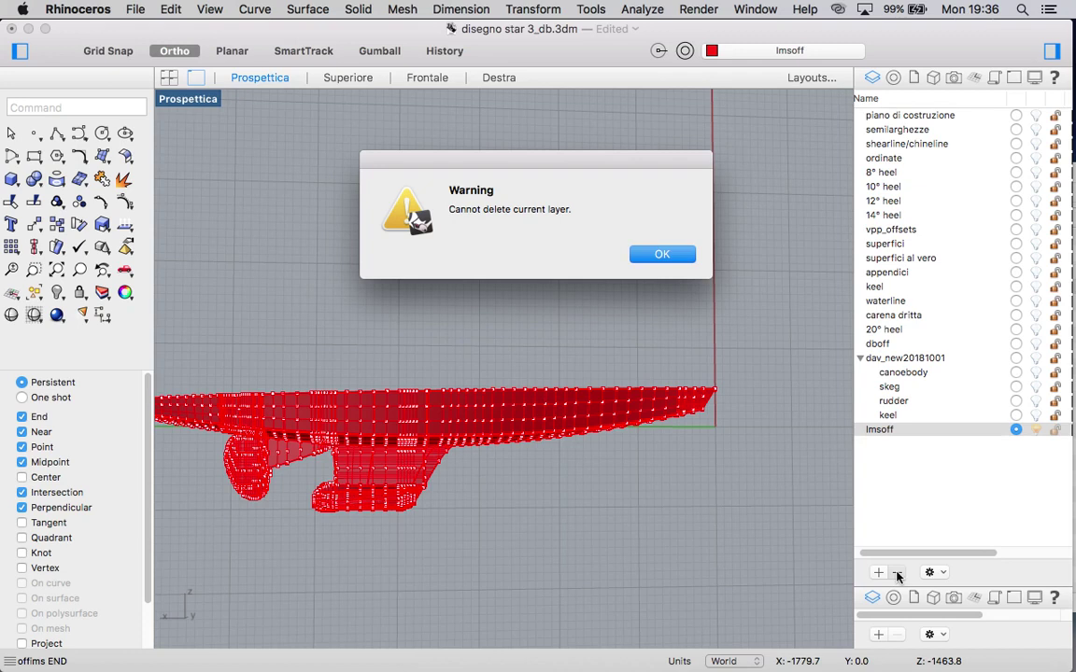
{"action": "key", "text": "Return"}
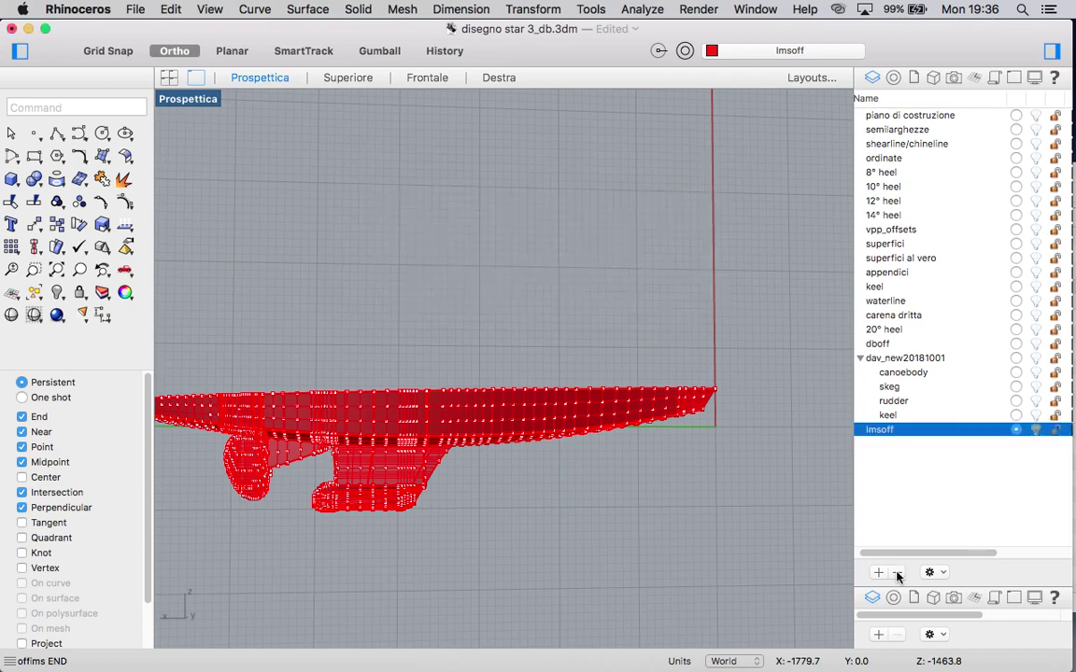
{"action": "left_click", "coordinate": [1016, 358]}
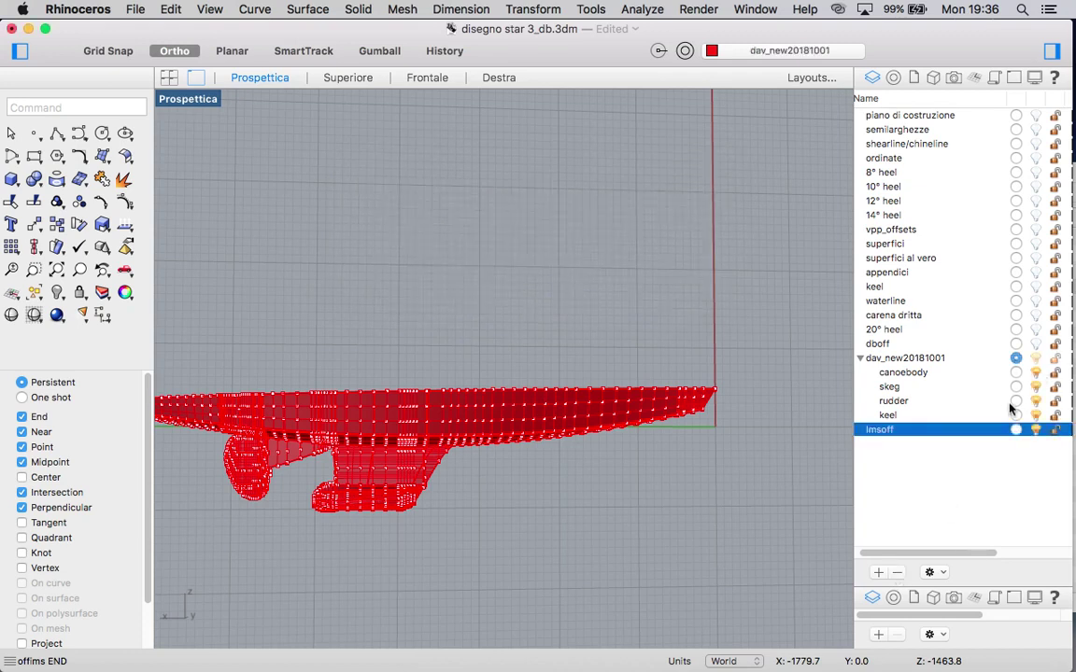
{"action": "left_click", "coordinate": [894, 574]}
{"action": "key", "text": "Return"}
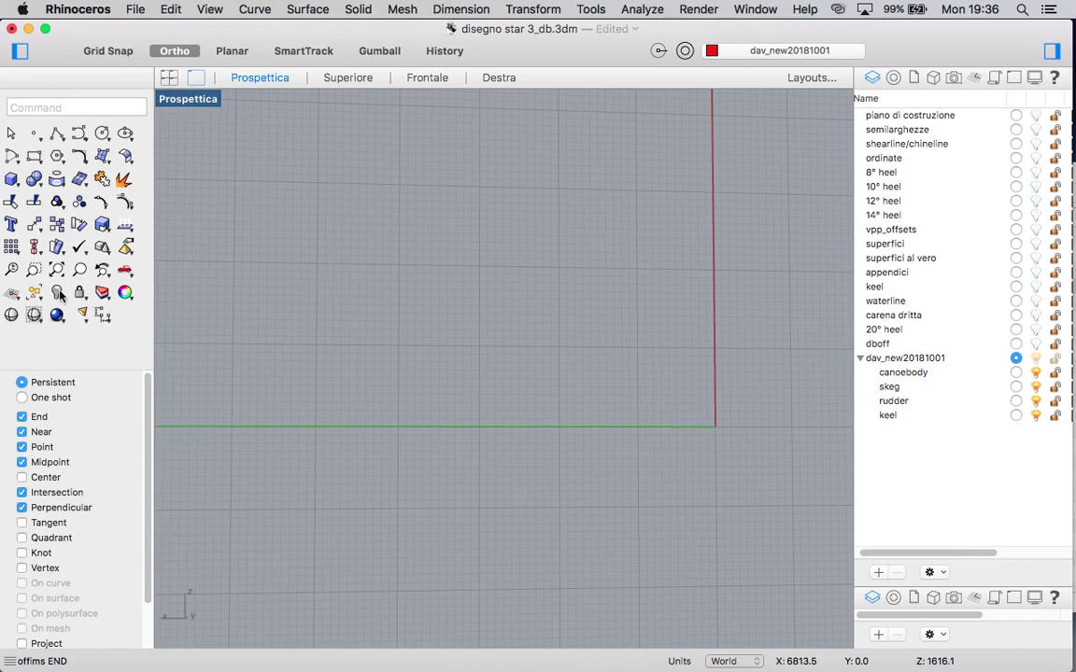
Swap hidden and visible objects to reveal the hidden boat parts.
{"action": "left_click", "coordinate": [57, 247]}
{"action": "left_click", "coordinate": [88, 320]}
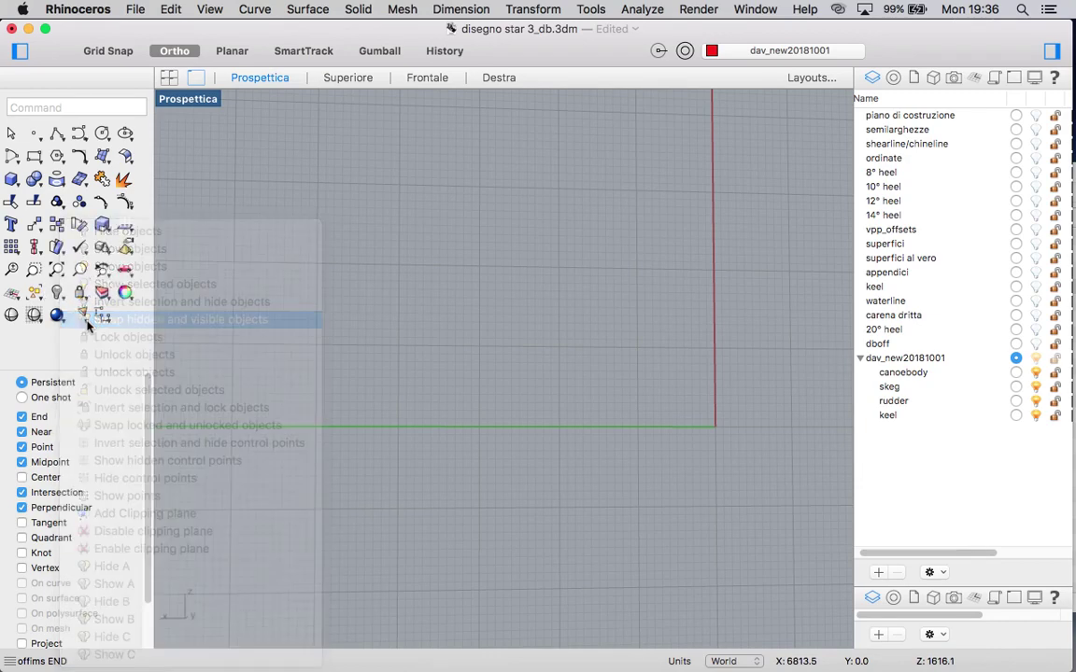
{"action": "scroll", "coordinate": [307, 367], "scroll_direction": "down", "scroll_amount": 5}
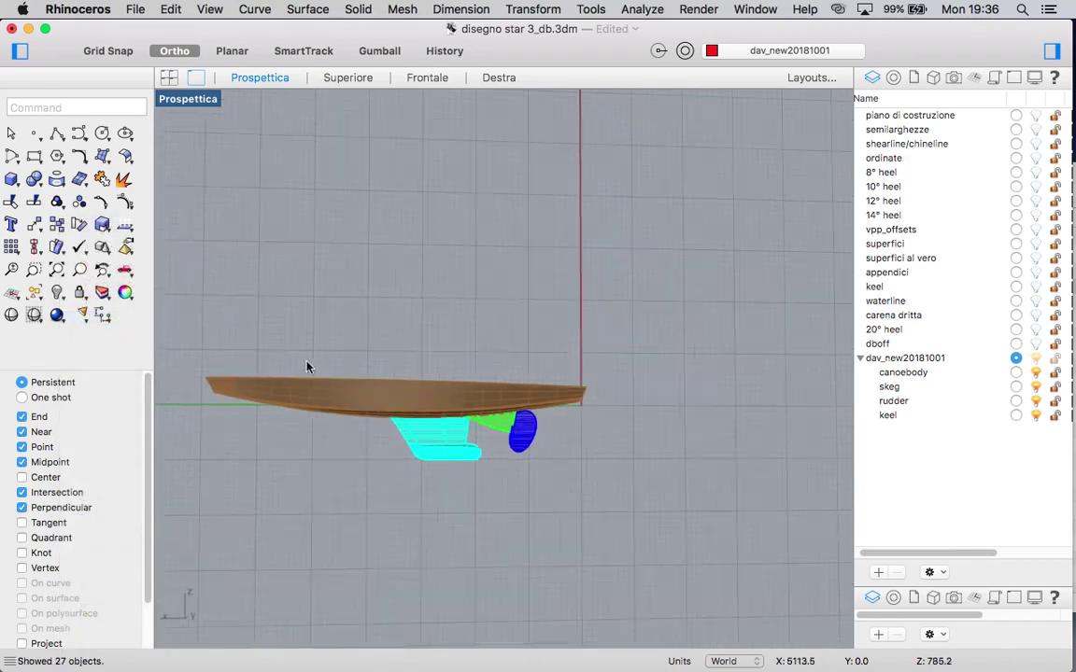
Run offims_dev20180918.py via RunPythonScript, saving output as aaa.csv in Star, replacing the old file.
{"action": "left_click", "coordinate": [89, 103]}
{"action": "type", "text": "runPythonScript"}
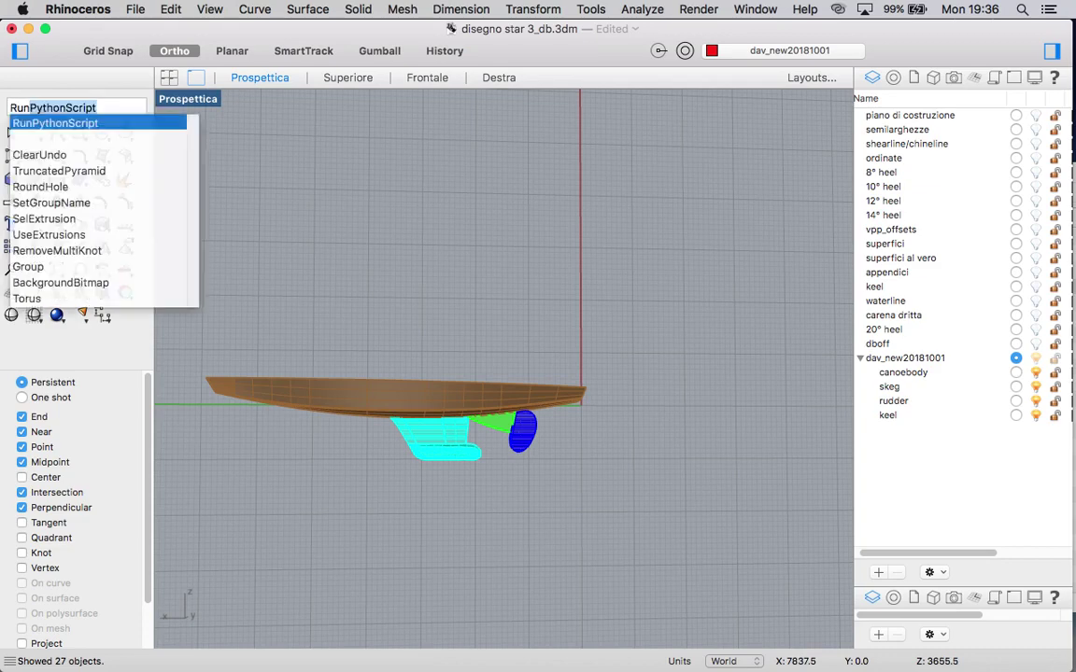
{"action": "key", "text": "Return"}
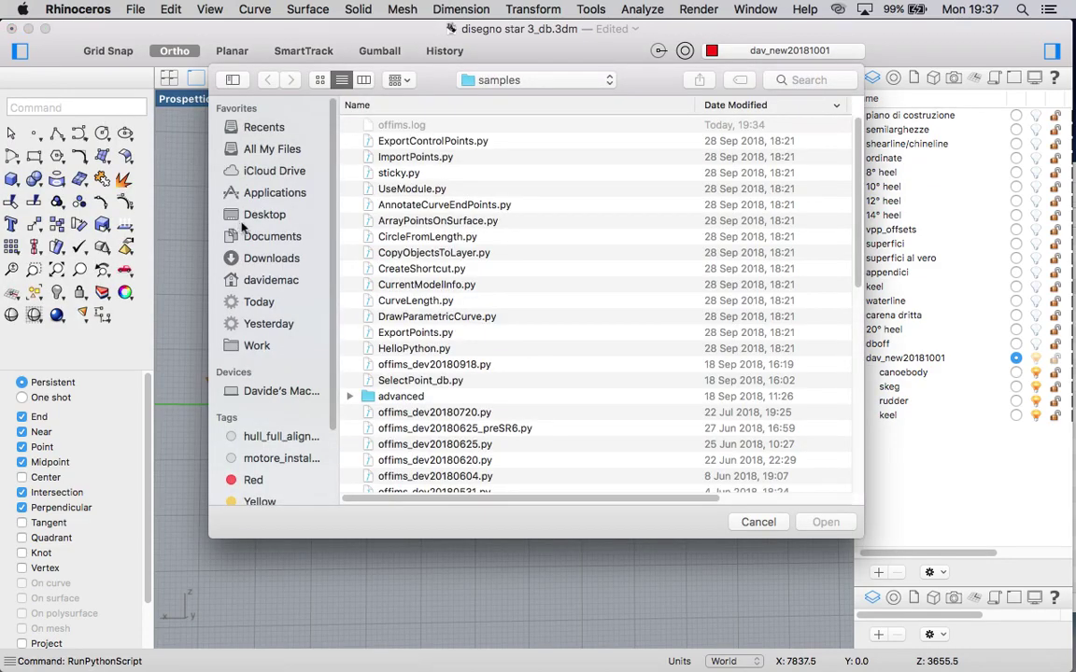
{"action": "left_click", "coordinate": [392, 364]}
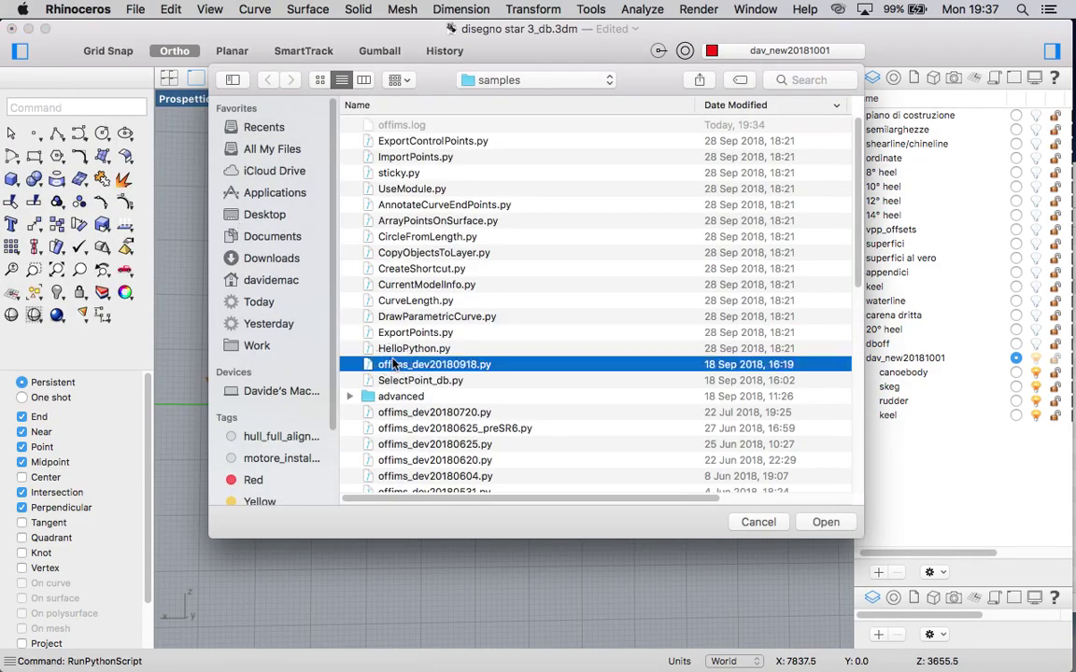
{"action": "double_click", "coordinate": [392, 364]}
{"action": "left_click", "coordinate": [501, 165]}
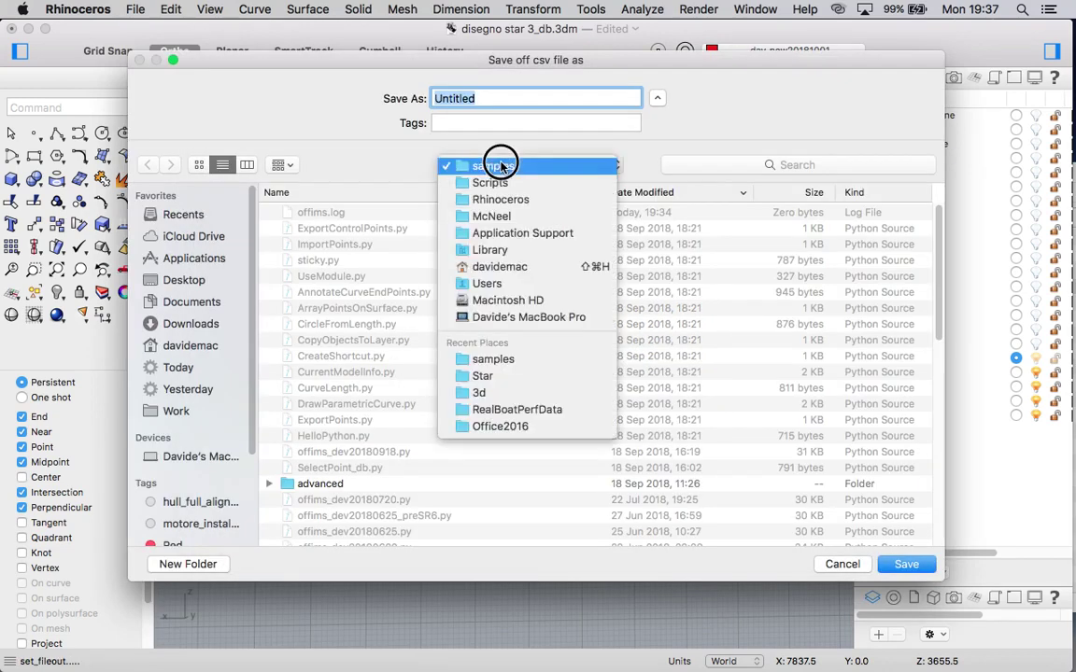
{"action": "left_click", "coordinate": [487, 375]}
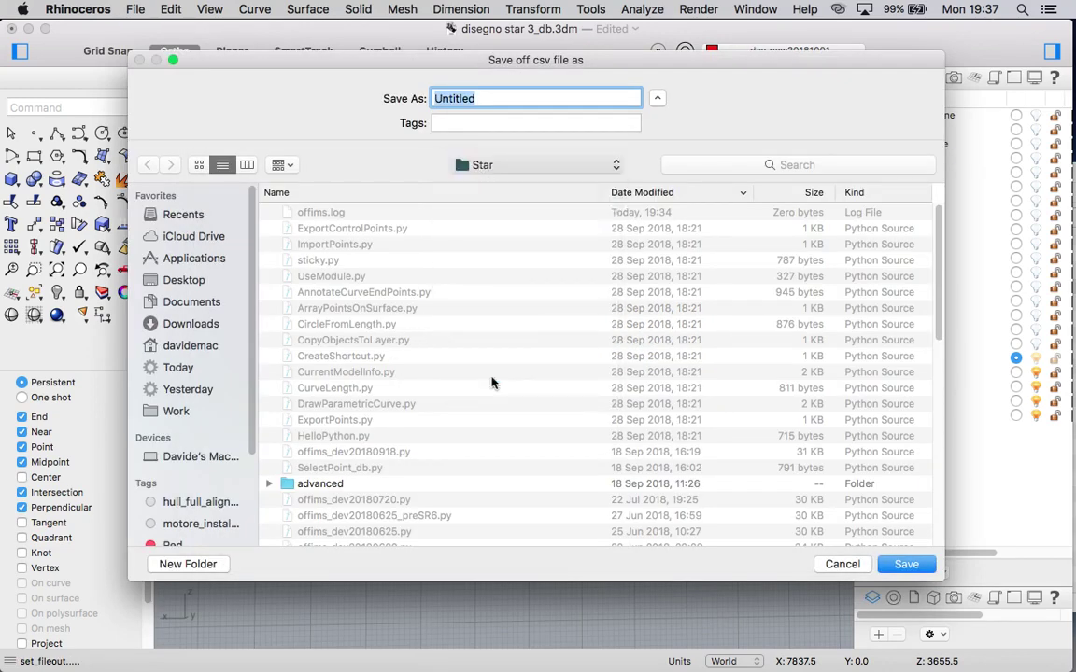
{"action": "left_click", "coordinate": [291, 232]}
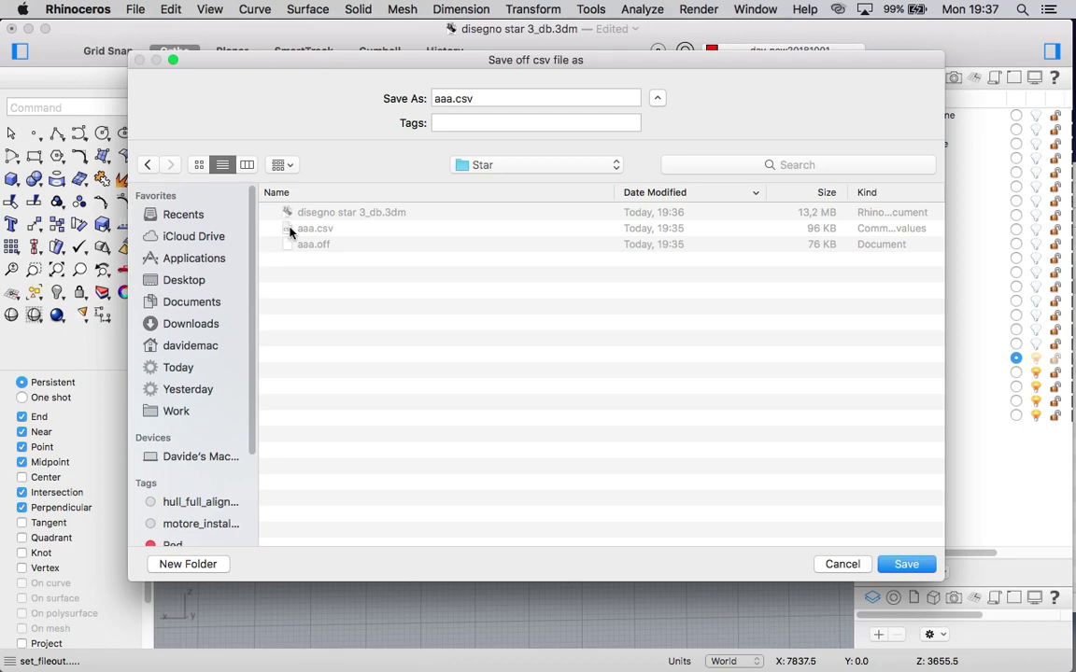
{"action": "left_click", "coordinate": [905, 564]}
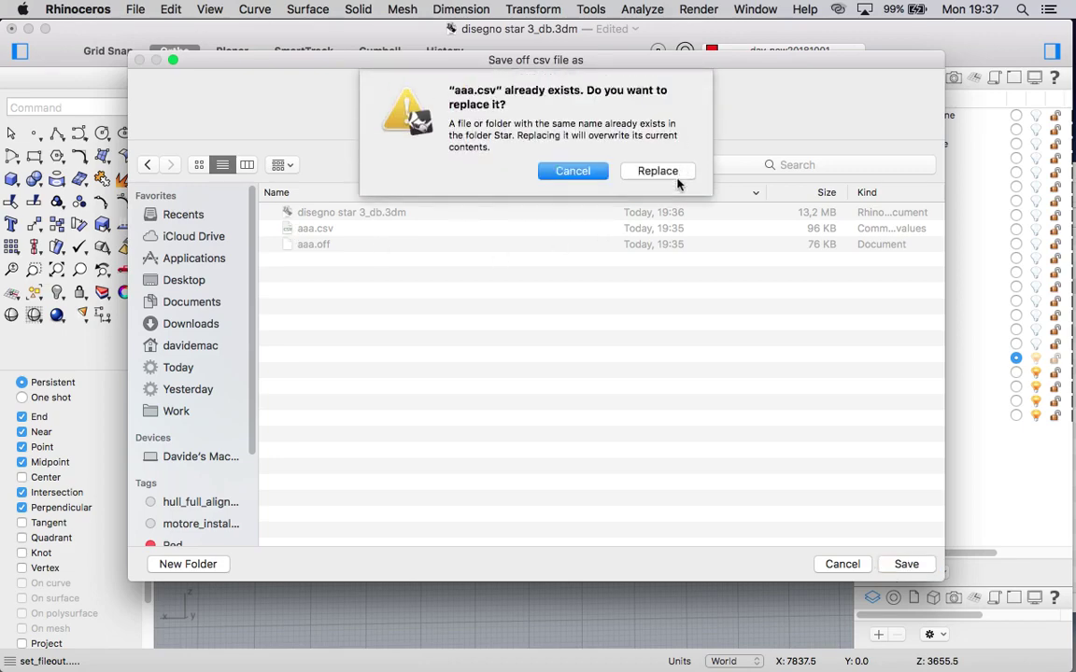
{"action": "left_click", "coordinate": [676, 175]}
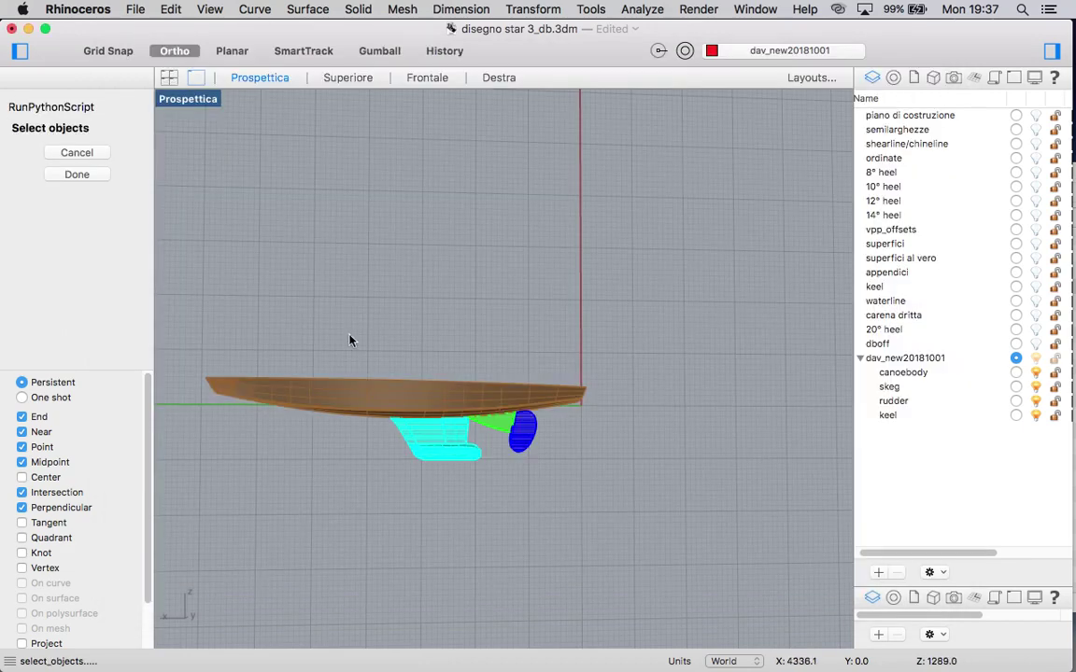
Window-select hull, keel, skeg and rudder, accept the sectioning answer, mark the bow, then hide those layers.
{"action": "left_click", "coordinate": [185, 324]}
{"action": "left_click_drag", "start_coordinate": [184, 324], "coordinate": [616, 509]}
{"action": "key", "text": "Return"}
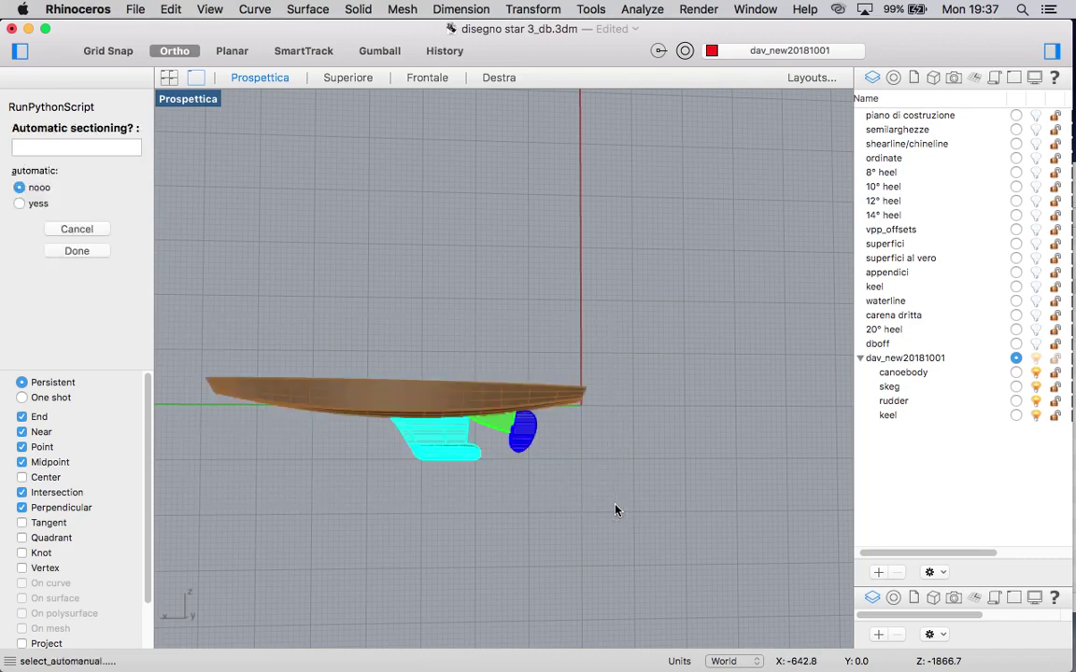
{"action": "left_click", "coordinate": [75, 254]}
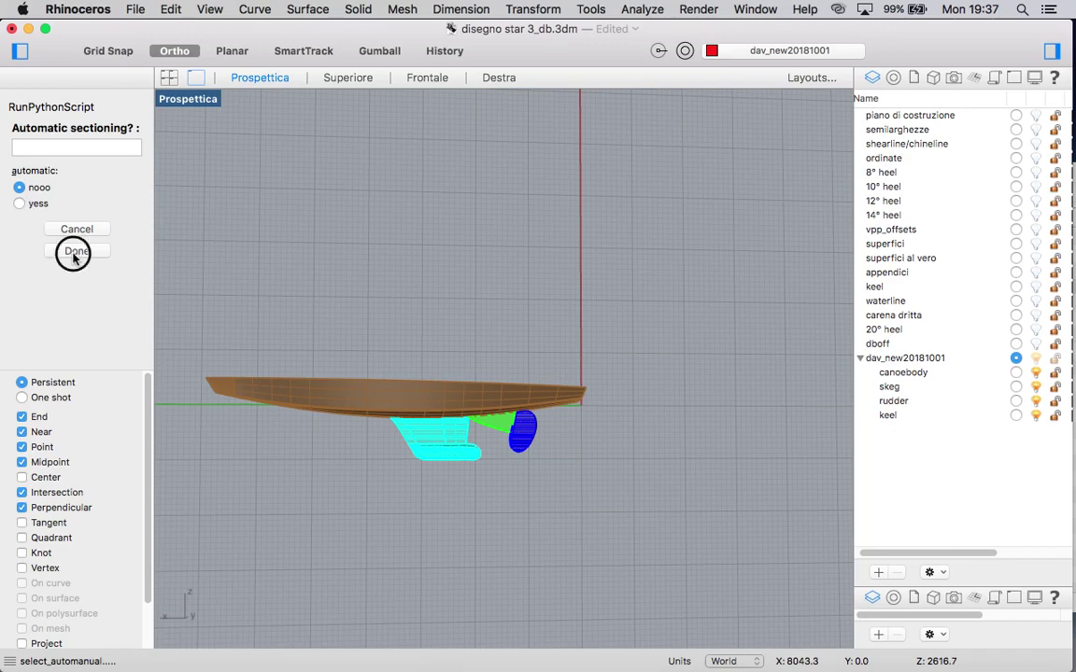
{"action": "left_click", "coordinate": [211, 383]}
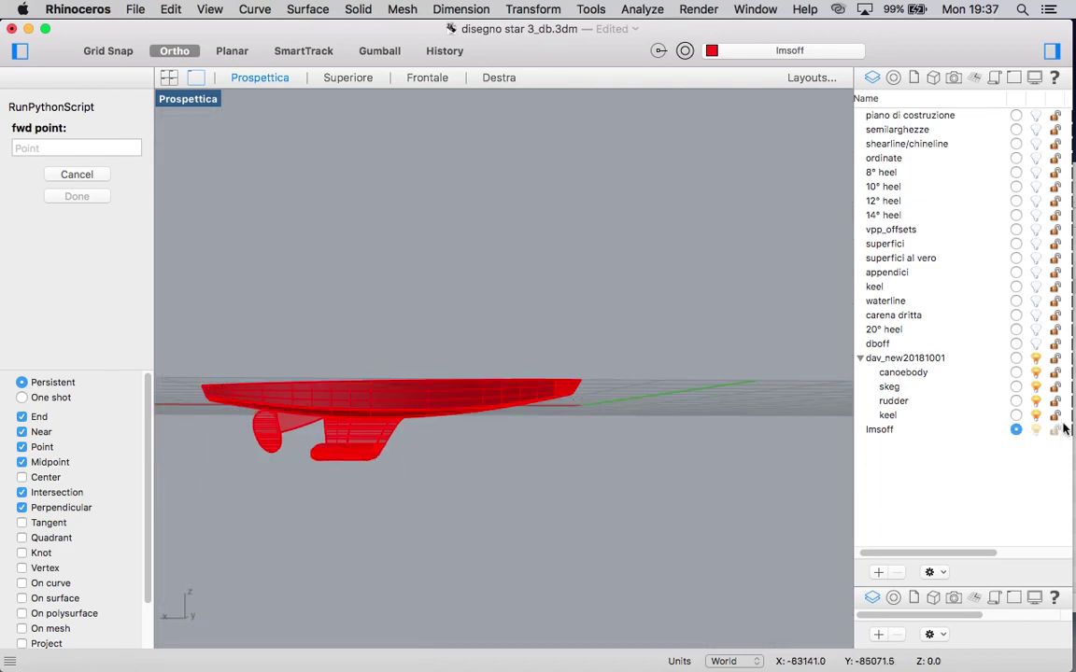
{"action": "scroll", "coordinate": [1041, 364], "scroll_direction": "right", "scroll_amount": 1}
{"action": "left_click", "coordinate": [1033, 359]}
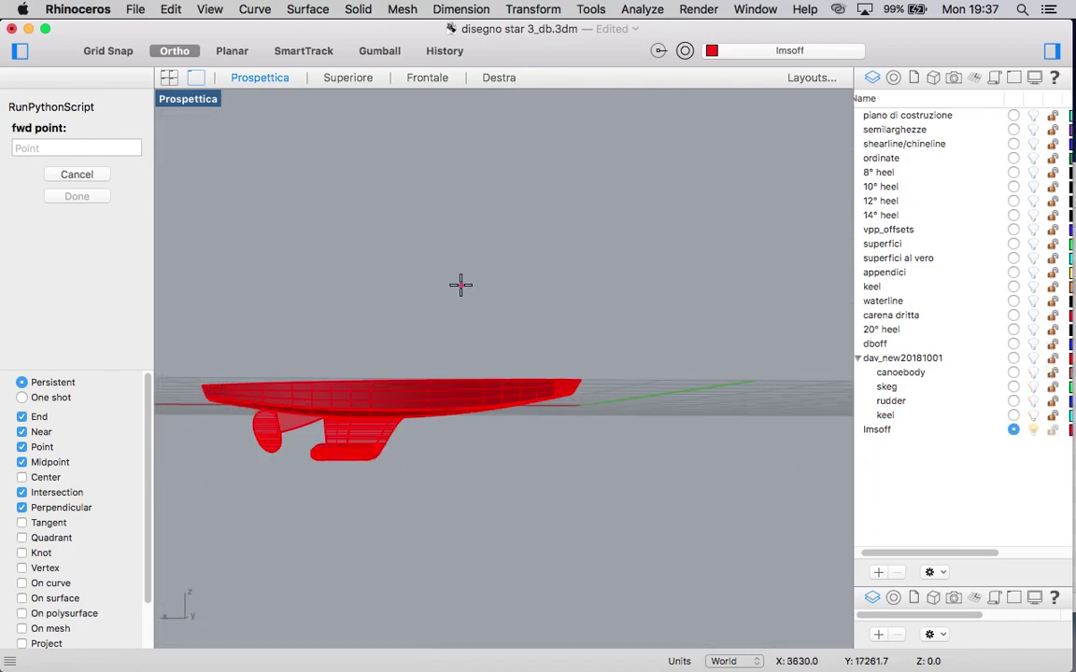
In the maximized front view, set the forward point at the bow and aft point at the stern.
{"action": "double_click", "coordinate": [189, 101]}
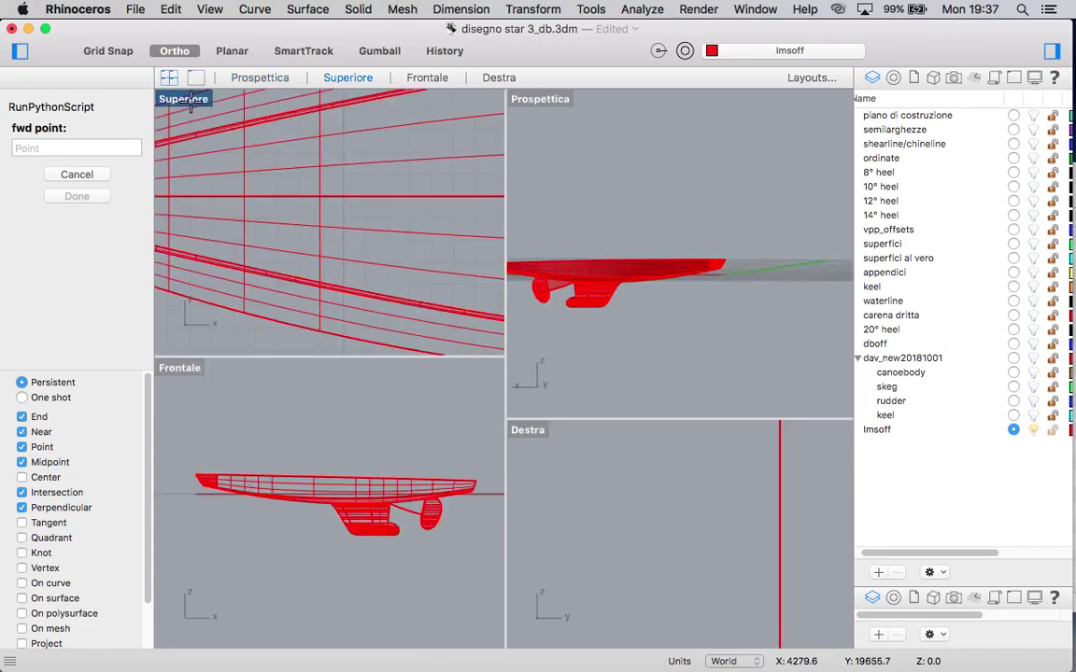
{"action": "double_click", "coordinate": [178, 368]}
{"action": "scroll", "coordinate": [286, 370], "scroll_direction": "down", "scroll_amount": 3}
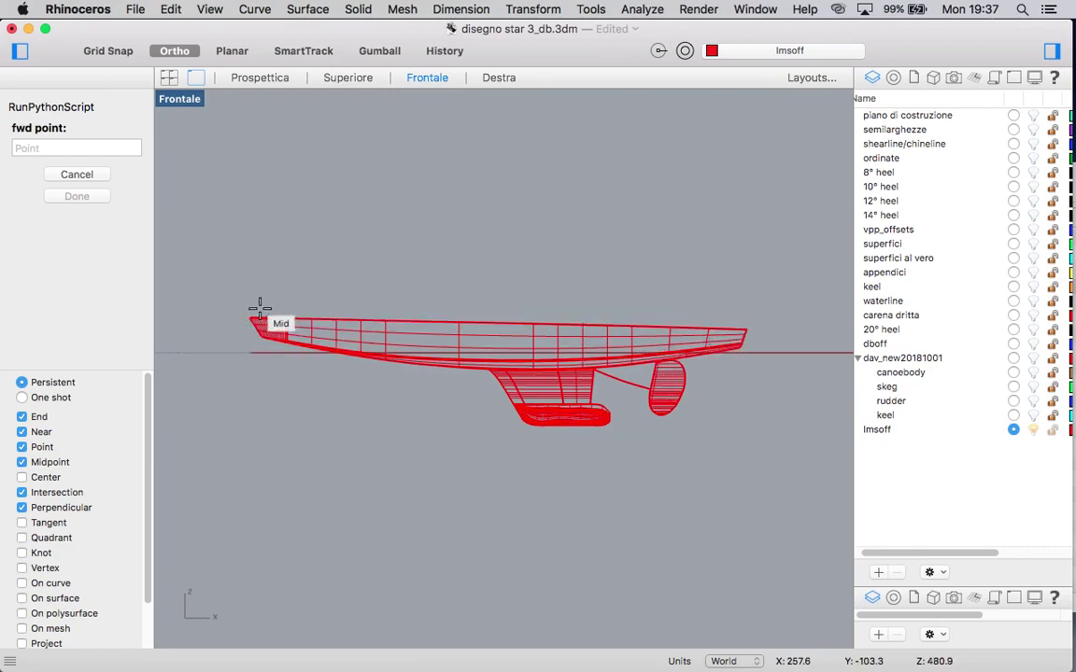
{"action": "scroll", "coordinate": [249, 318], "scroll_direction": "up", "scroll_amount": 3}
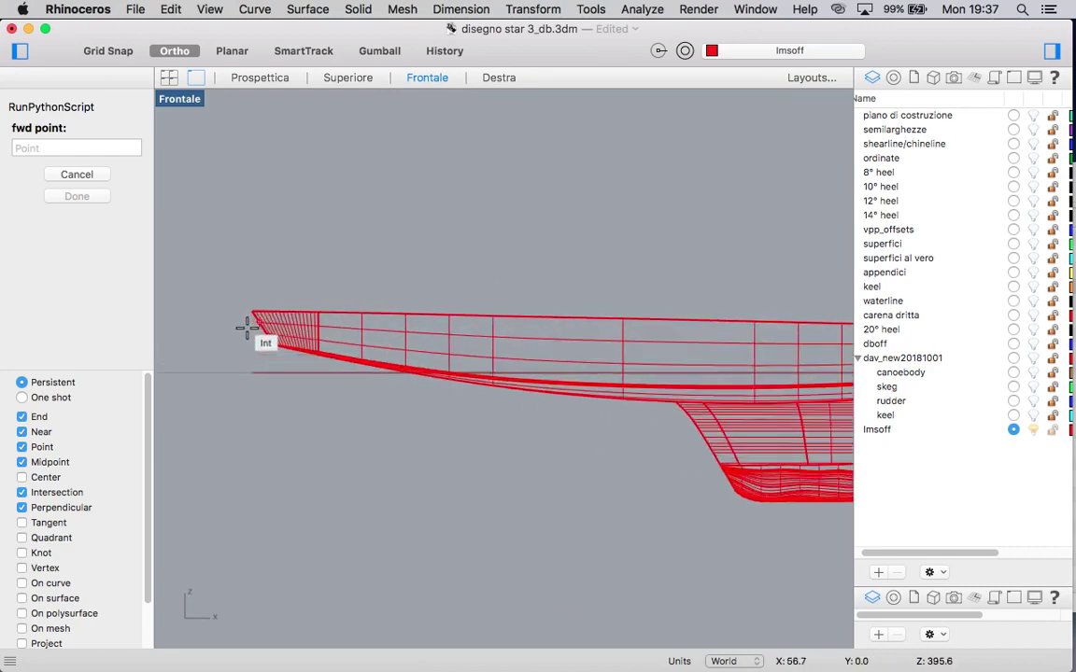
{"action": "left_click", "coordinate": [249, 318]}
{"action": "scroll", "coordinate": [249, 318], "scroll_direction": "down", "scroll_amount": 5}
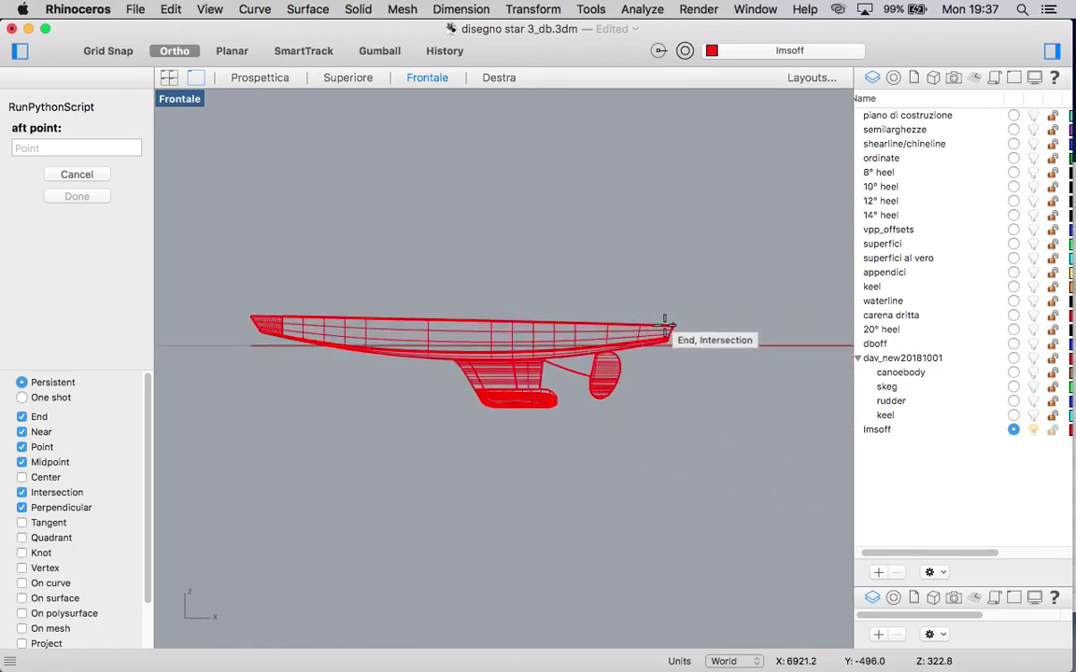
{"action": "left_click", "coordinate": [667, 326]}
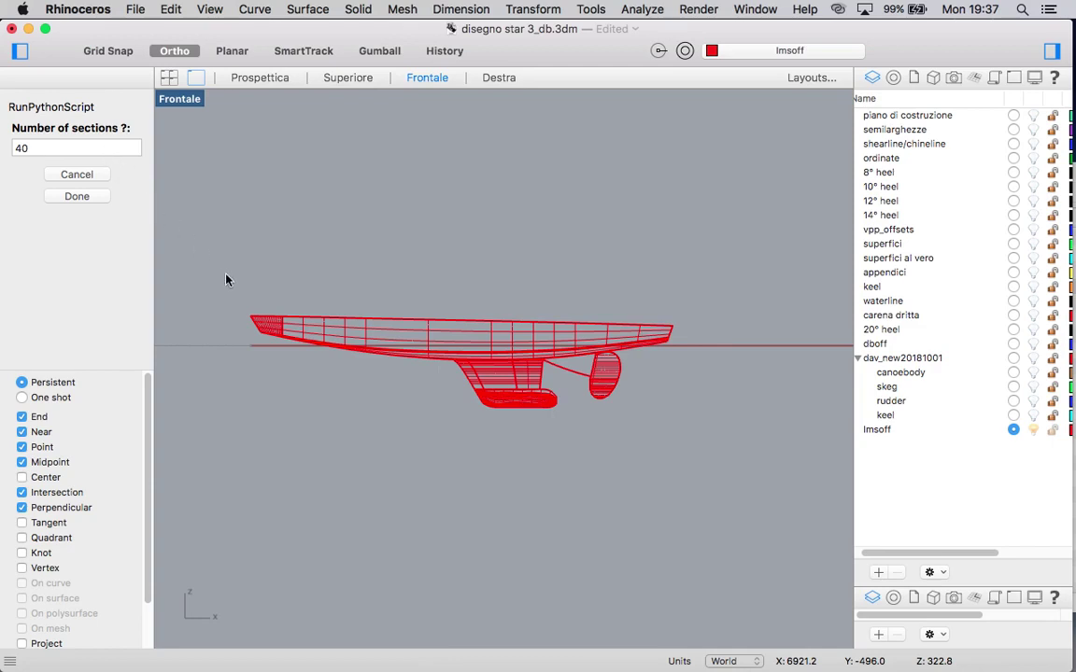
Generate 40 sections at a spacing of 170 and accept them.
{"action": "left_click", "coordinate": [84, 147]}
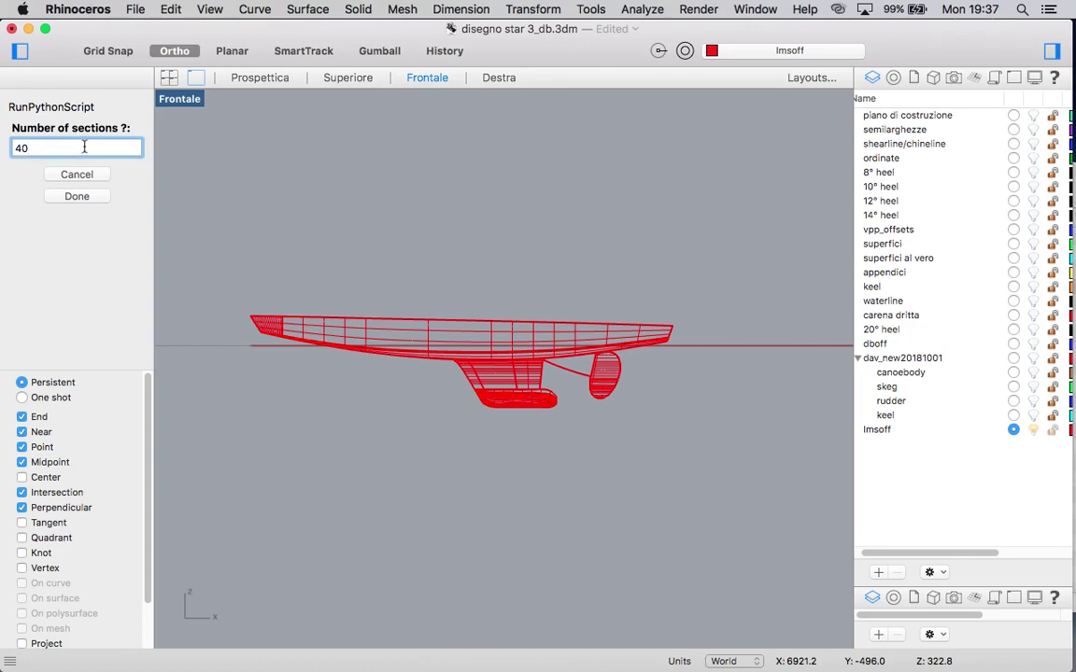
{"action": "key", "text": "Return"}
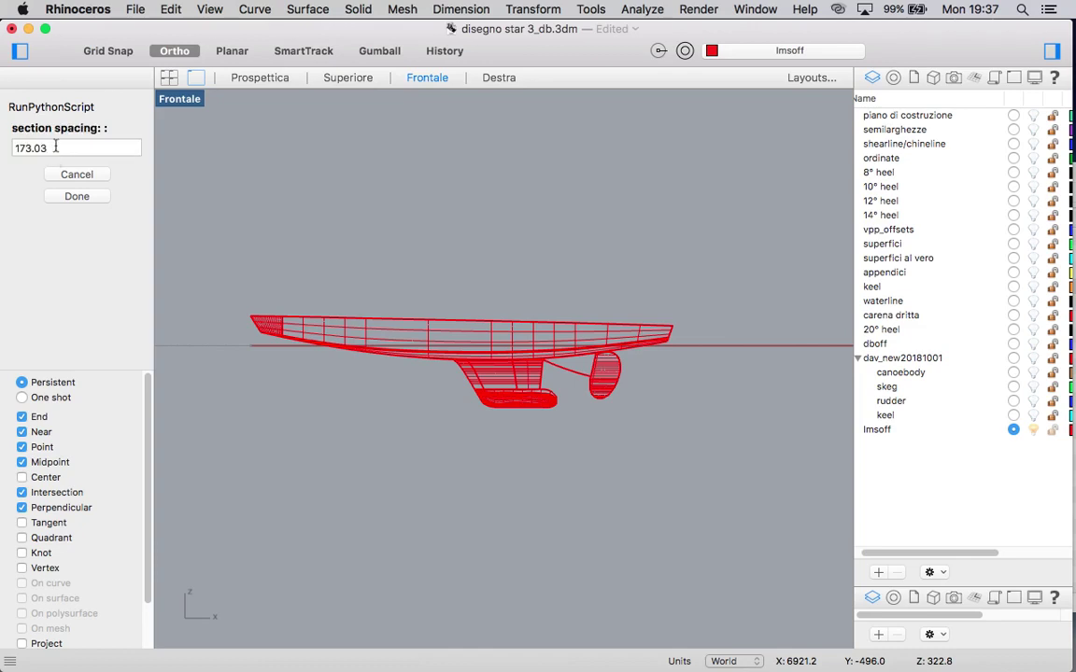
{"action": "left_click", "coordinate": [56, 146]}
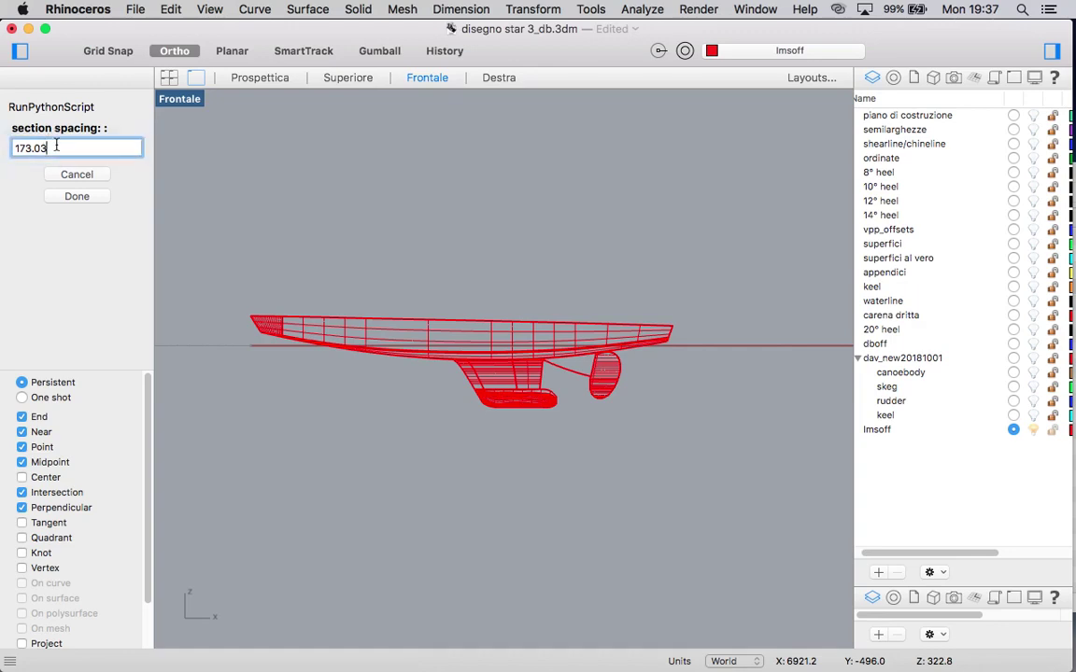
{"action": "key", "text": "BackSpace"}
{"action": "key", "text": "Return"}
{"action": "scroll", "coordinate": [299, 353], "scroll_direction": "down", "scroll_amount": 1}
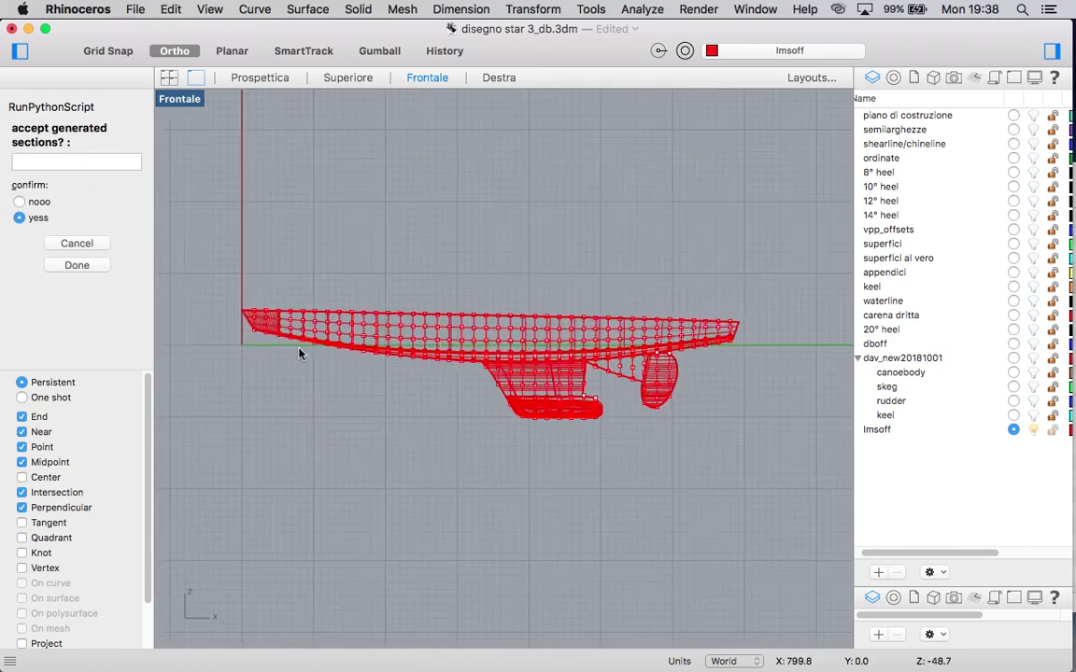
{"action": "scroll", "coordinate": [298, 353], "scroll_direction": "up", "scroll_amount": 1}
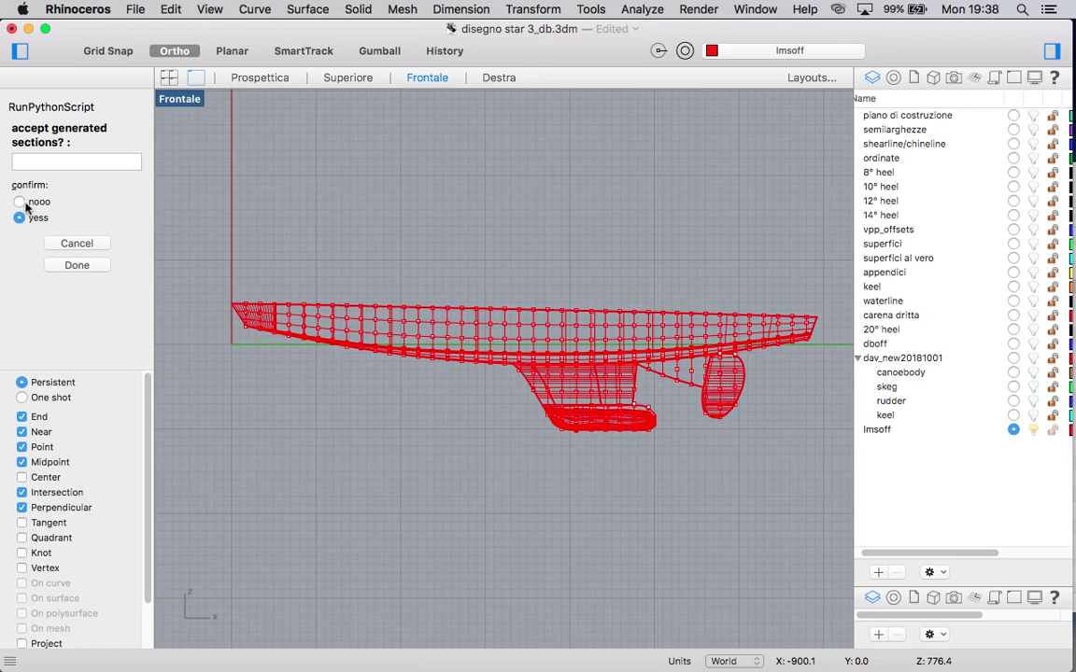
{"action": "left_click", "coordinate": [76, 266]}
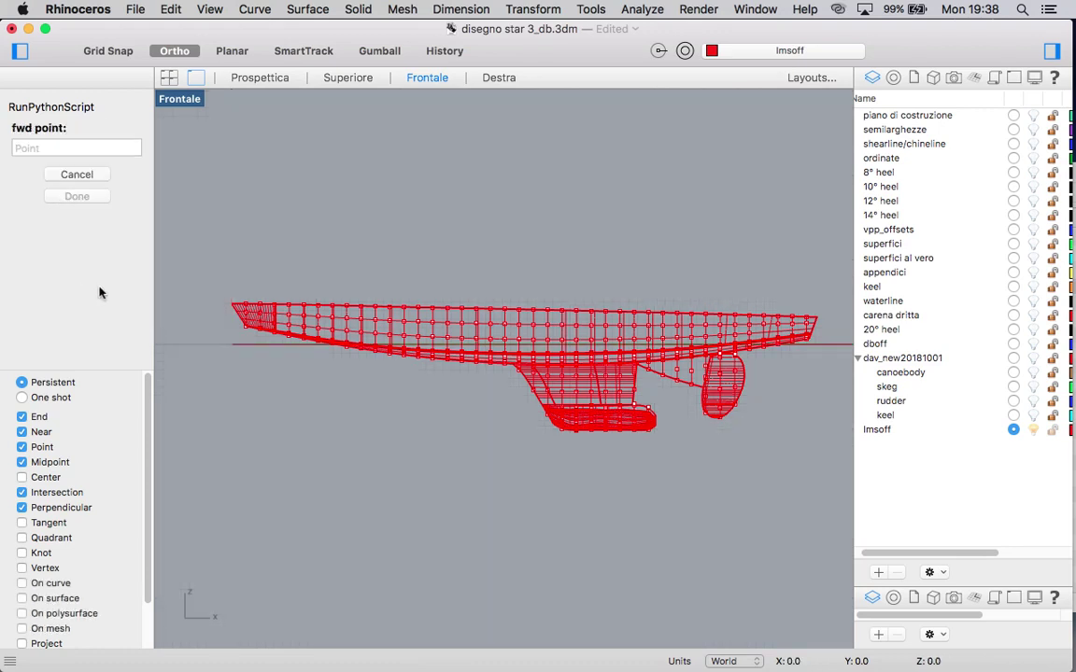
Zoom to the bow and pick the forward and aft points on the bow edge.
{"action": "scroll", "coordinate": [518, 390], "scroll_direction": "up", "scroll_amount": 10}
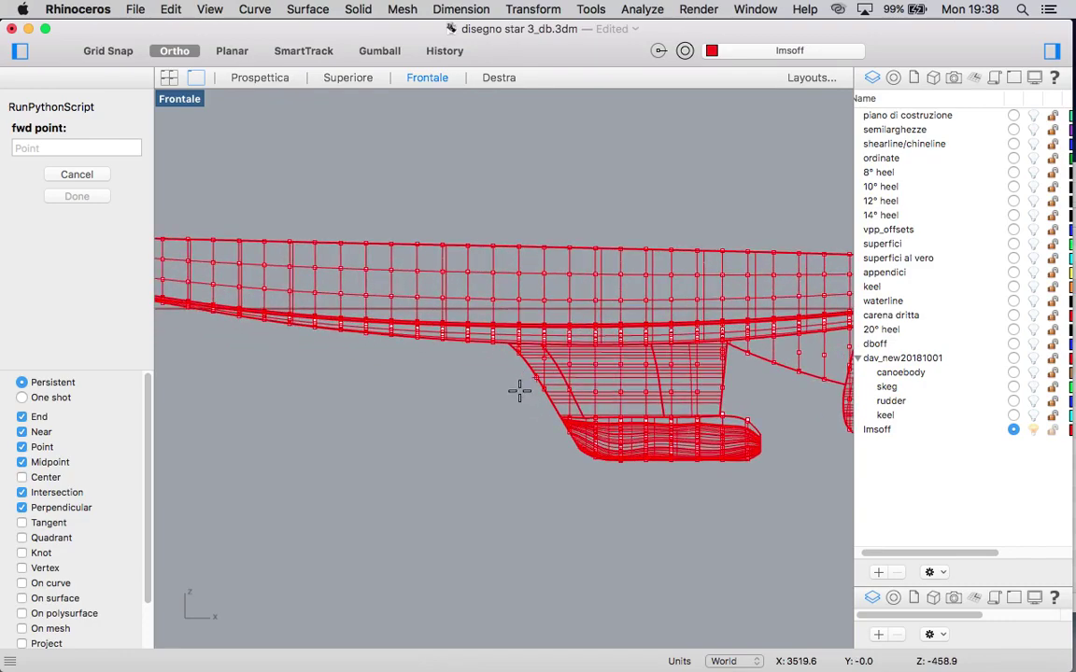
{"action": "scroll", "coordinate": [494, 333], "scroll_direction": "up", "scroll_amount": 8}
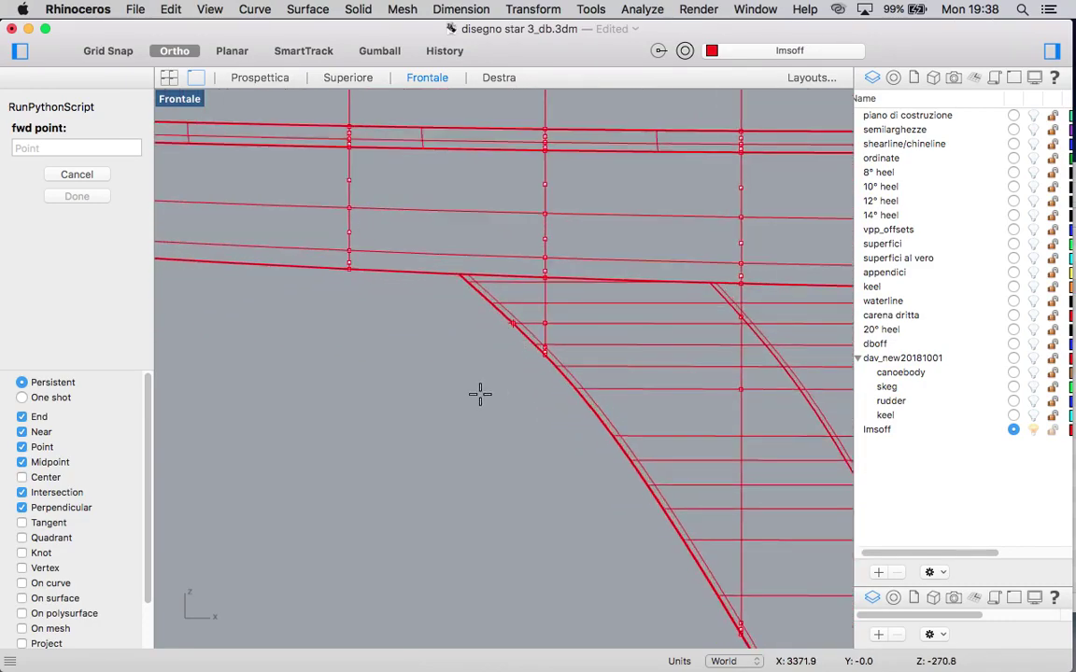
{"action": "scroll", "coordinate": [479, 395], "scroll_direction": "down", "scroll_amount": 12}
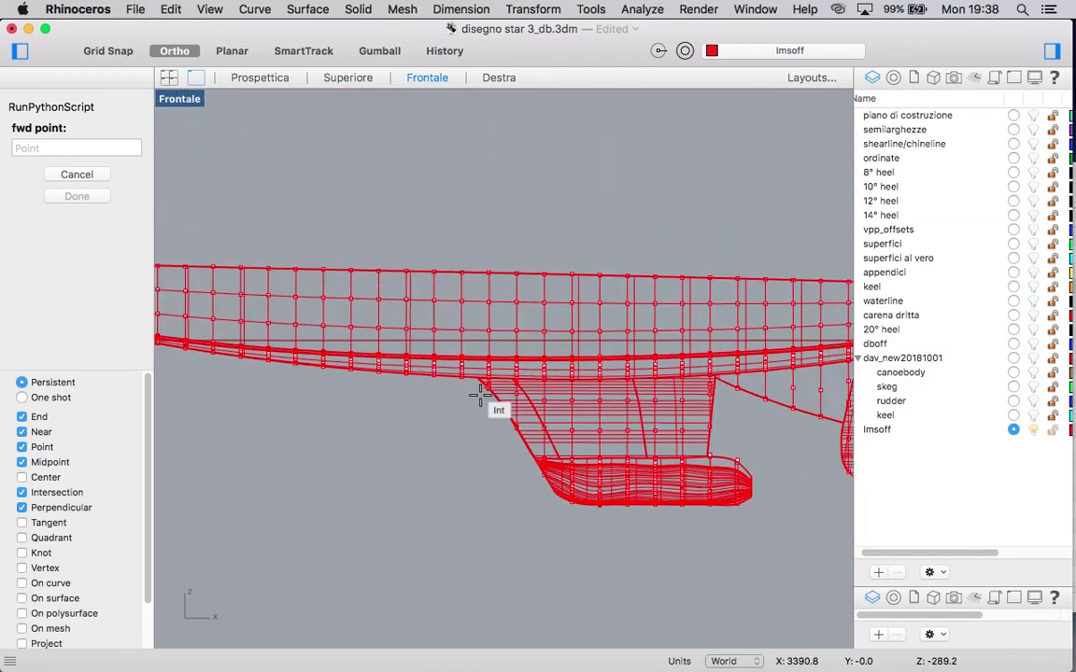
{"action": "scroll", "coordinate": [361, 412], "scroll_direction": "down", "scroll_amount": 6}
{"action": "right_click_drag", "start_coordinate": [331, 418], "coordinate": [430, 435]}
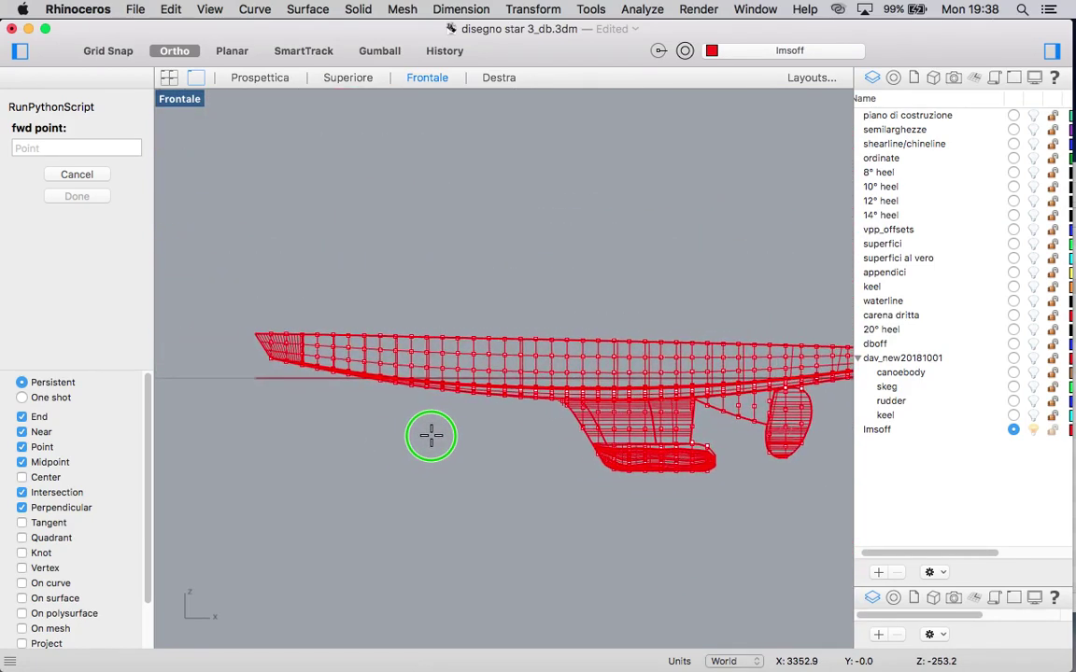
{"action": "scroll", "coordinate": [281, 369], "scroll_direction": "up", "scroll_amount": 10}
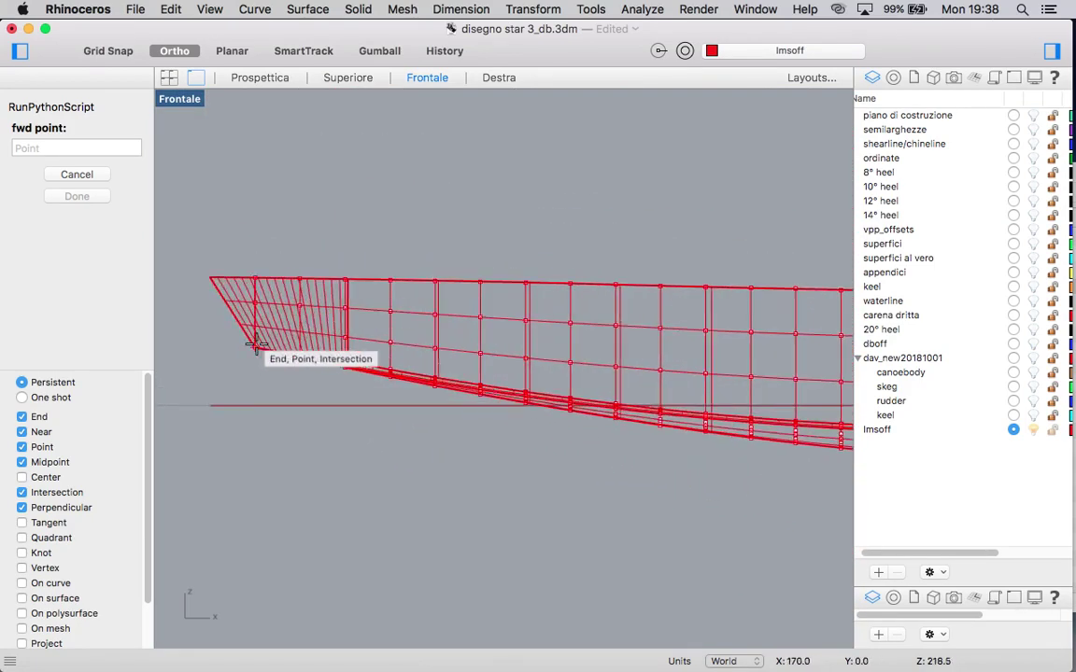
{"action": "scroll", "coordinate": [242, 341], "scroll_direction": "up", "scroll_amount": 5}
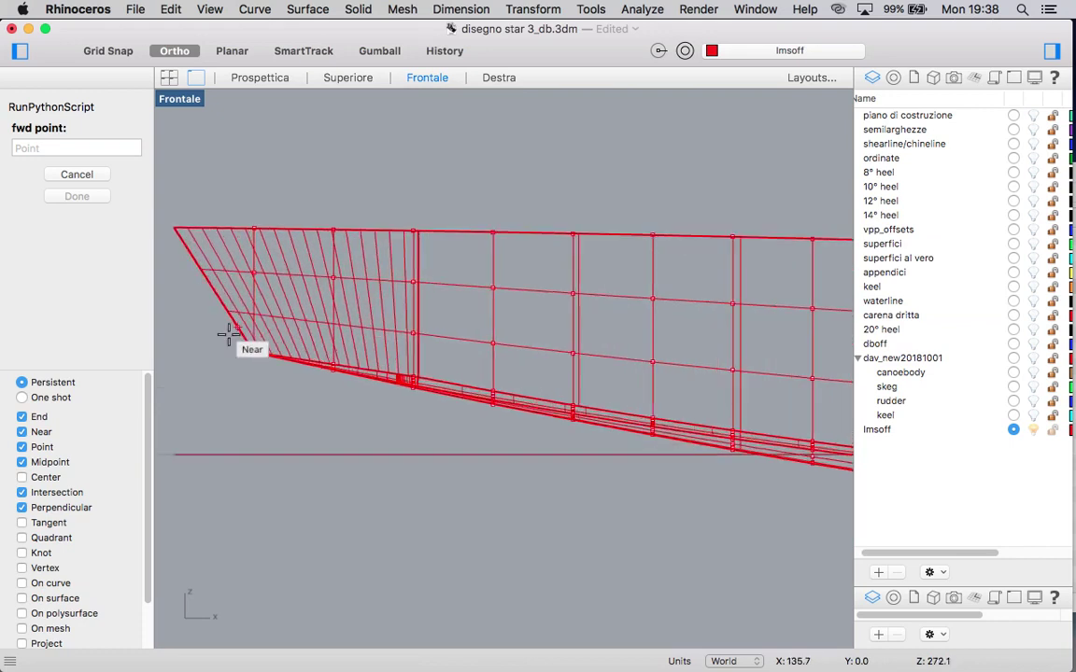
{"action": "left_click", "coordinate": [205, 278]}
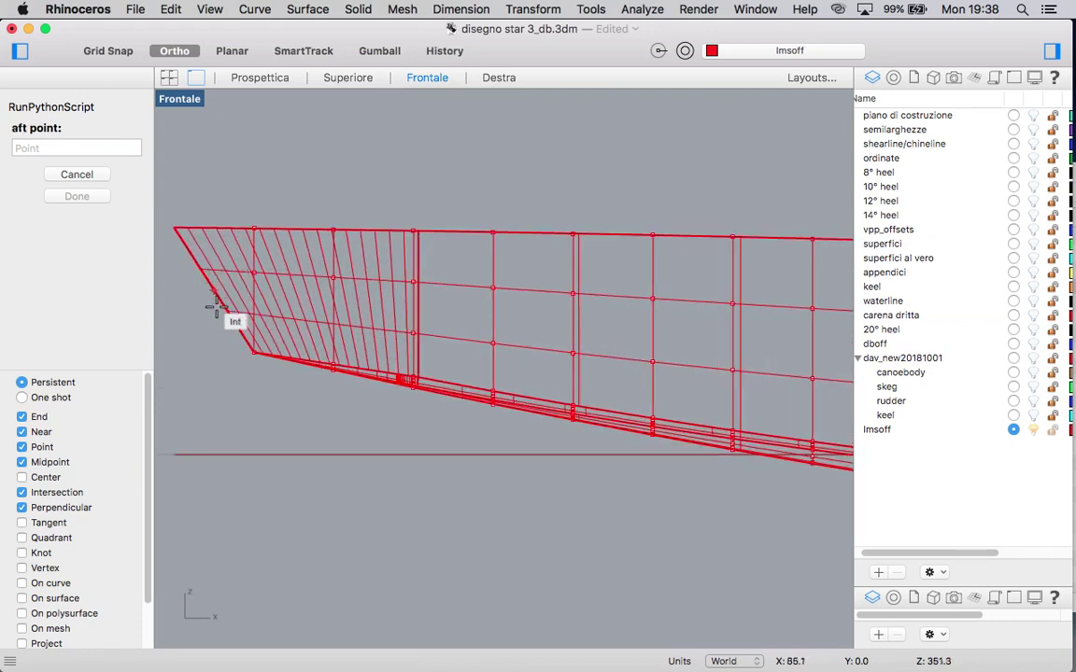
{"action": "left_click", "coordinate": [308, 367]}
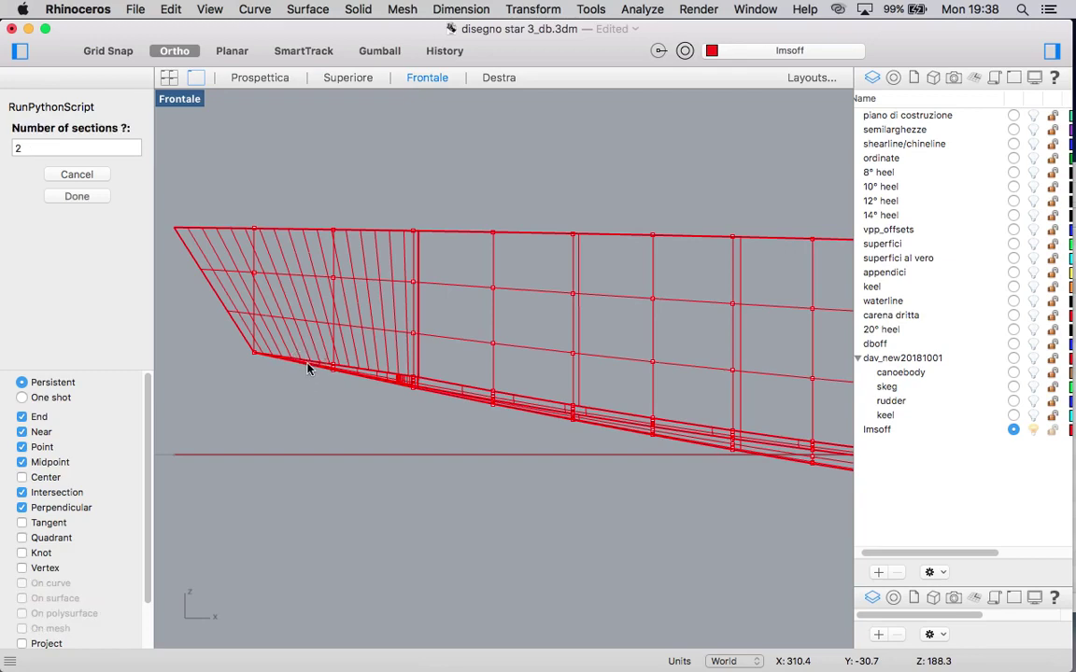
Generate 8 bow sections at a spacing of 30 and accept them.
{"action": "left_click", "coordinate": [61, 147]}
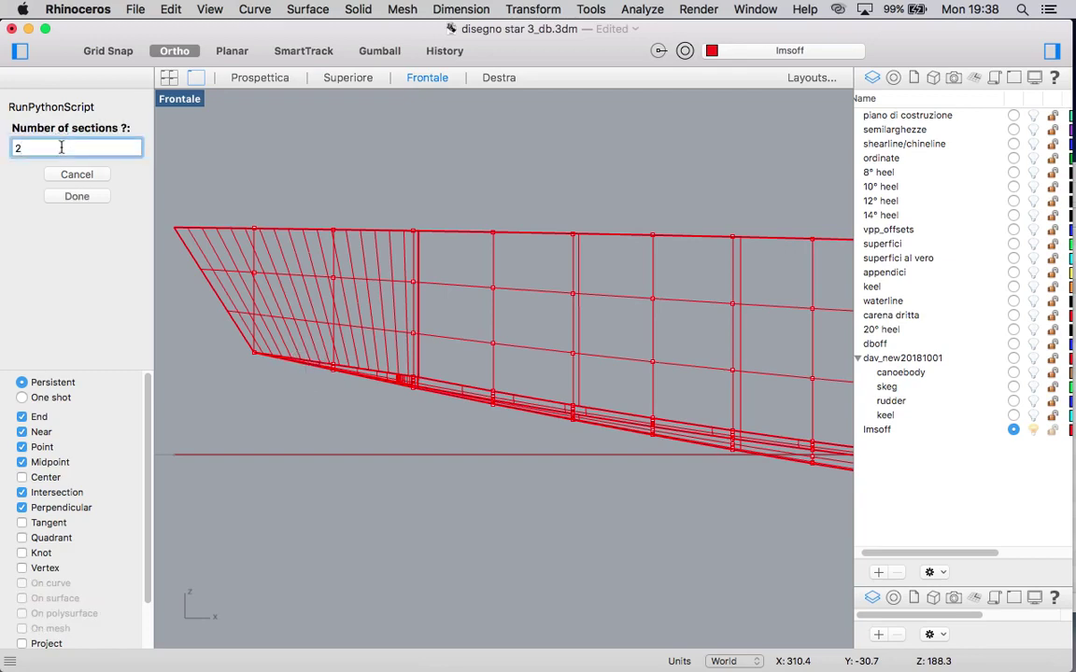
{"action": "key", "text": "BackSpace"}
{"action": "type", "text": "8"}
{"action": "key", "text": "Return"}
{"action": "left_click", "coordinate": [60, 147]}
{"action": "key", "text": "BackSpace"}
{"action": "key", "text": "BackSpace"}
{"action": "key", "text": "Return"}
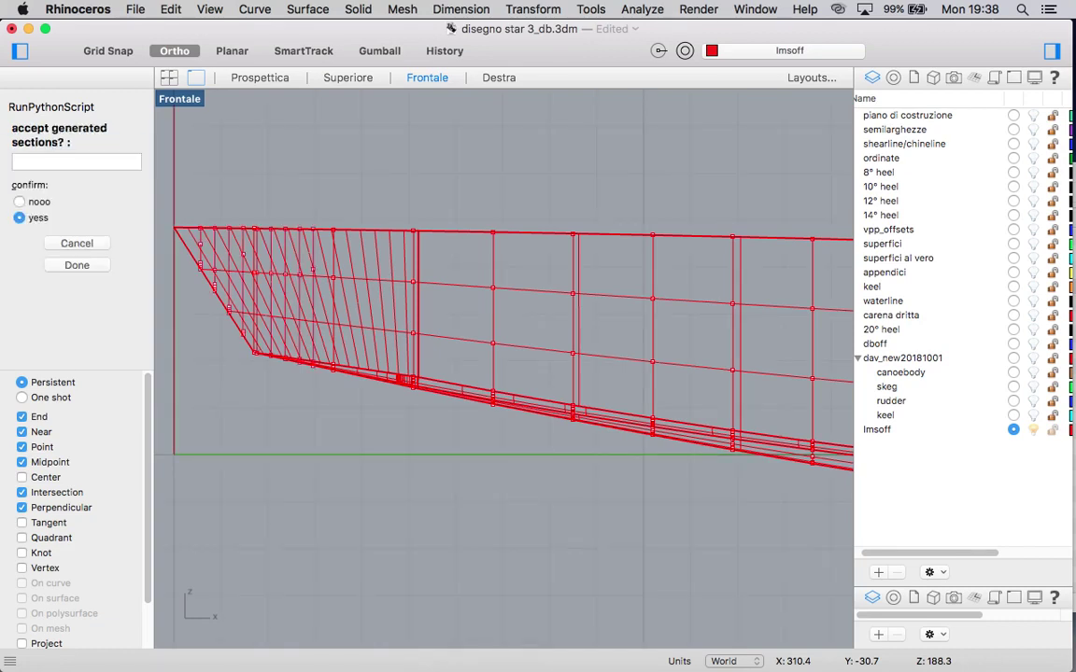
{"action": "key", "text": "Return"}
Set the forward point at 3324,0,0 and the aft point on the keel's leading edge.
{"action": "scroll", "coordinate": [308, 369], "scroll_direction": "down", "scroll_amount": 8}
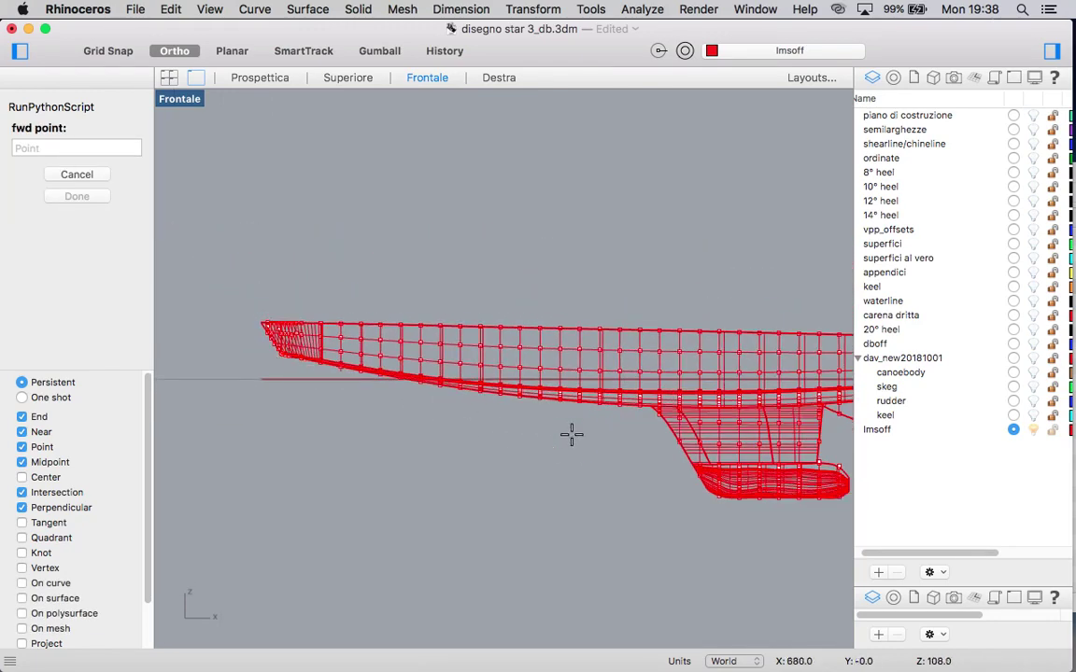
{"action": "right_click_drag", "start_coordinate": [572, 434], "coordinate": [438, 378]}
{"action": "scroll", "coordinate": [437, 378], "scroll_direction": "up", "scroll_amount": 8}
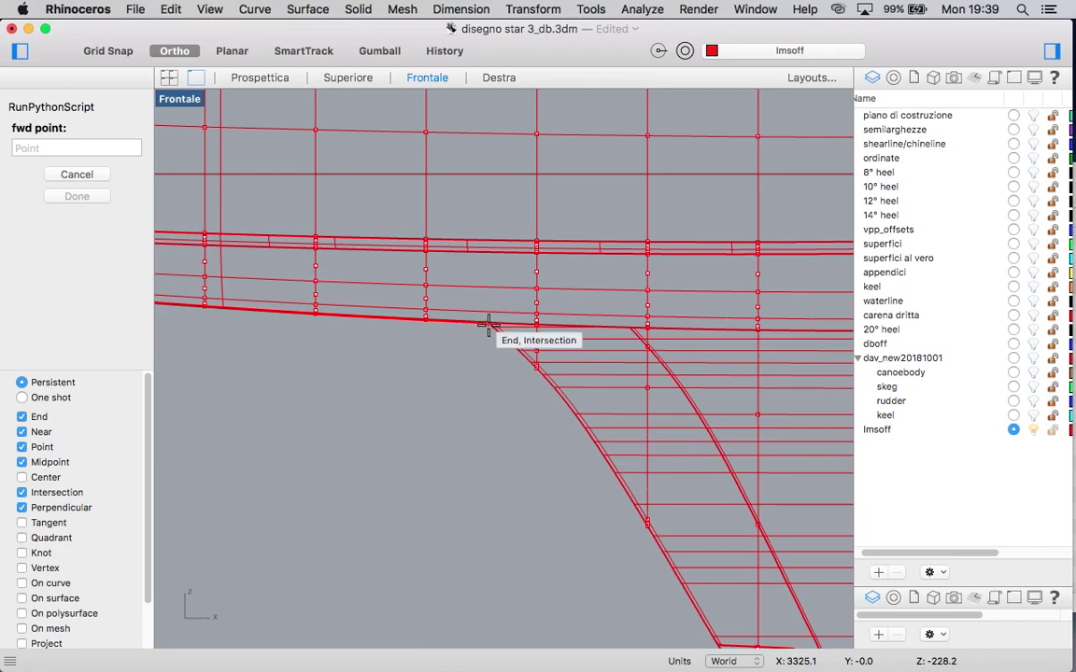
{"action": "left_click", "coordinate": [111, 149]}
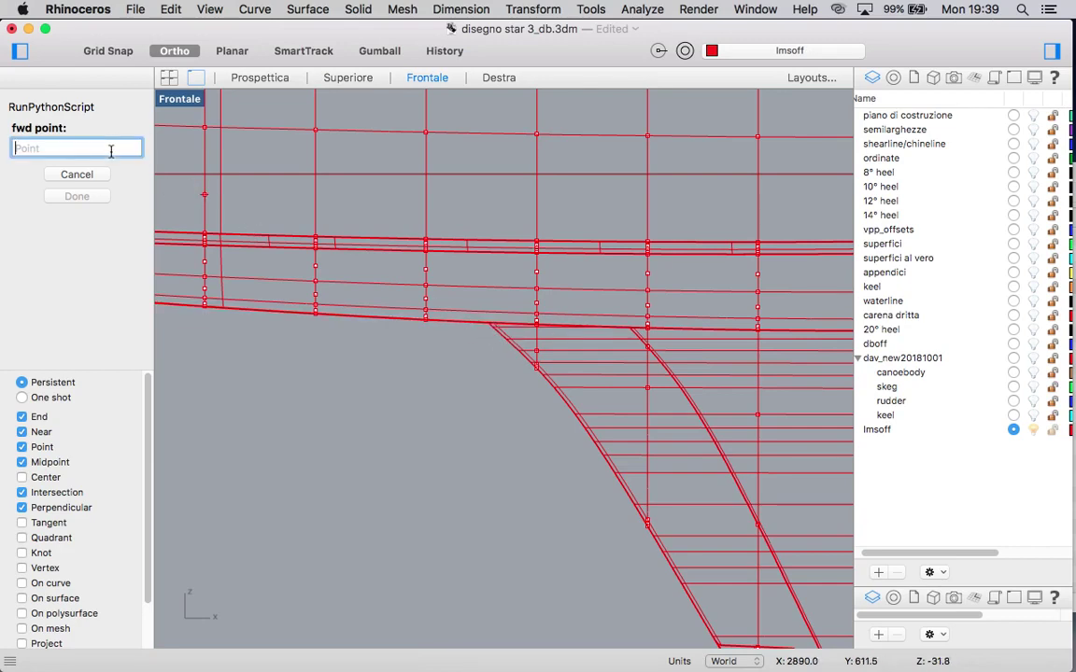
{"action": "type", "text": "3324,0,0"}
{"action": "key", "text": "Return"}
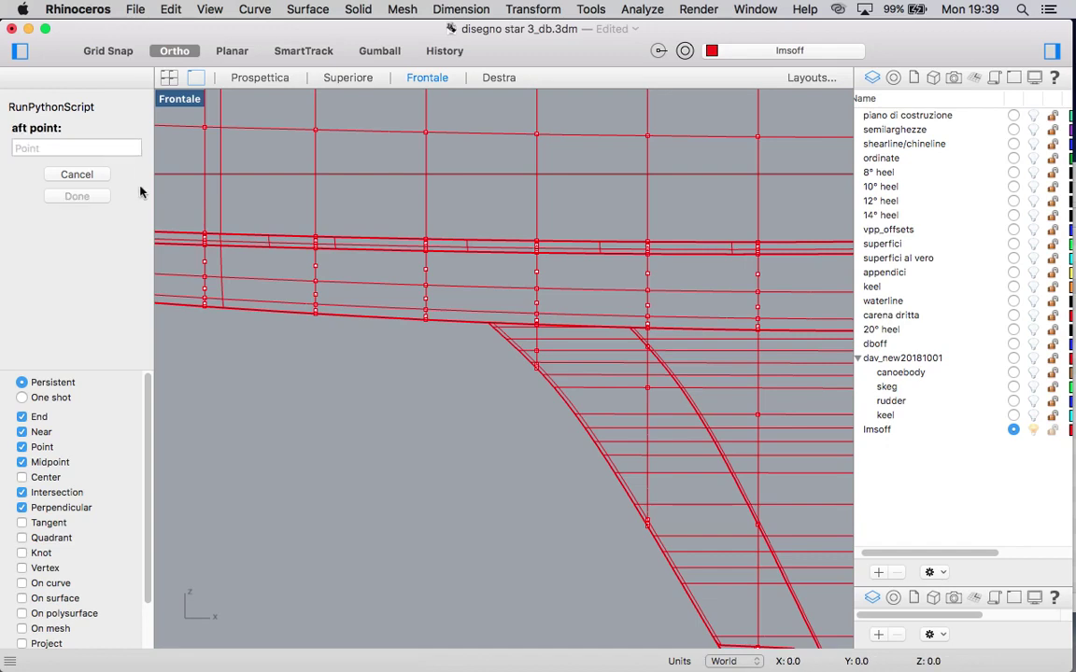
{"action": "left_click", "coordinate": [528, 354]}
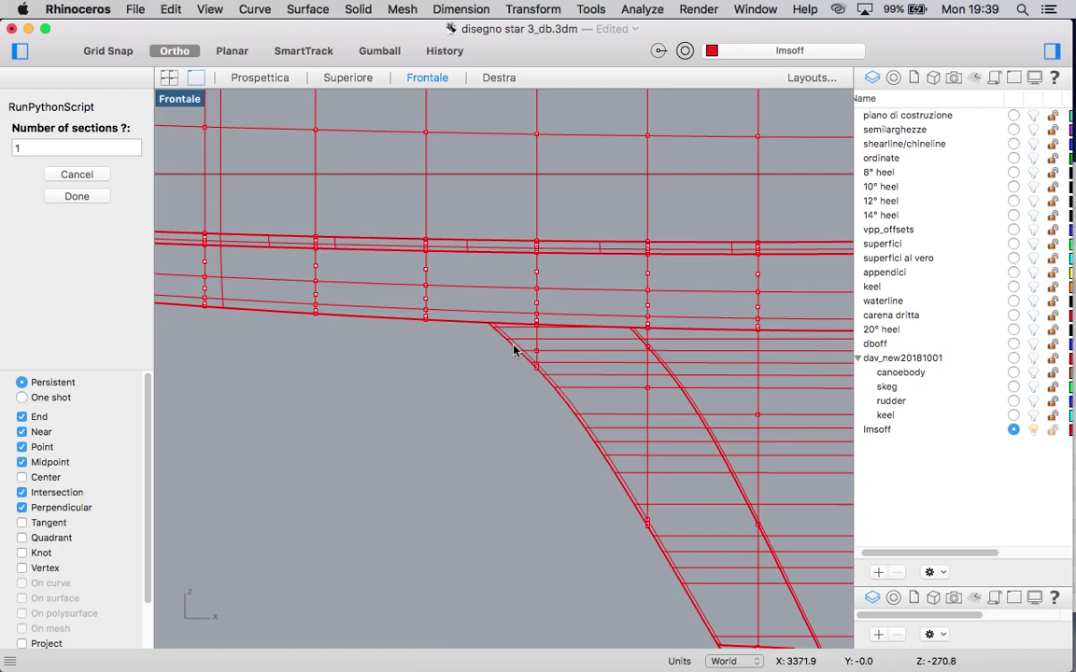
Generate 1 section at the default 173.03 spacing and accept it.
{"action": "key", "text": "Return"}
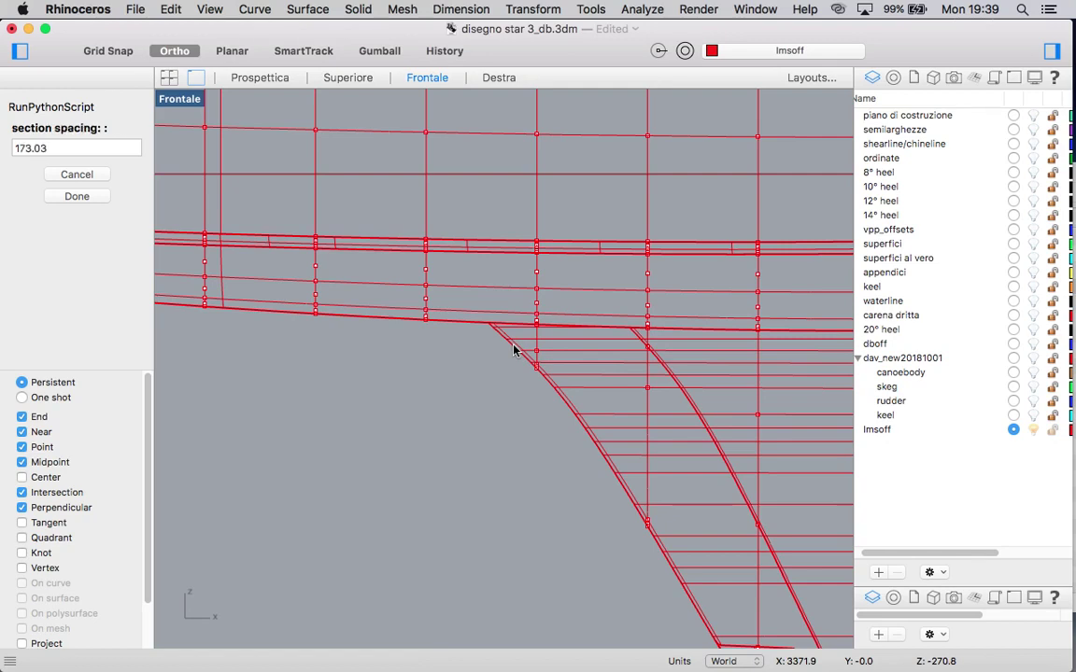
{"action": "key", "text": "Return"}
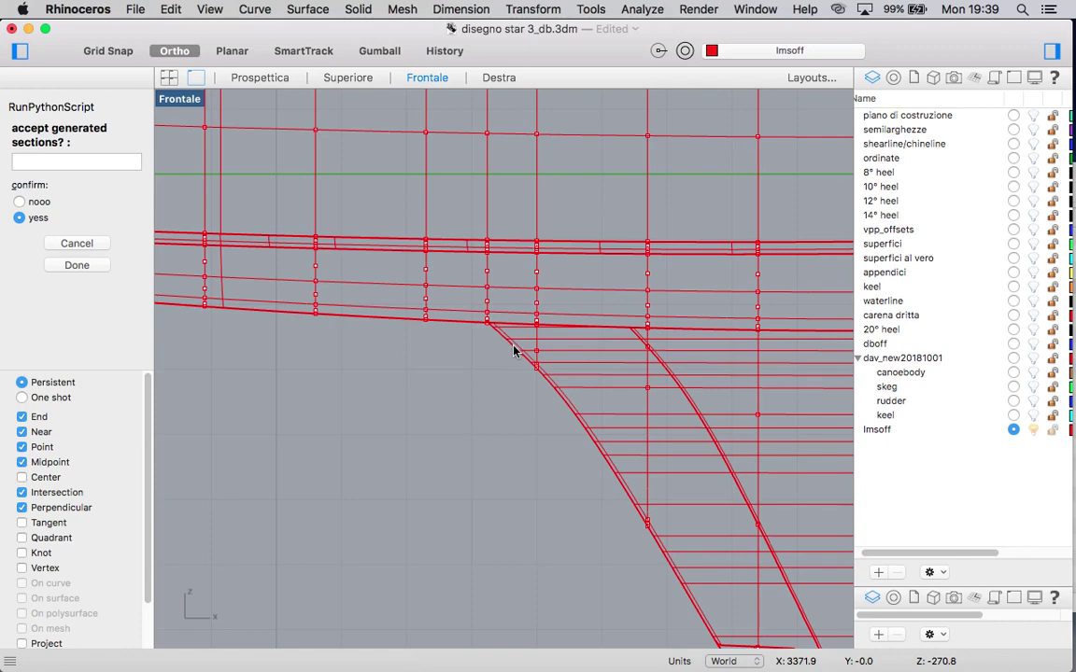
{"action": "scroll", "coordinate": [505, 339], "scroll_direction": "up", "scroll_amount": 5}
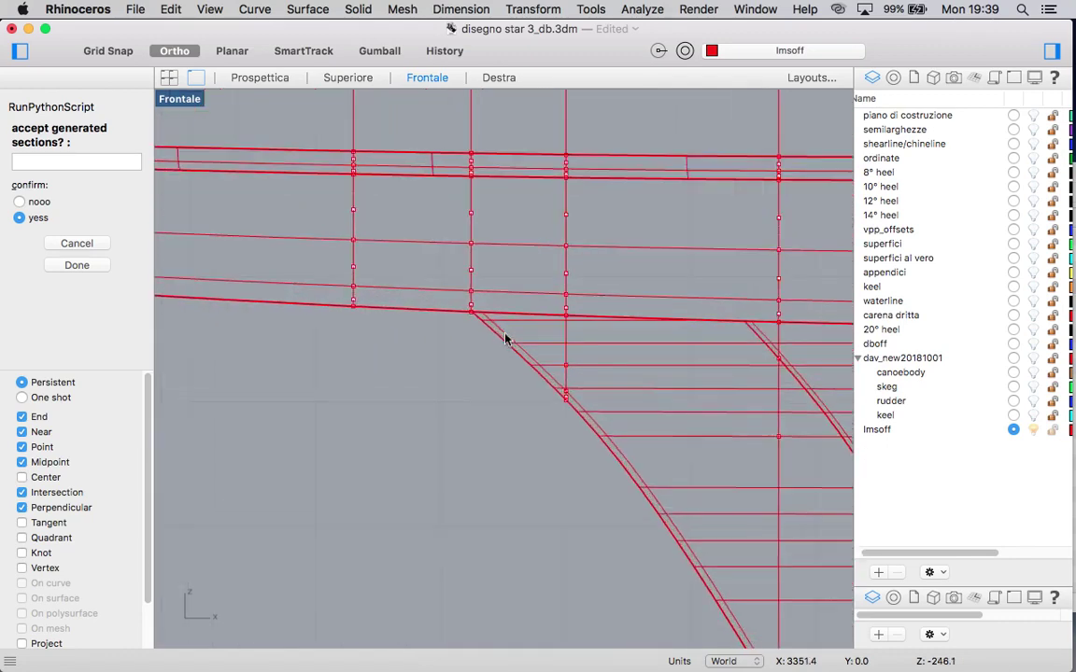
{"action": "scroll", "coordinate": [505, 339], "scroll_direction": "up", "scroll_amount": 3}
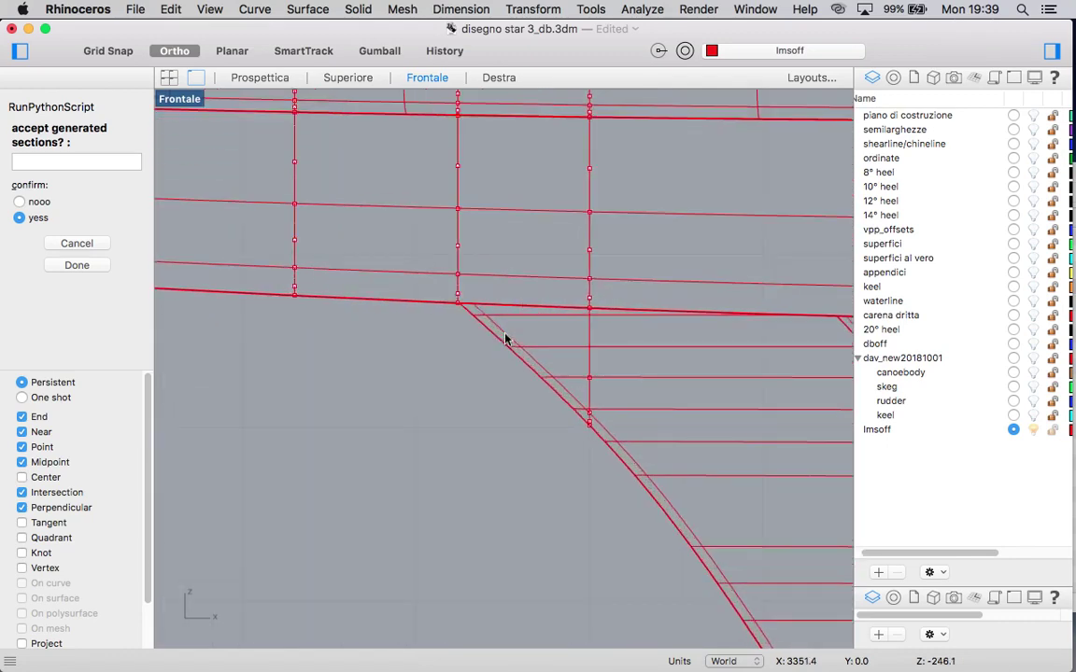
{"action": "key", "text": "Return"}
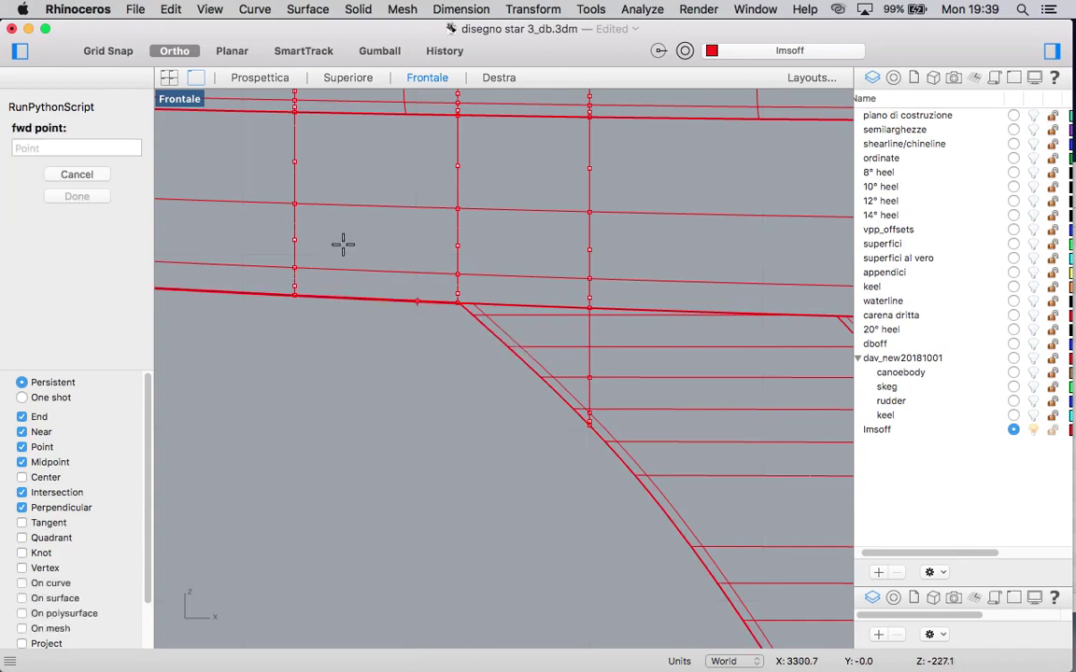
Set the forward point at 3326,0,0 and the aft point on the keel's leading edge.
{"action": "left_click", "coordinate": [43, 149]}
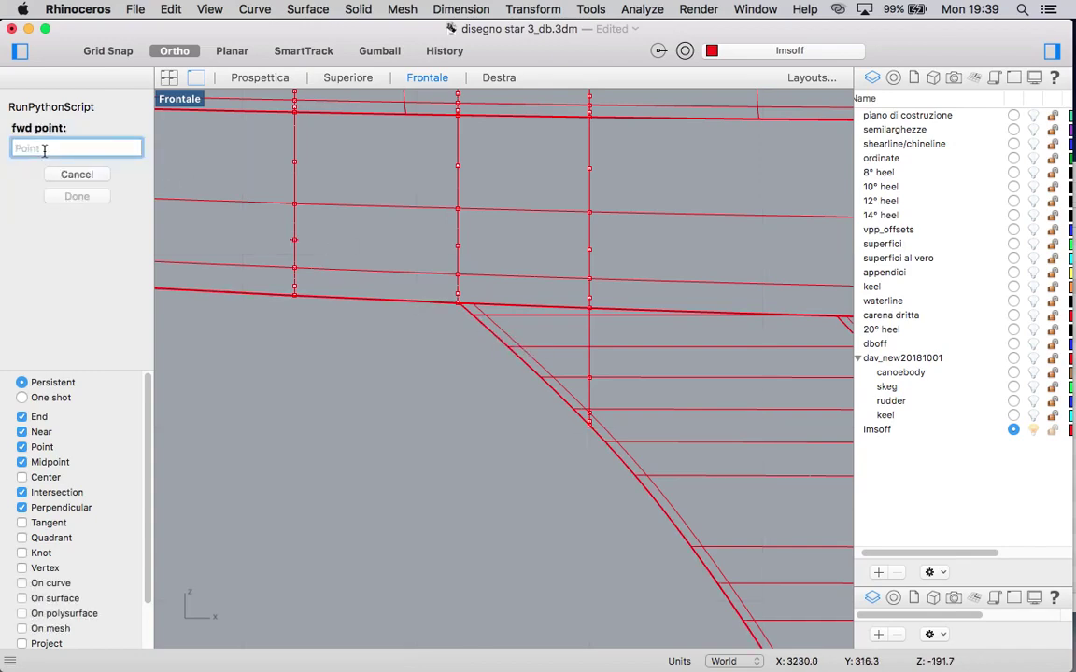
{"action": "type", "text": "3326,0,0"}
{"action": "key", "text": "Return"}
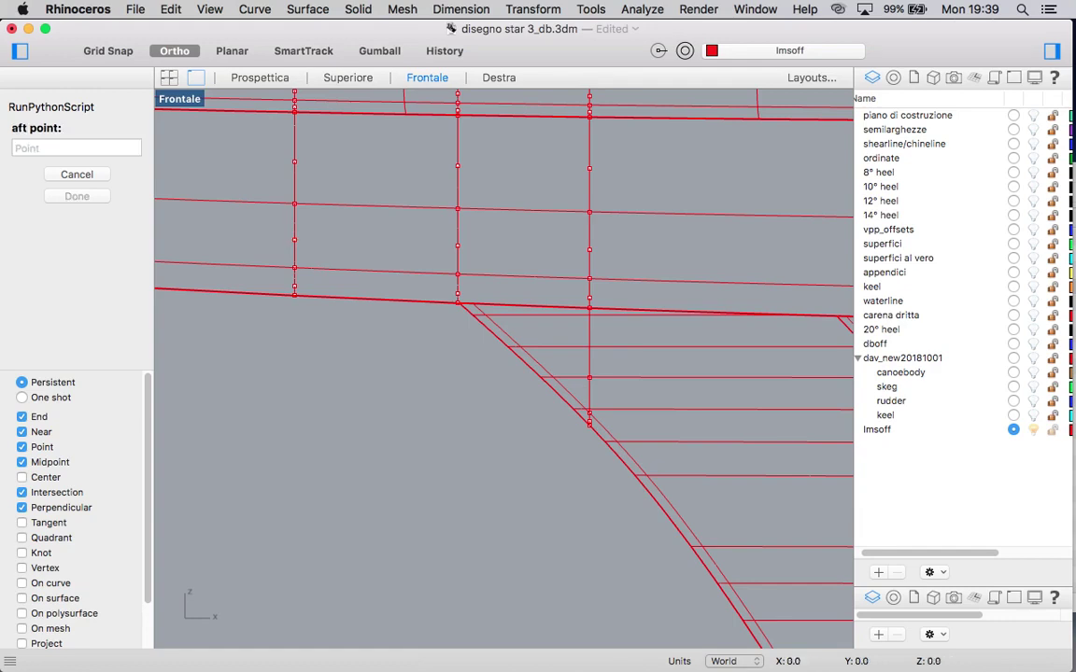
{"action": "left_click", "coordinate": [508, 352]}
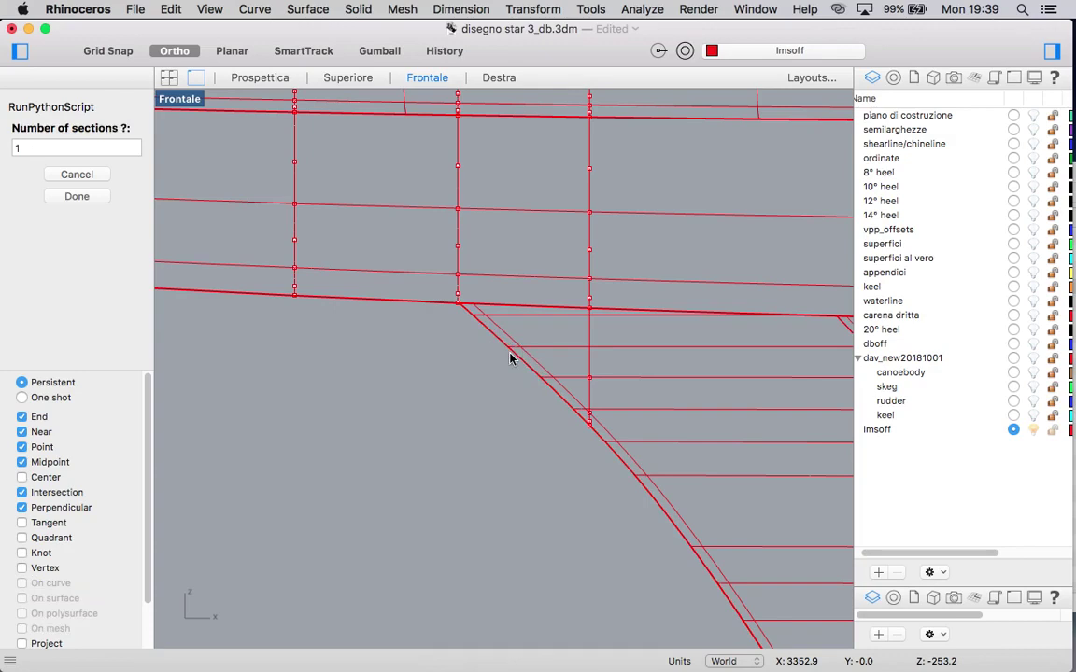
Generate the single section with the default count and spacing, check it, and accept it.
{"action": "key", "text": "Return"}
{"action": "key", "text": "Return"}
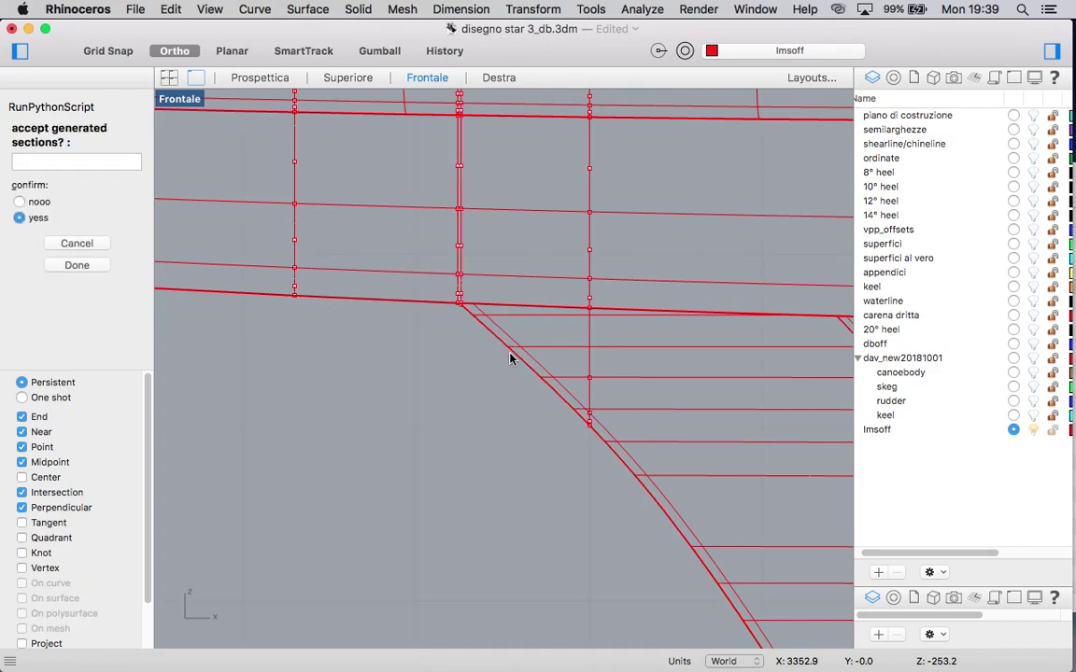
{"action": "scroll", "coordinate": [460, 306], "scroll_direction": "up", "scroll_amount": 5}
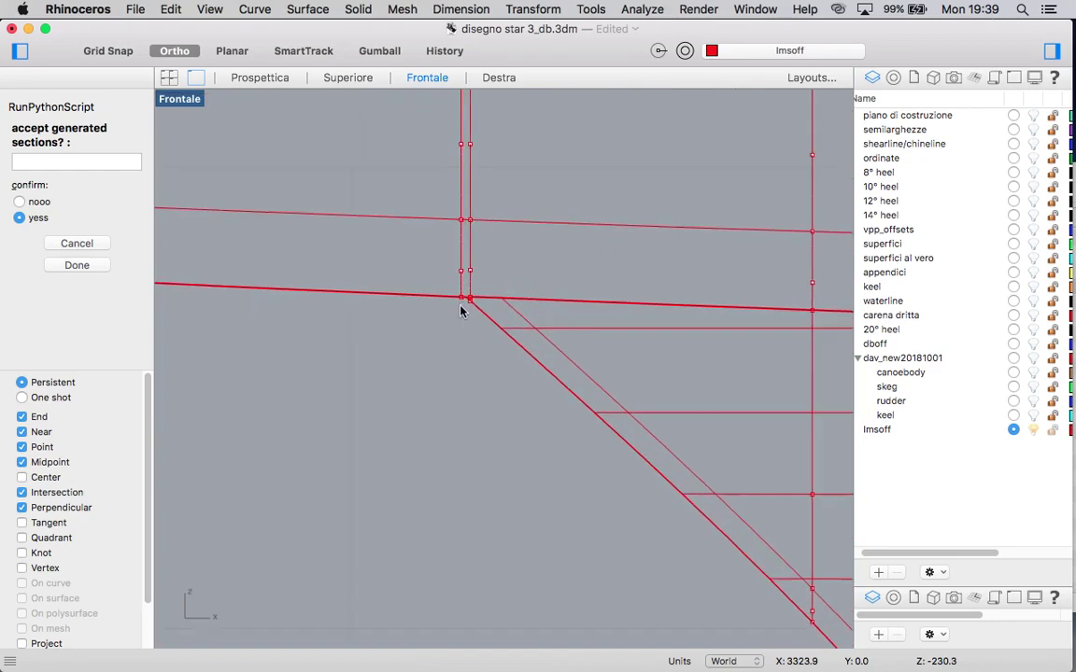
{"action": "scroll", "coordinate": [474, 299], "scroll_direction": "up", "scroll_amount": 2}
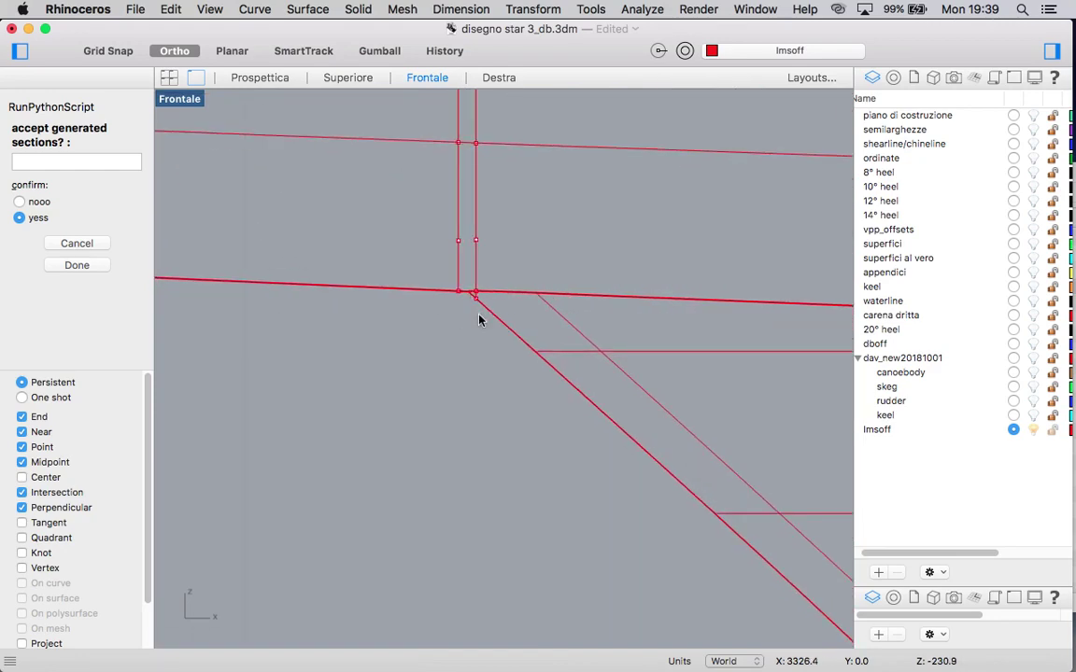
{"action": "scroll", "coordinate": [478, 320], "scroll_direction": "down", "scroll_amount": 5}
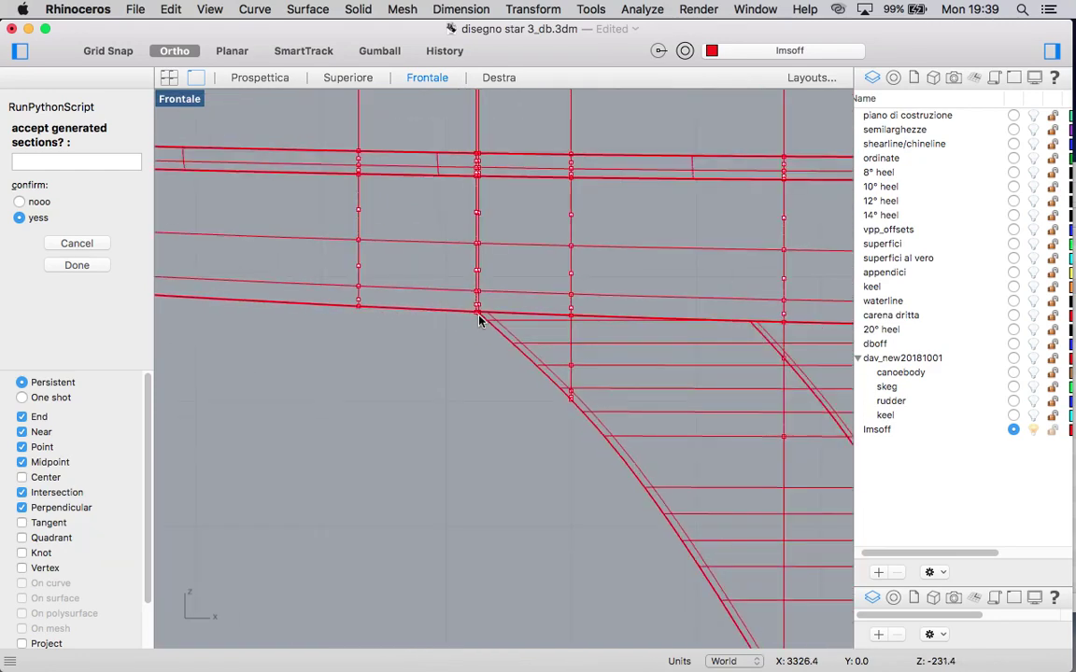
{"action": "key", "text": "Return"}
{"action": "scroll", "coordinate": [478, 318], "scroll_direction": "down", "scroll_amount": 4}
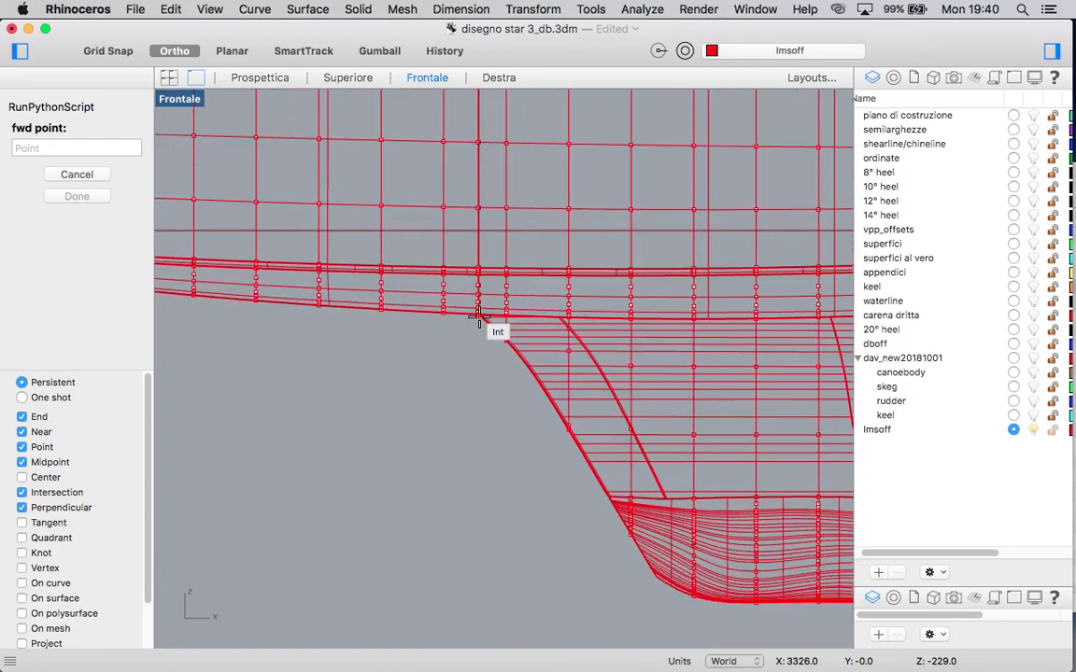
Pan and zoom the front view to inspect the sectioned hull, keel bulb and rudder.
{"action": "scroll", "coordinate": [476, 312], "scroll_direction": "down", "scroll_amount": 2}
{"action": "scroll", "coordinate": [551, 419], "scroll_direction": "down", "scroll_amount": 2}
{"action": "scroll", "coordinate": [618, 459], "scroll_direction": "down", "scroll_amount": 1}
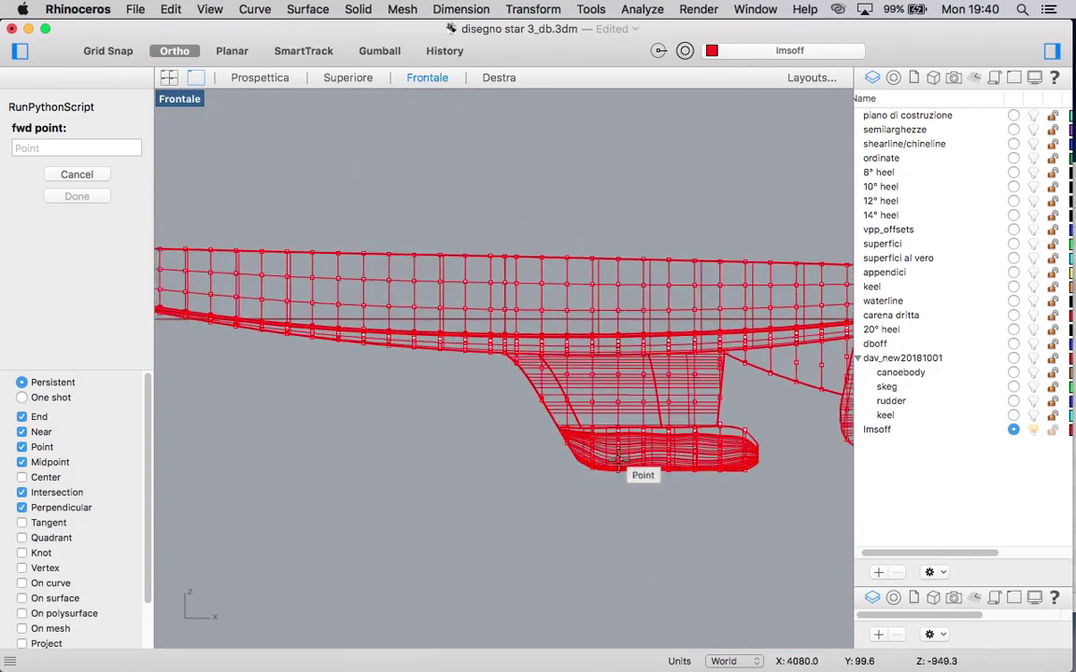
{"action": "right_click_drag", "start_coordinate": [702, 507], "coordinate": [564, 499]}
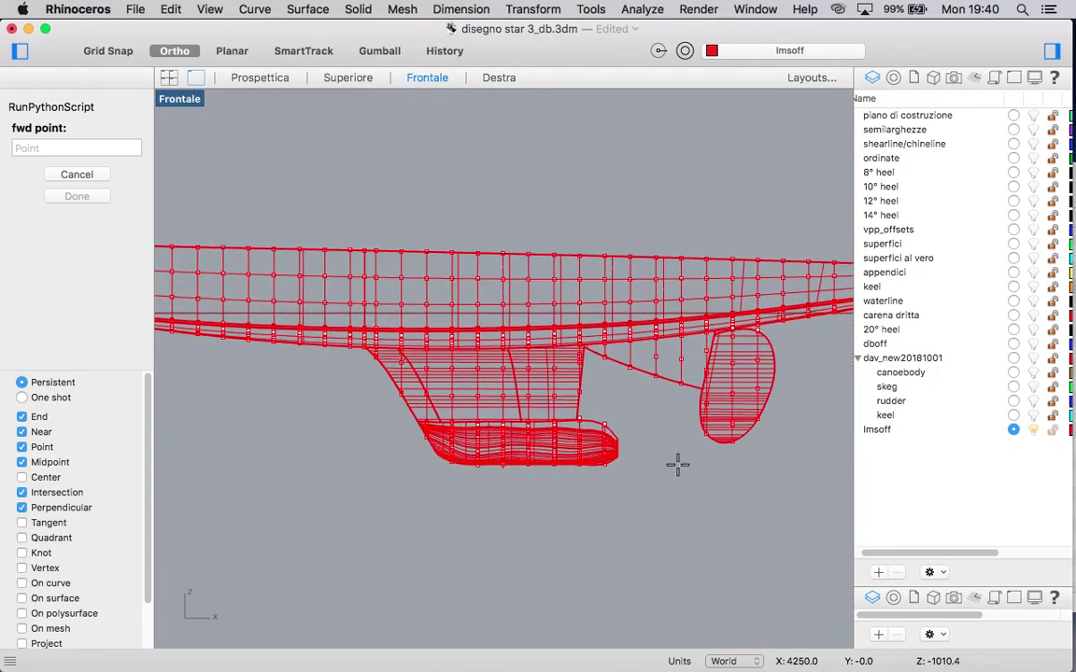
{"action": "scroll", "coordinate": [680, 425], "scroll_direction": "up", "scroll_amount": 4}
{"action": "scroll", "coordinate": [651, 408], "scroll_direction": "down", "scroll_amount": 4}
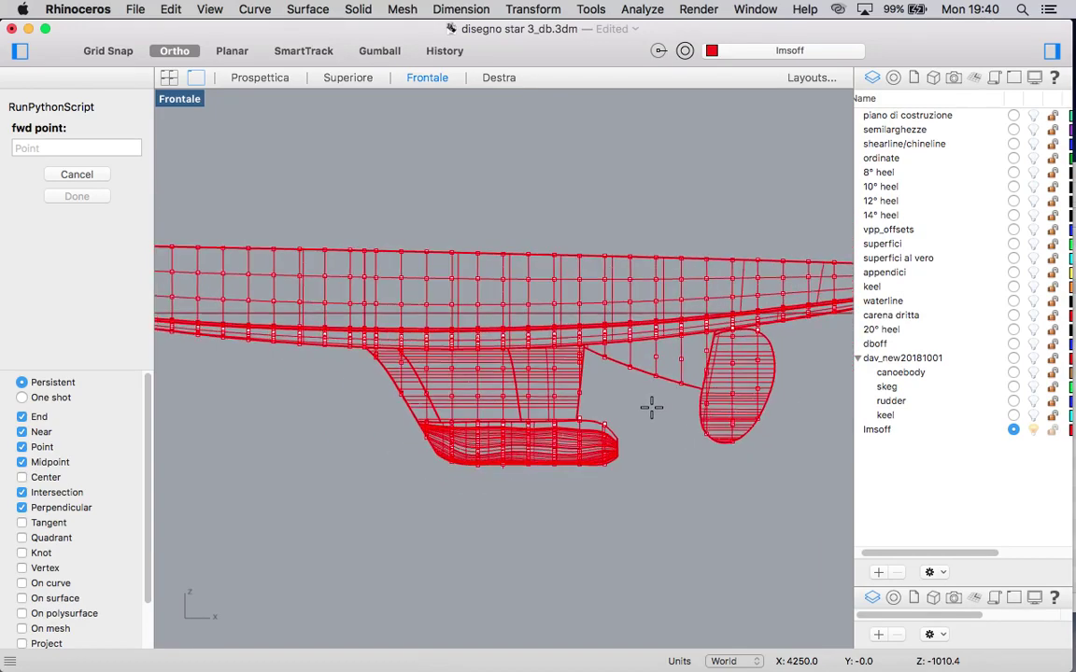
{"action": "scroll", "coordinate": [670, 443], "scroll_direction": "up", "scroll_amount": 1}
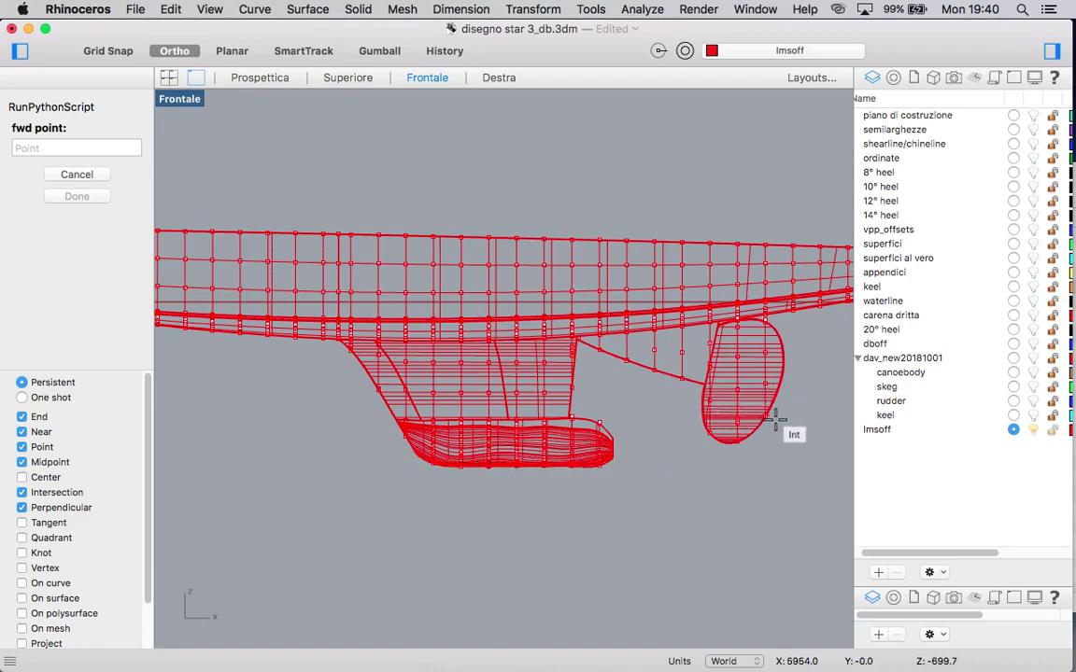
{"action": "right_click_drag", "start_coordinate": [780, 412], "coordinate": [683, 424]}
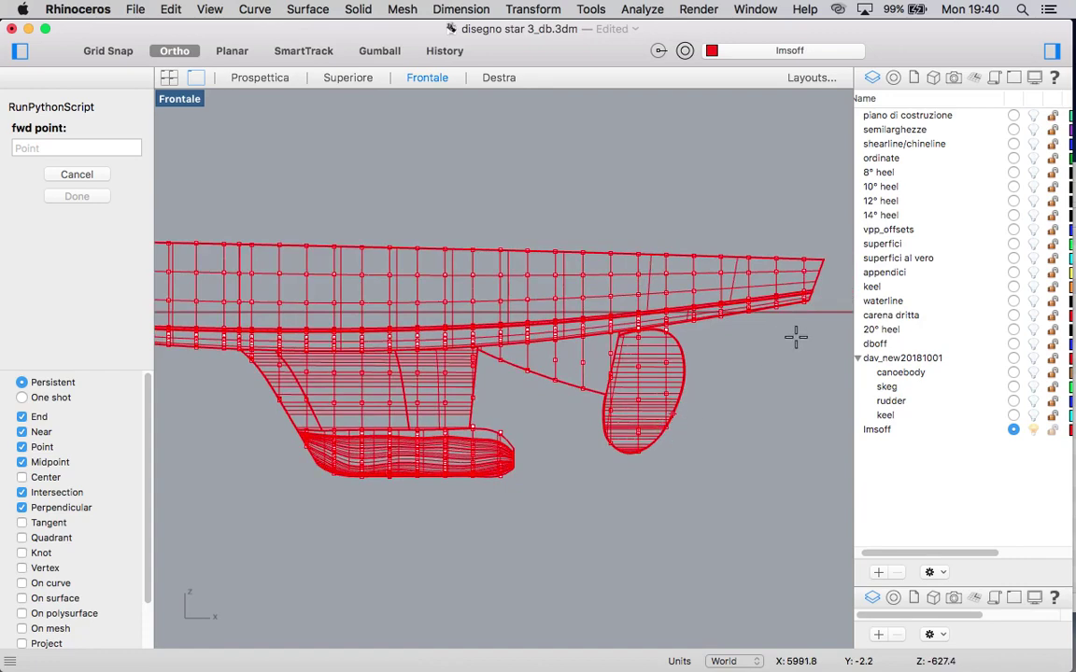
{"action": "scroll", "coordinate": [764, 353], "scroll_direction": "up", "scroll_amount": 3}
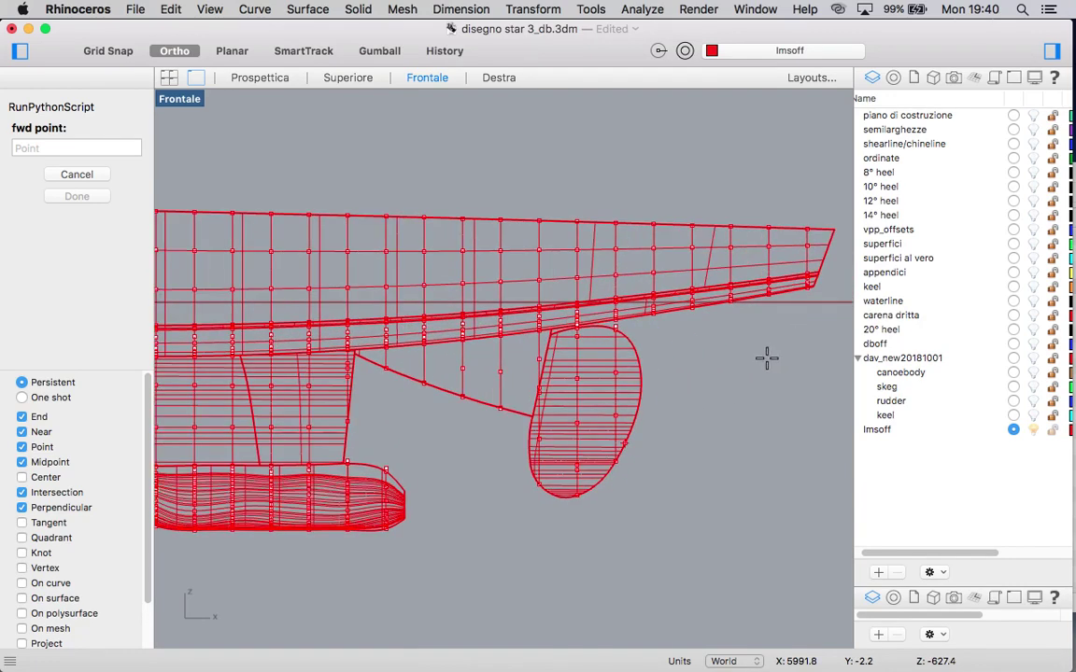
{"action": "scroll", "coordinate": [766, 358], "scroll_direction": "down", "scroll_amount": 3}
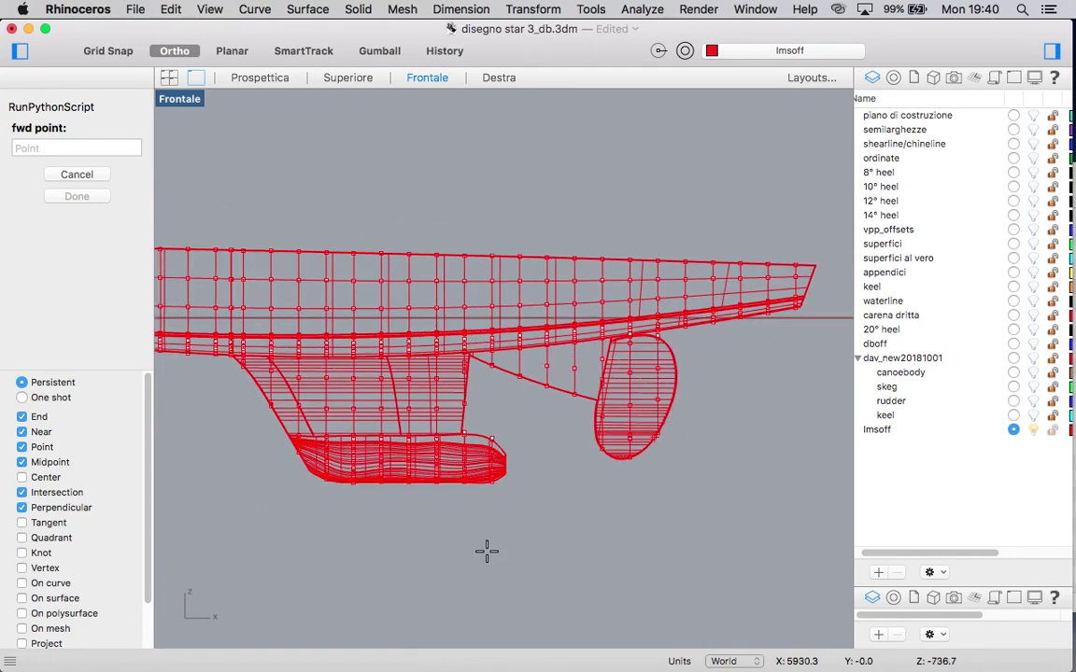
{"action": "scroll", "coordinate": [486, 551], "scroll_direction": "up", "scroll_amount": 3}
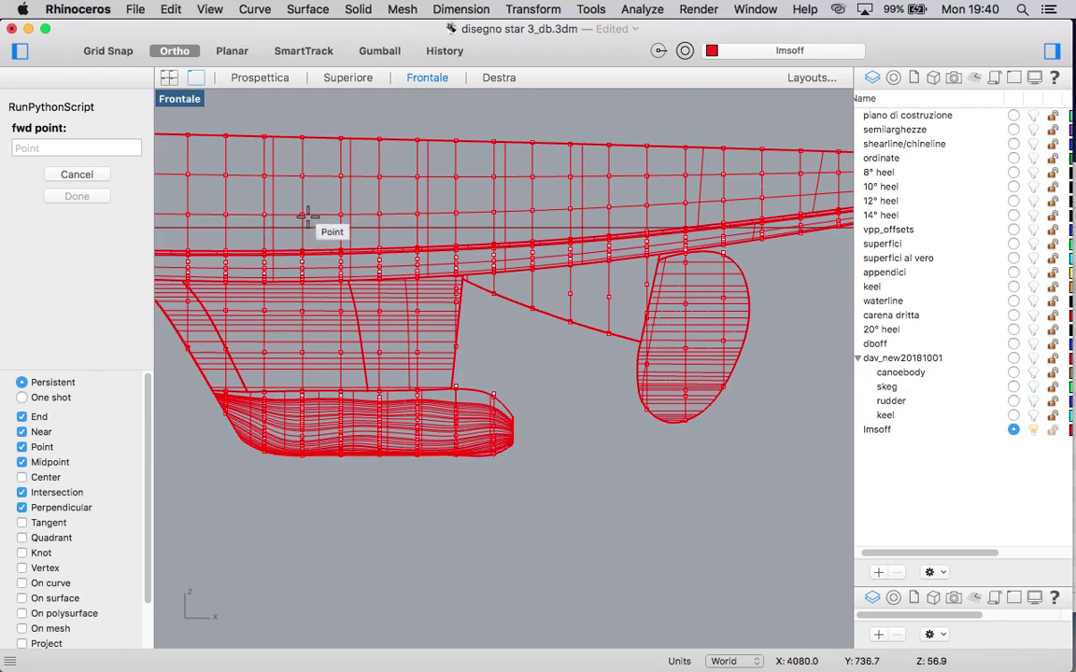
Maximize and zoom out the top view, then restore four views with the front view active.
{"action": "double_click", "coordinate": [180, 103]}
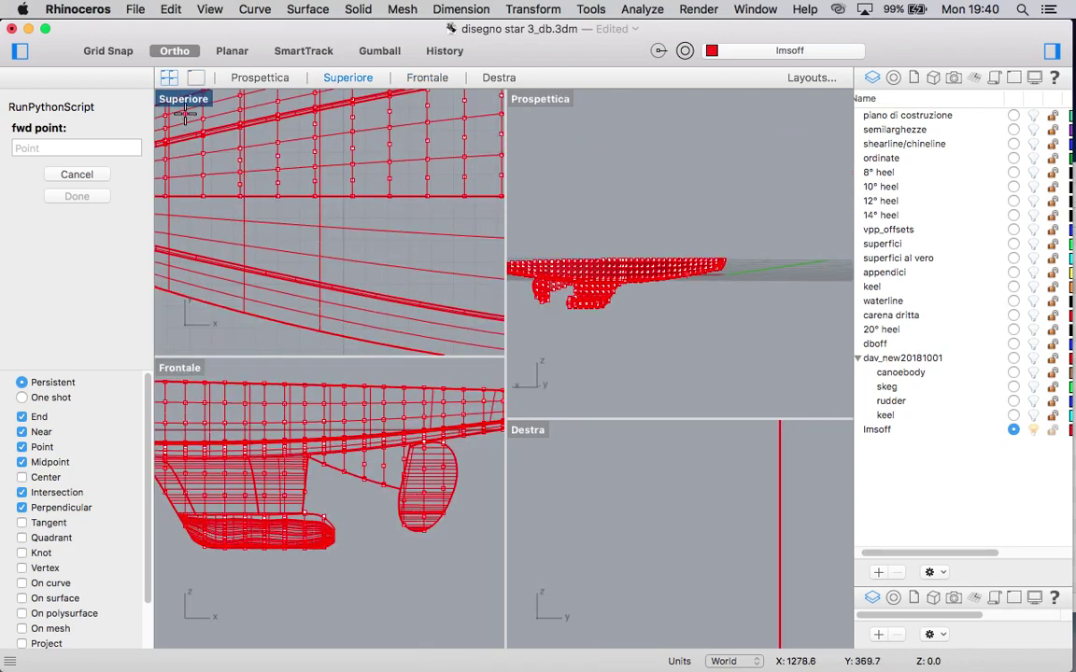
{"action": "double_click", "coordinate": [177, 101]}
{"action": "scroll", "coordinate": [349, 324], "scroll_direction": "down", "scroll_amount": 5}
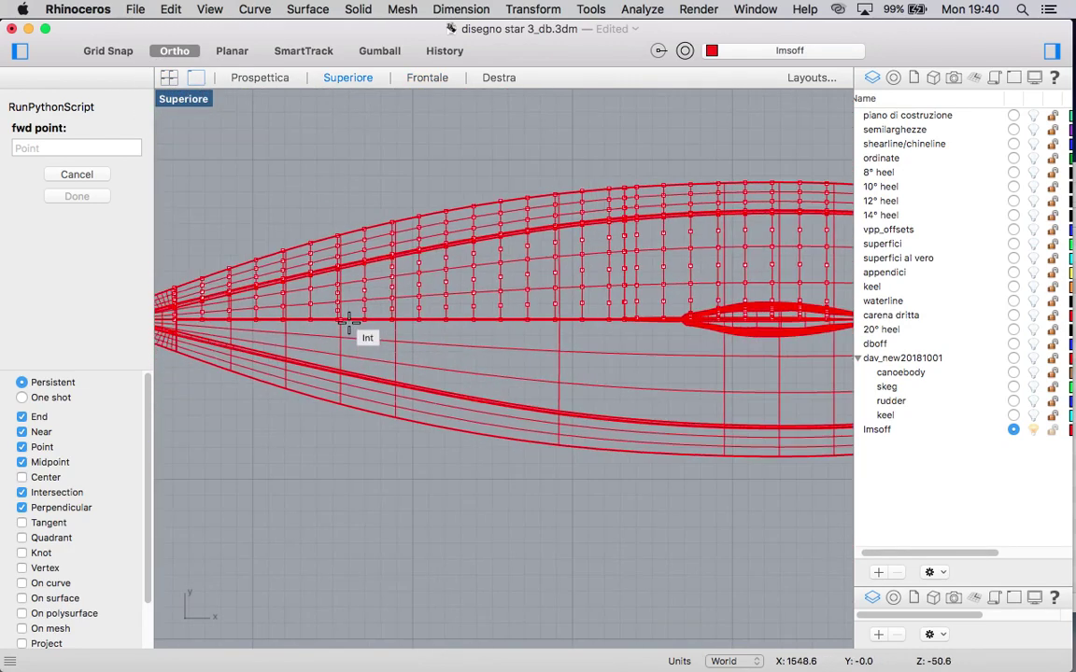
{"action": "scroll", "coordinate": [349, 324], "scroll_direction": "down", "scroll_amount": 2}
{"action": "scroll", "coordinate": [494, 333], "scroll_direction": "down", "scroll_amount": 1}
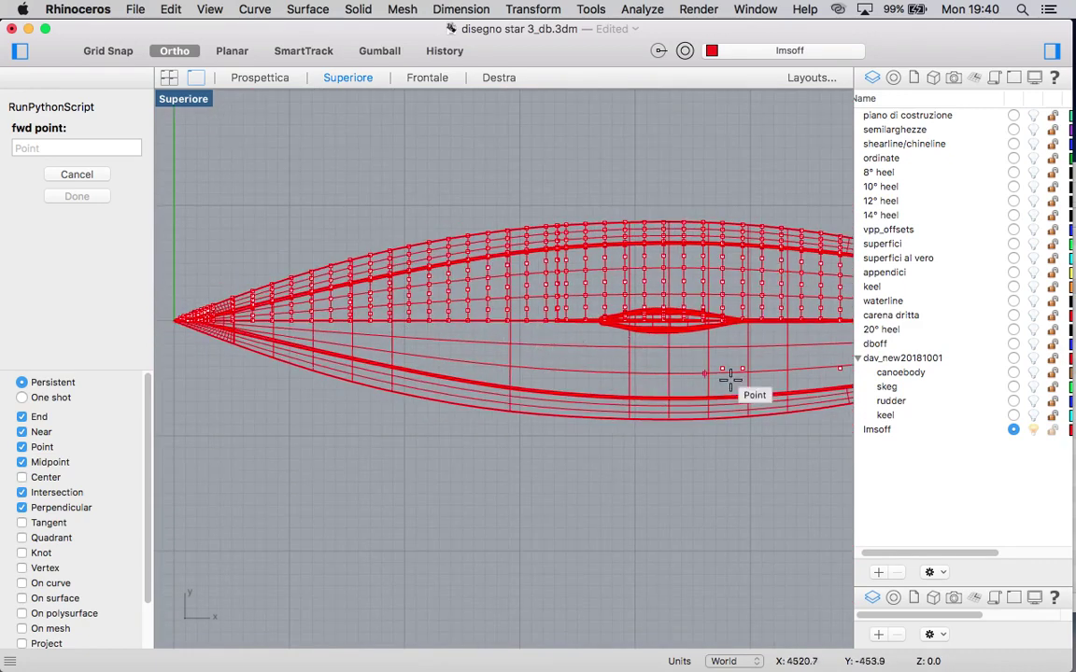
{"action": "scroll", "coordinate": [731, 377], "scroll_direction": "down", "scroll_amount": 2}
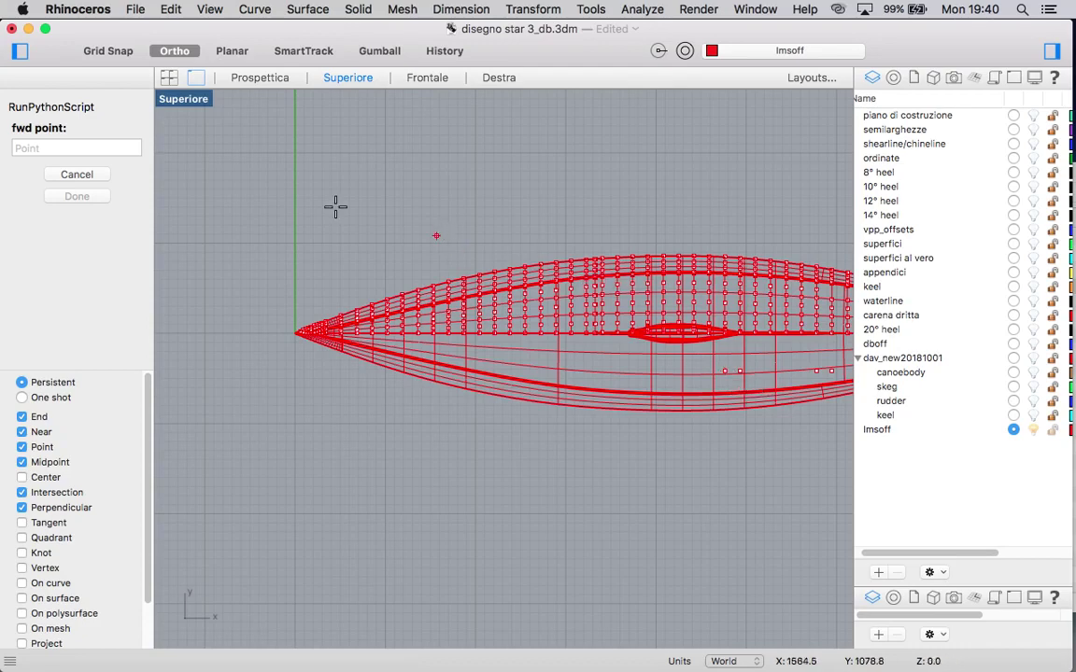
{"action": "double_click", "coordinate": [185, 101]}
{"action": "left_click", "coordinate": [196, 372]}
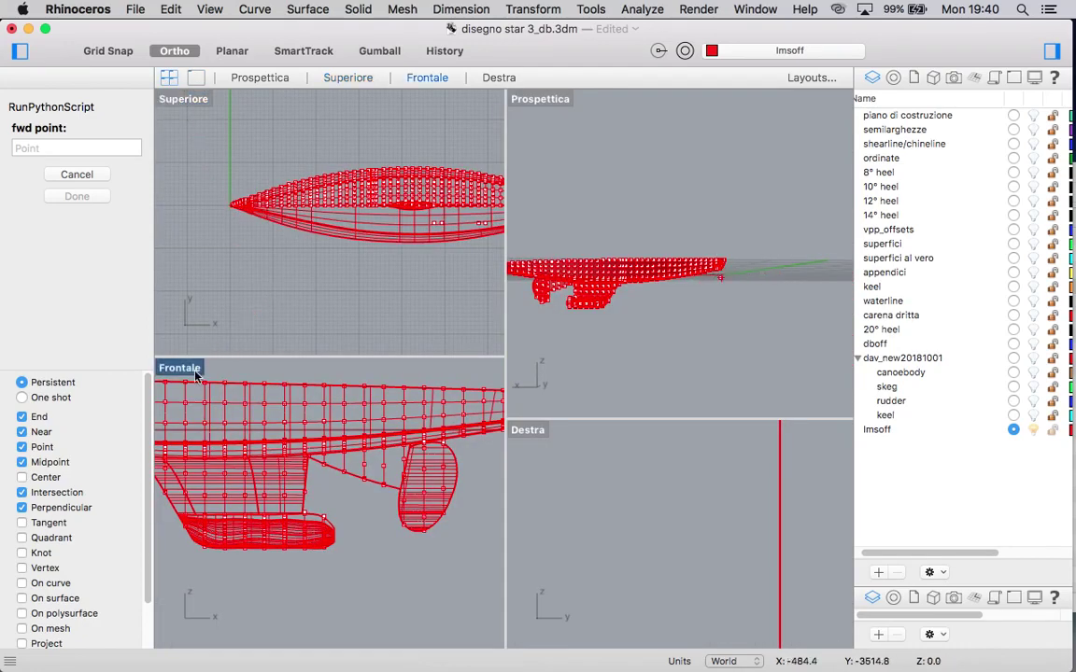
In the maximized front view, pick the forward point at the keel bulb's end section, then restore four views.
{"action": "double_click", "coordinate": [196, 371]}
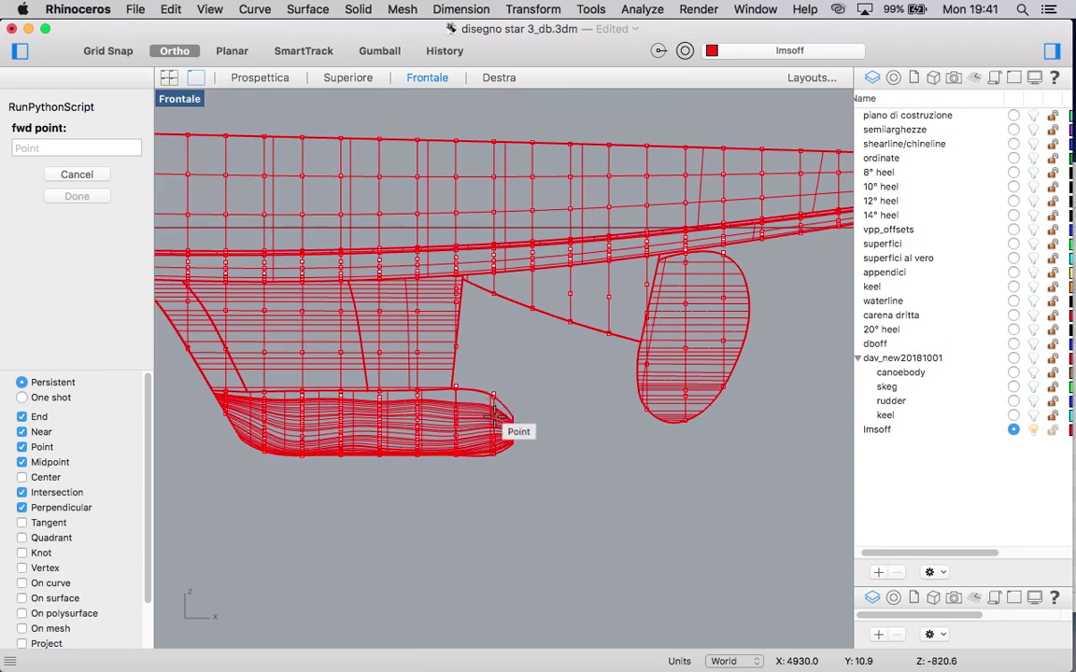
{"action": "scroll", "coordinate": [495, 402], "scroll_direction": "up", "scroll_amount": 5}
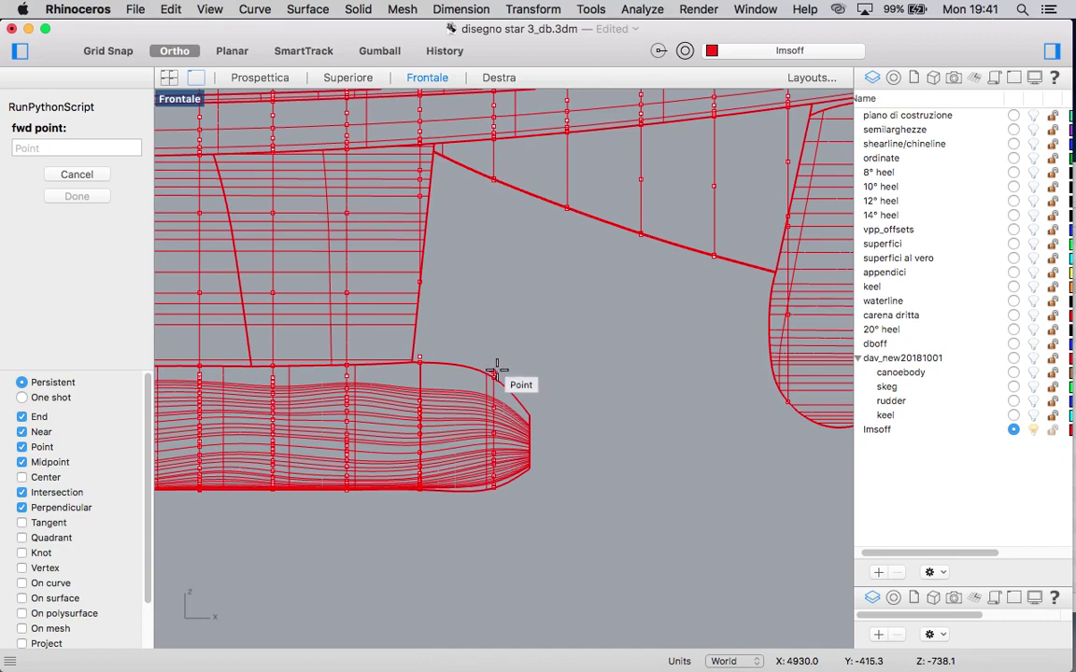
{"action": "scroll", "coordinate": [496, 372], "scroll_direction": "down", "scroll_amount": 2}
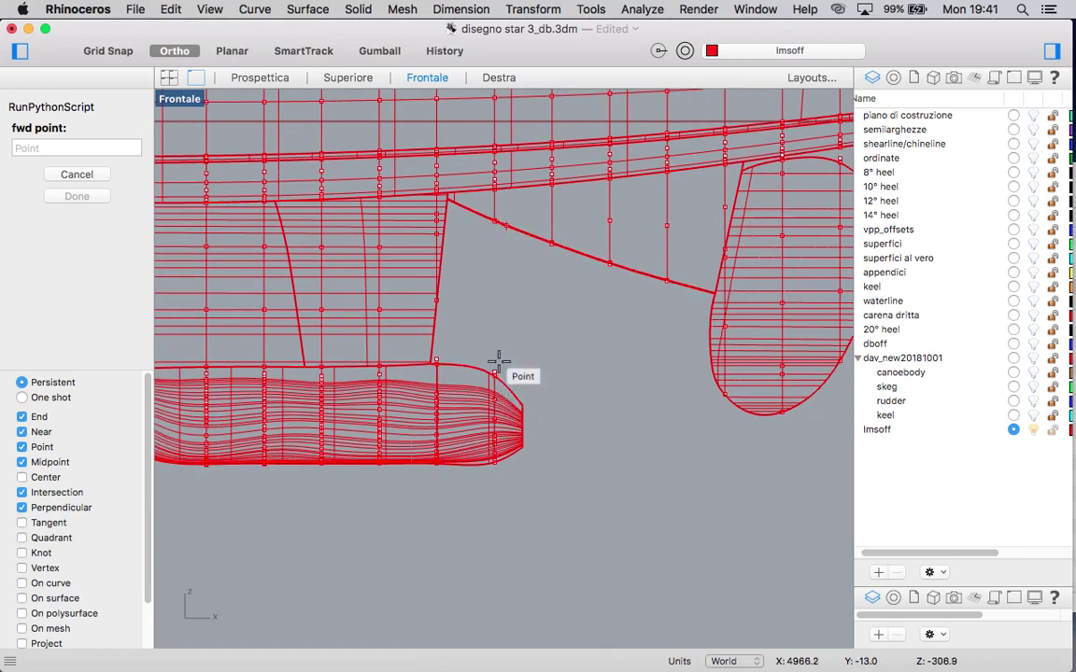
{"action": "scroll", "coordinate": [503, 376], "scroll_direction": "up", "scroll_amount": 2}
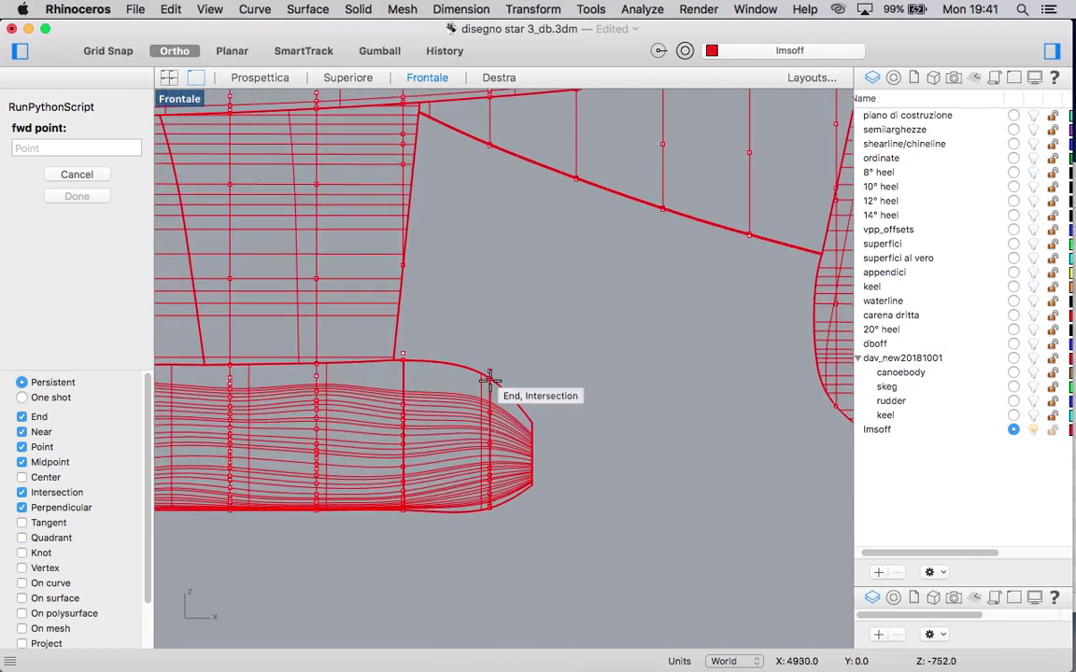
{"action": "scroll", "coordinate": [490, 379], "scroll_direction": "up", "scroll_amount": 2}
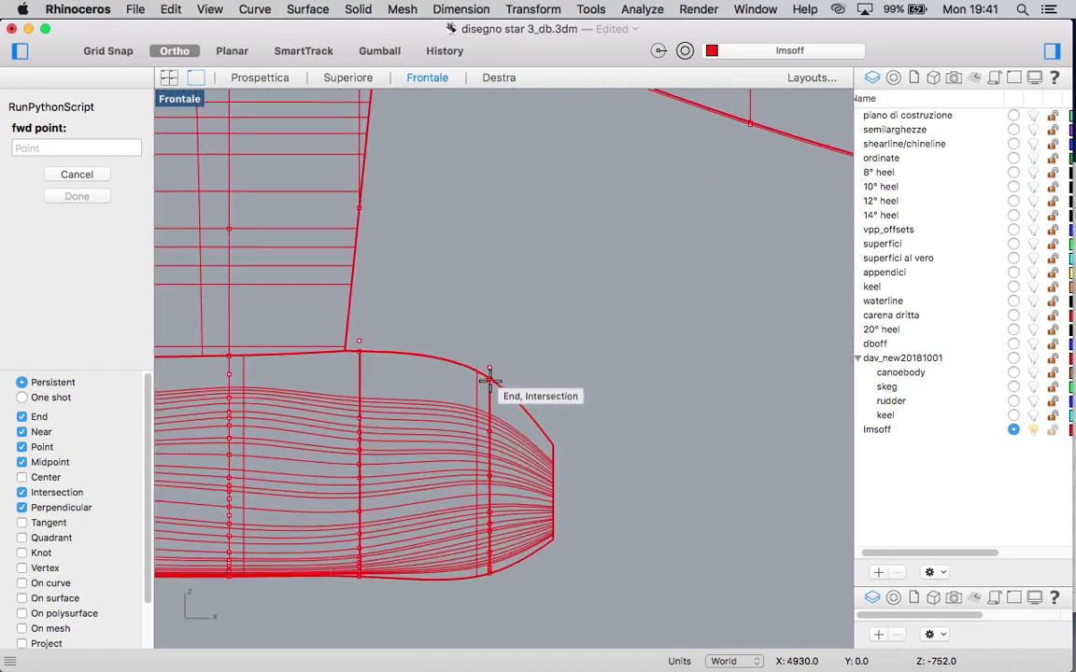
{"action": "left_click", "coordinate": [487, 369]}
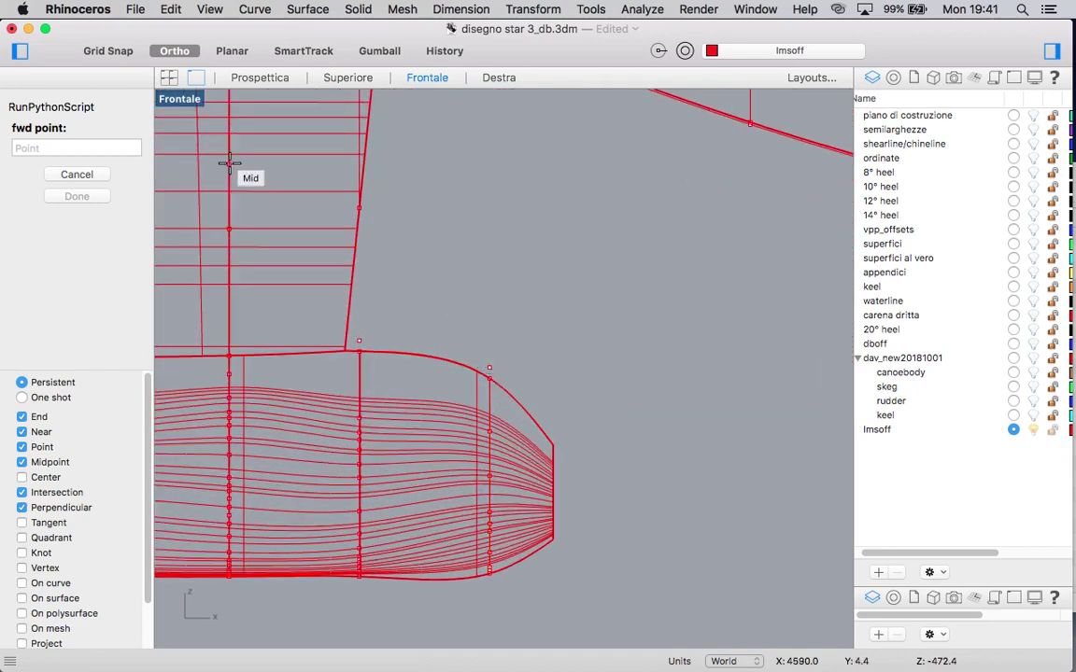
{"action": "double_click", "coordinate": [182, 105]}
{"action": "left_click", "coordinate": [540, 103]}
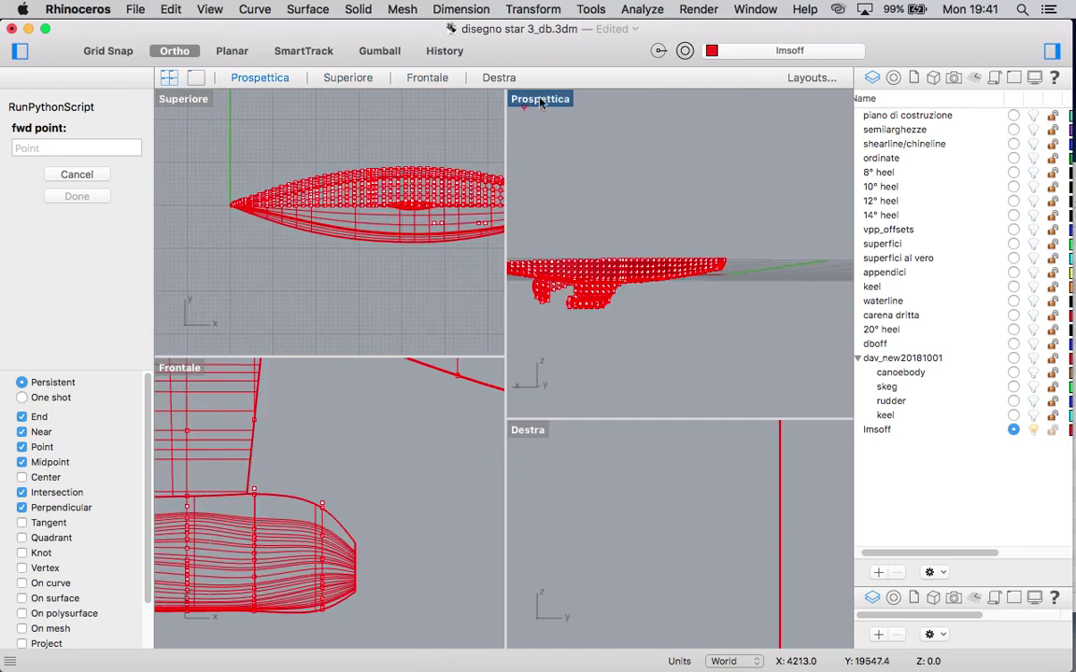
{"action": "double_click", "coordinate": [546, 104]}
{"action": "right_click_drag", "start_coordinate": [558, 369], "coordinate": [370, 369]}
{"action": "right_click_drag", "start_coordinate": [444, 432], "coordinate": [714, 458]}
{"action": "scroll", "coordinate": [714, 462], "scroll_direction": "up", "scroll_amount": 8}
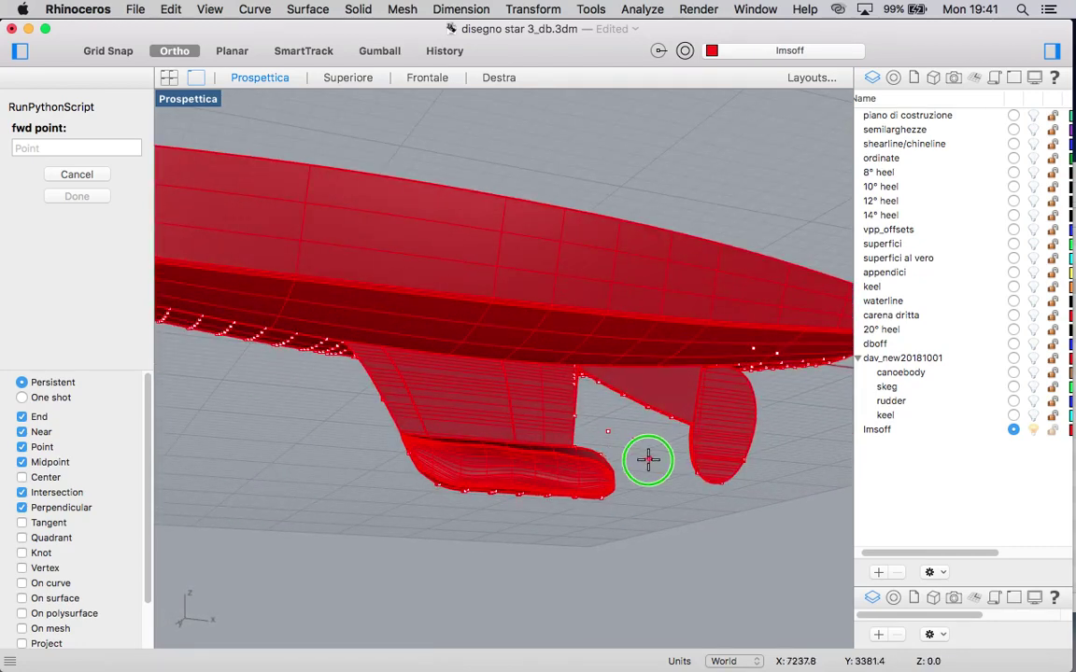
{"action": "right_click_drag", "start_coordinate": [610, 470], "coordinate": [595, 468]}
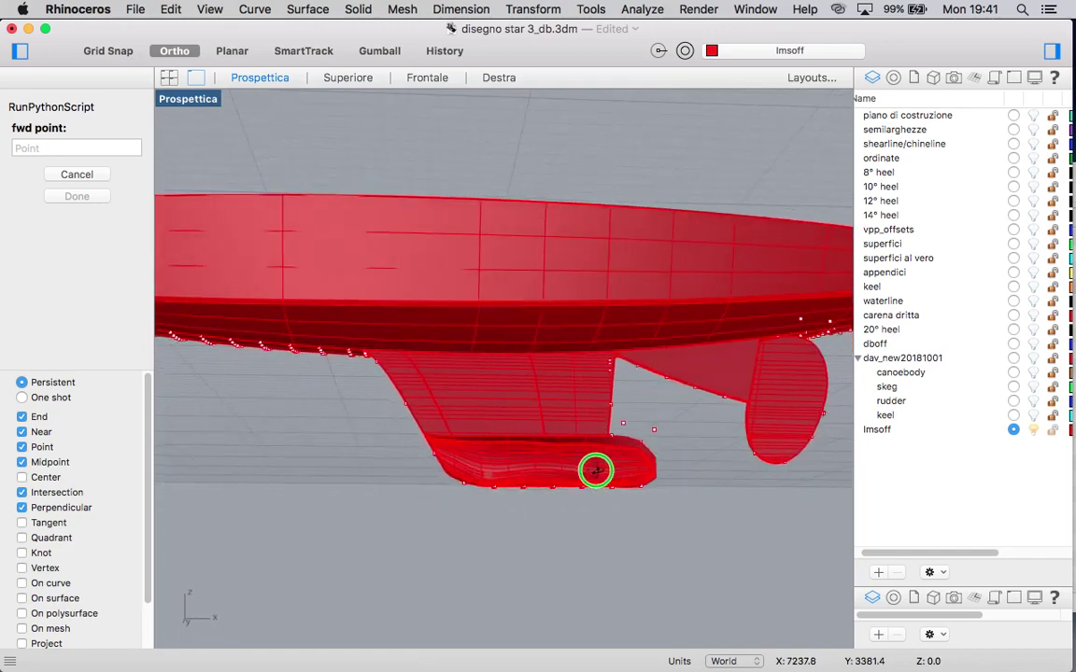
{"action": "left_click", "coordinate": [654, 429]}
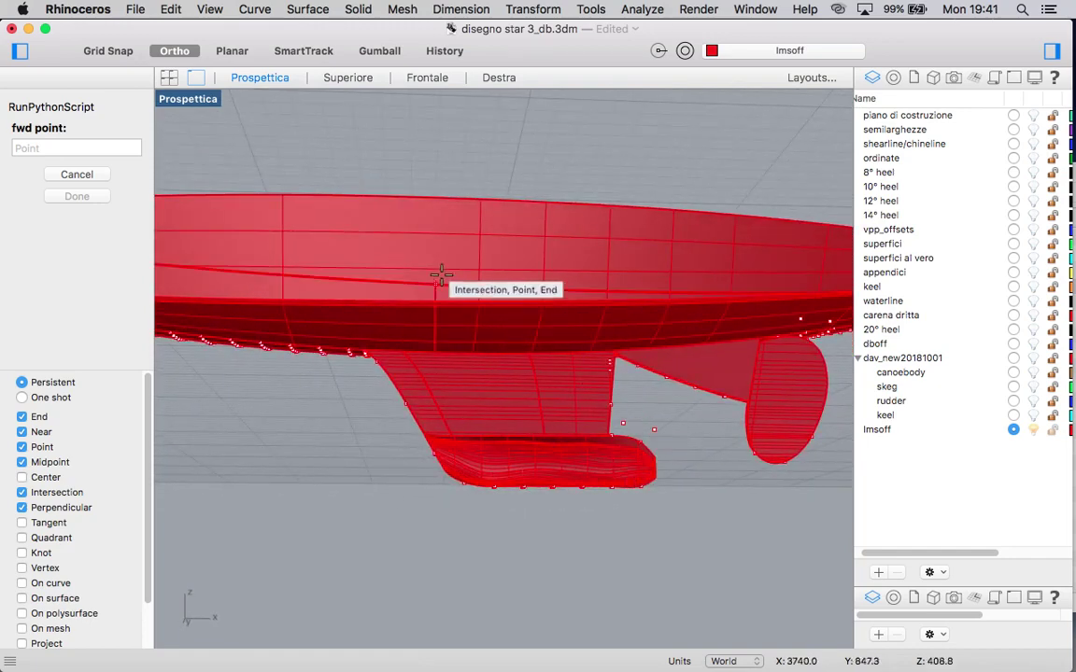
{"action": "double_click", "coordinate": [192, 100]}
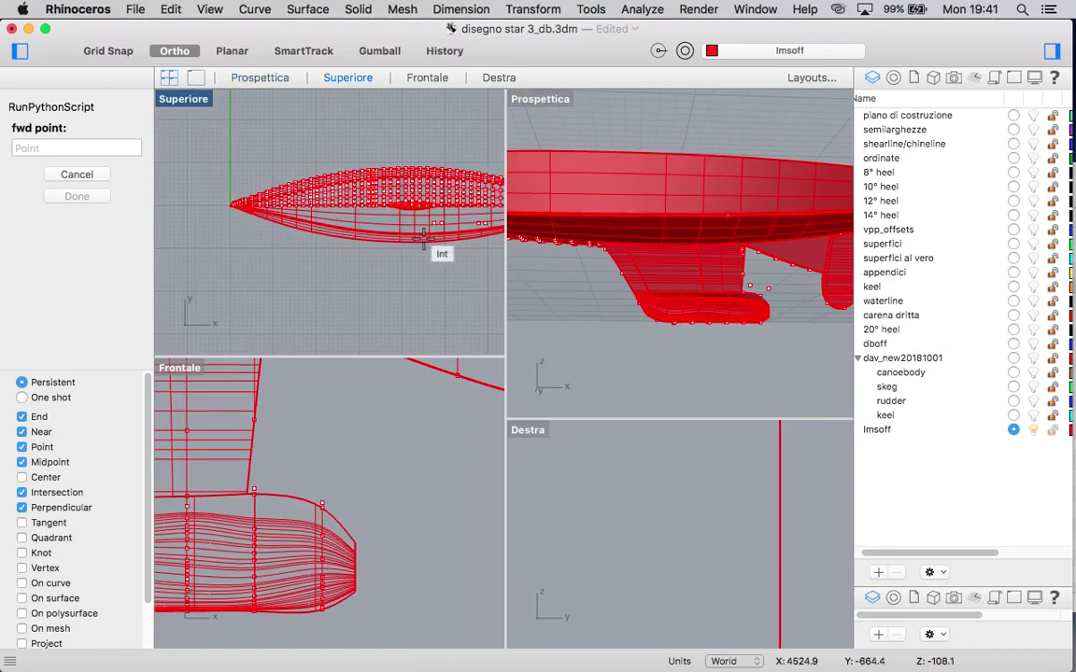
{"action": "double_click", "coordinate": [530, 101]}
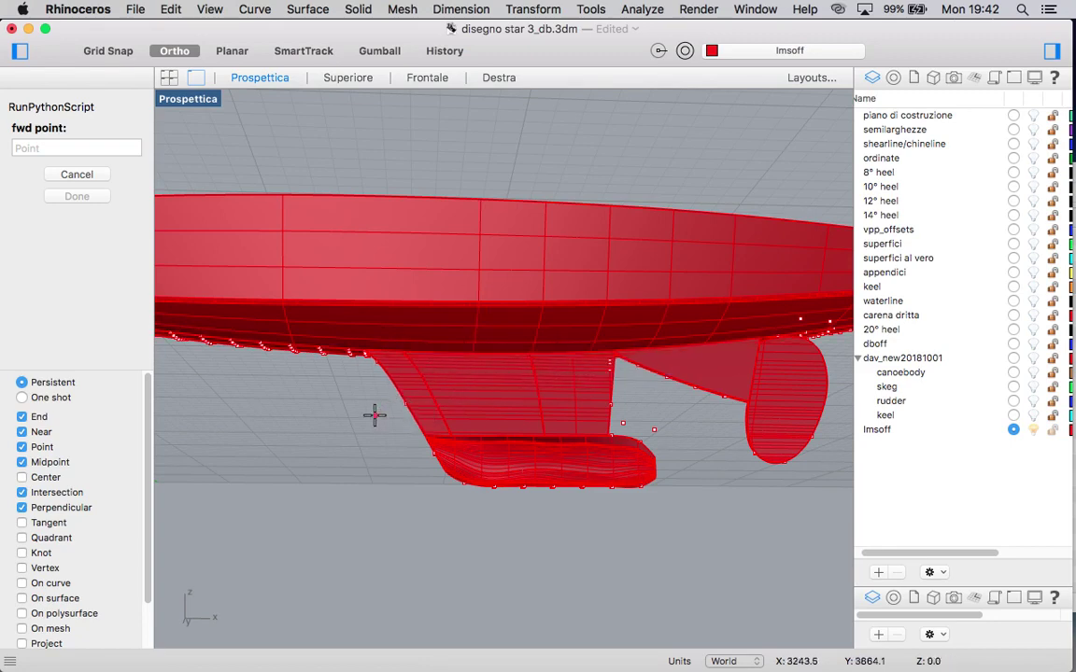
{"action": "scroll", "coordinate": [350, 406], "scroll_direction": "down", "scroll_amount": 5}
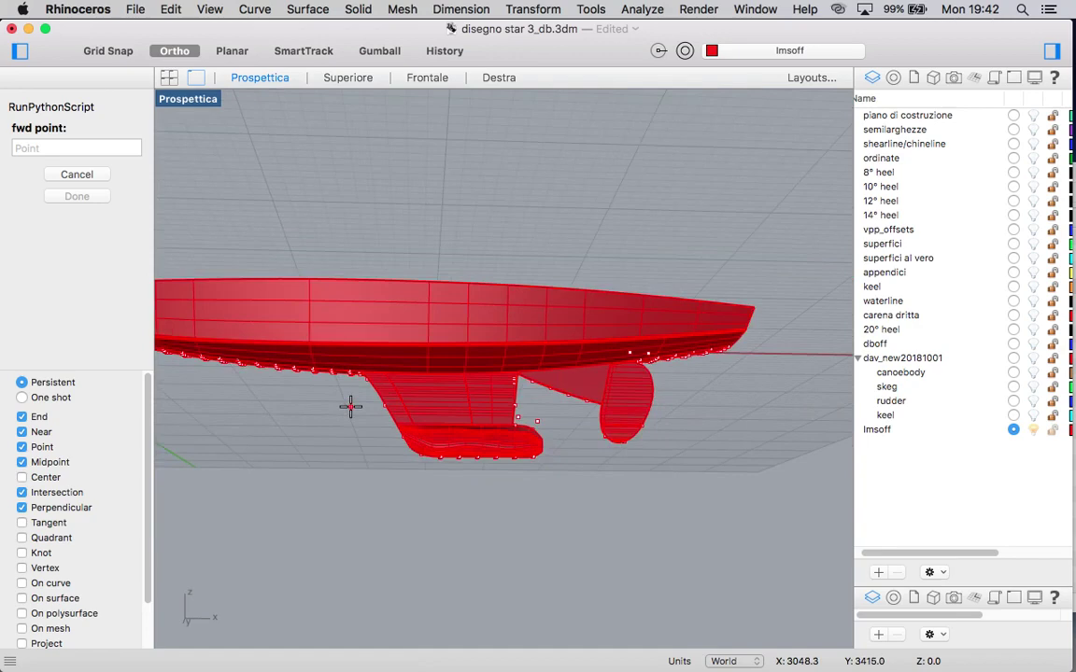
{"action": "scroll", "coordinate": [350, 405], "scroll_direction": "up", "scroll_amount": 5}
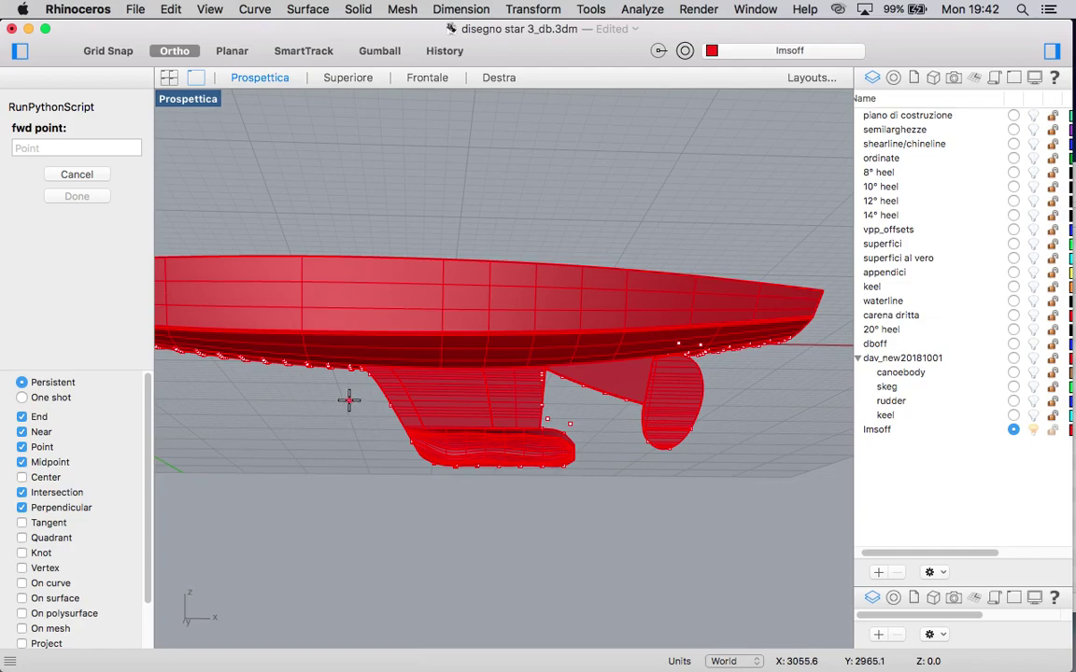
{"action": "right_click_drag", "start_coordinate": [348, 401], "coordinate": [440, 484]}
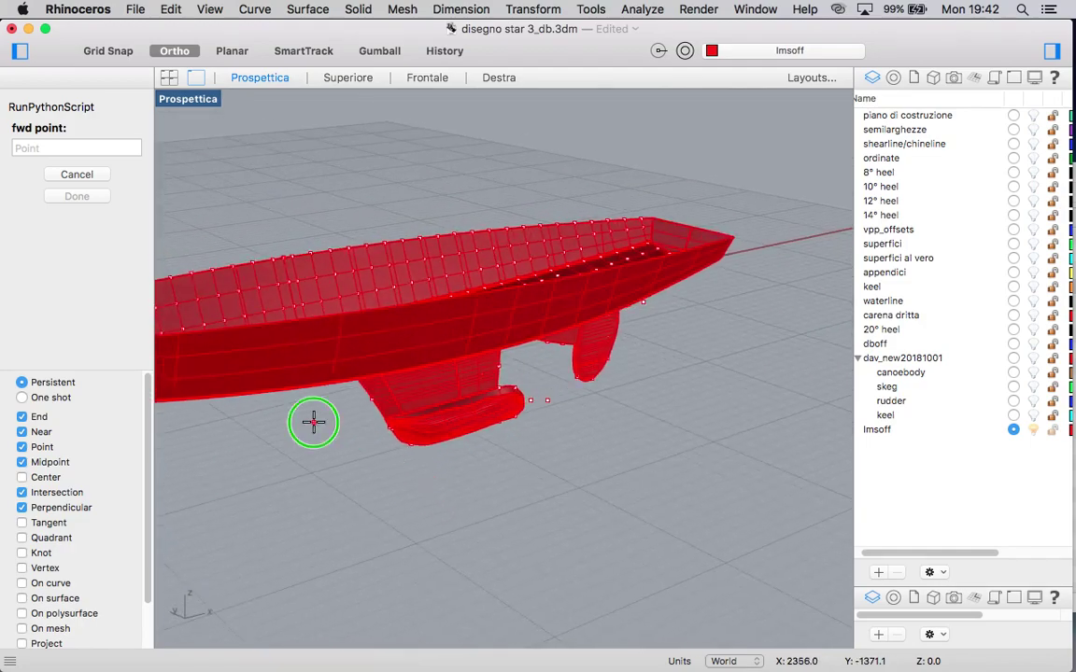
{"action": "right_click_drag", "start_coordinate": [313, 422], "coordinate": [579, 482]}
{"action": "scroll", "coordinate": [476, 430], "scroll_direction": "up", "scroll_amount": 3}
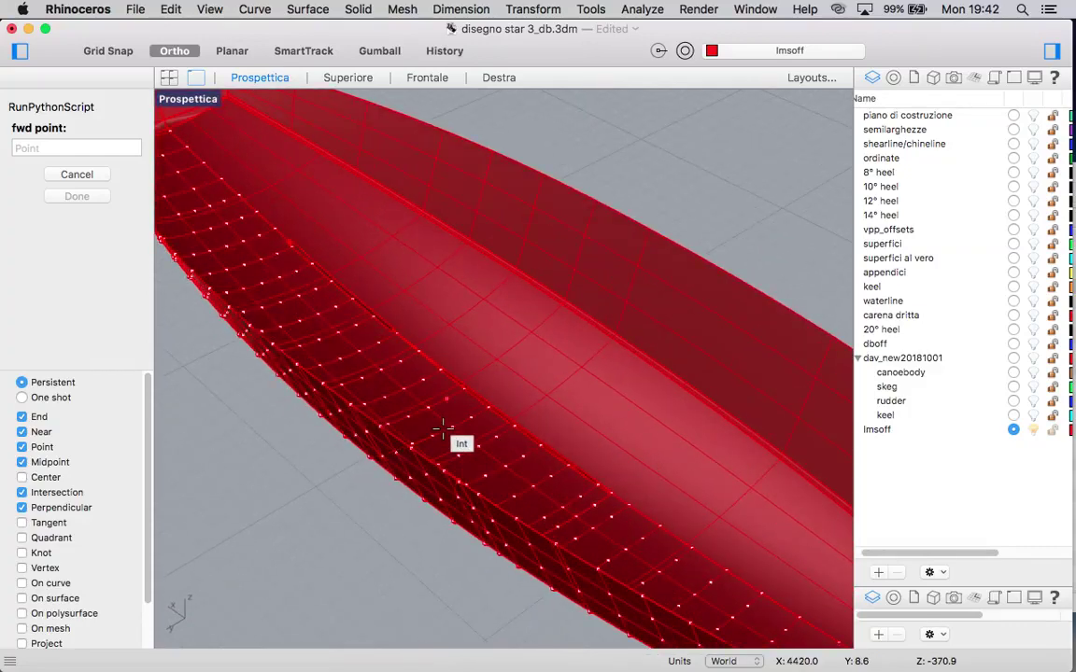
{"action": "scroll", "coordinate": [302, 455], "scroll_direction": "down", "scroll_amount": 5}
{"action": "right_click_drag", "start_coordinate": [323, 504], "coordinate": [340, 341]}
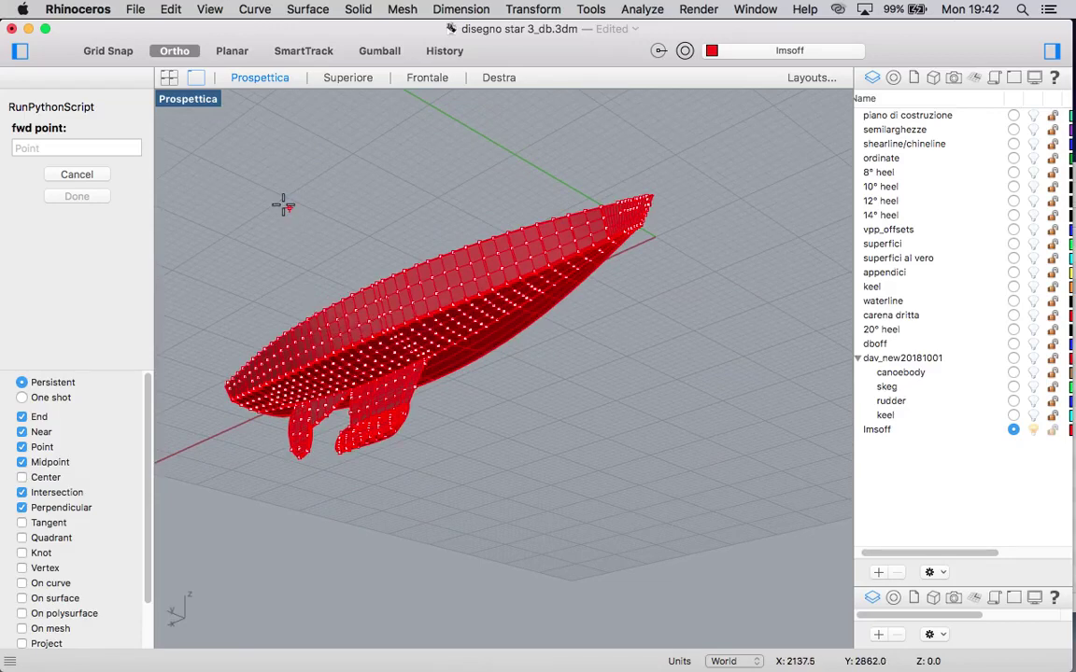
{"action": "double_click", "coordinate": [200, 104]}
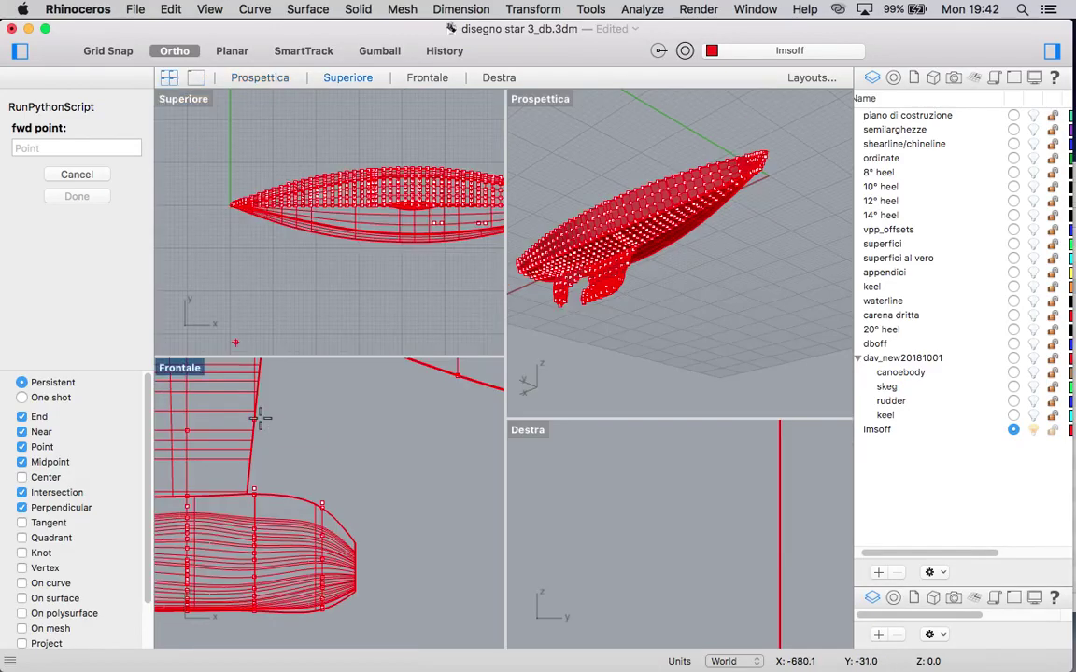
Maximize the front view and zoom in close on the hull's raked bow stem.
{"action": "double_click", "coordinate": [178, 370]}
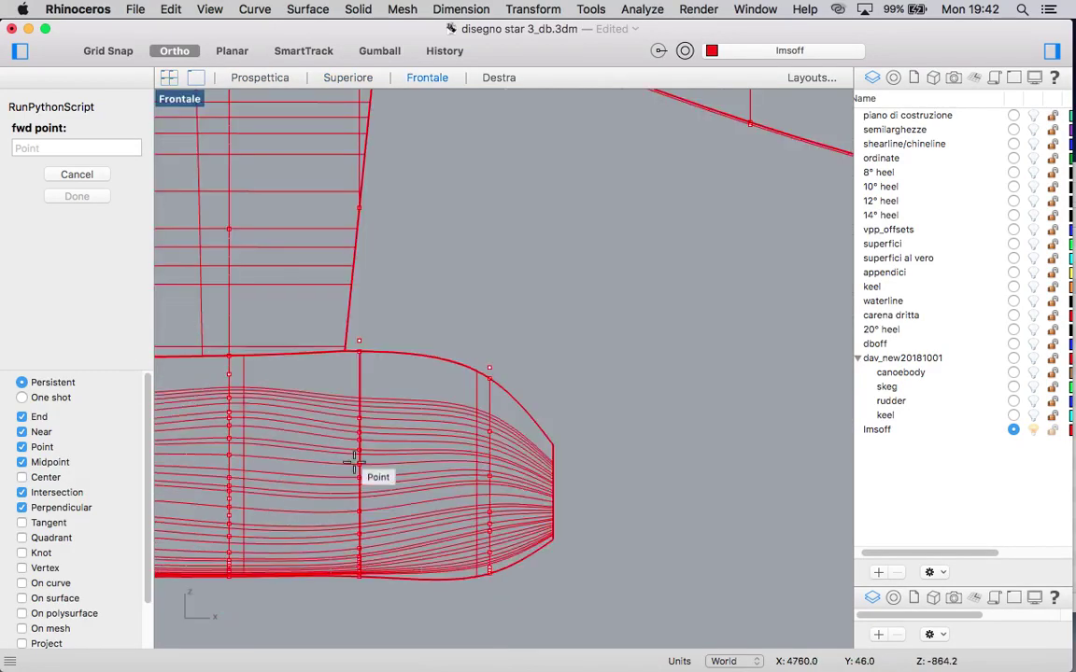
{"action": "scroll", "coordinate": [353, 461], "scroll_direction": "up", "scroll_amount": 4}
{"action": "scroll", "coordinate": [353, 461], "scroll_direction": "down", "scroll_amount": 2}
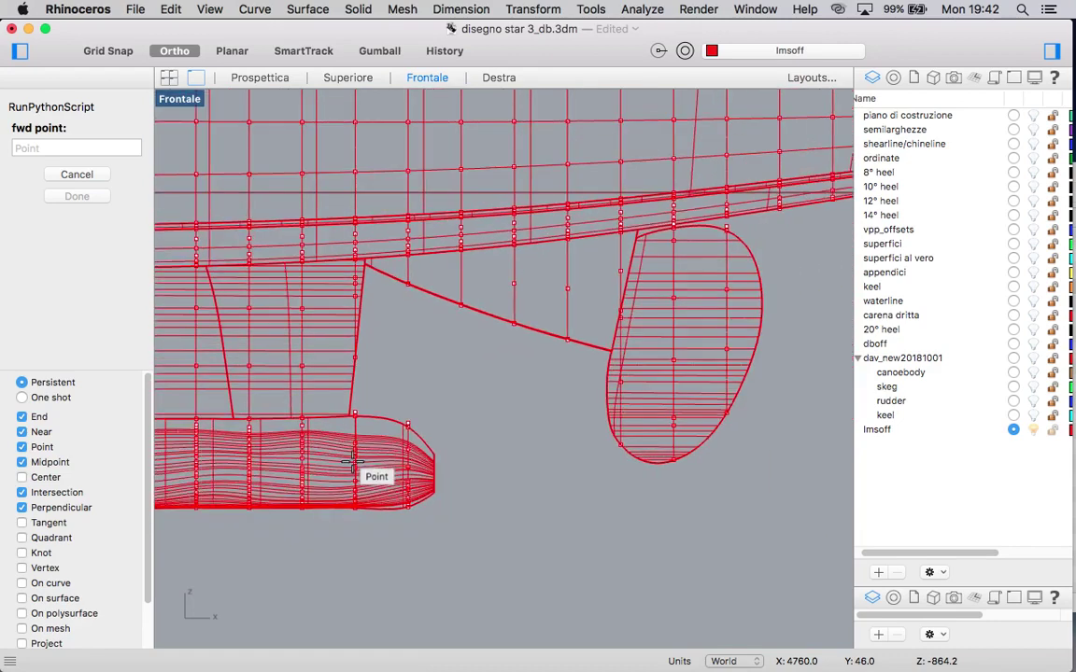
{"action": "scroll", "coordinate": [353, 461], "scroll_direction": "down", "scroll_amount": 3}
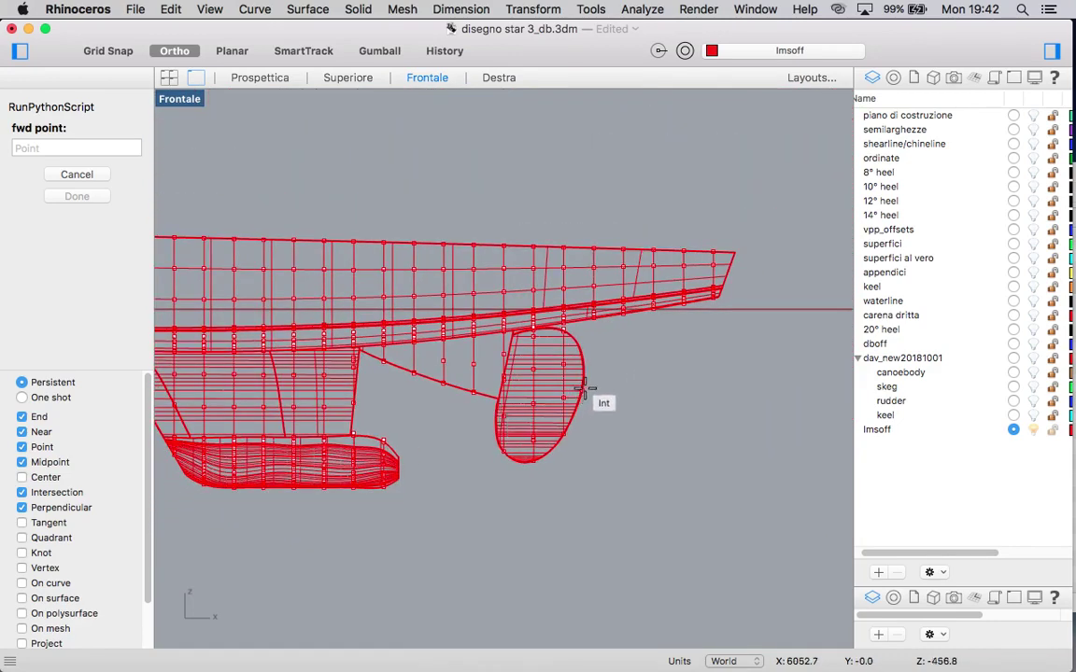
{"action": "scroll", "coordinate": [750, 275], "scroll_direction": "up", "scroll_amount": 4}
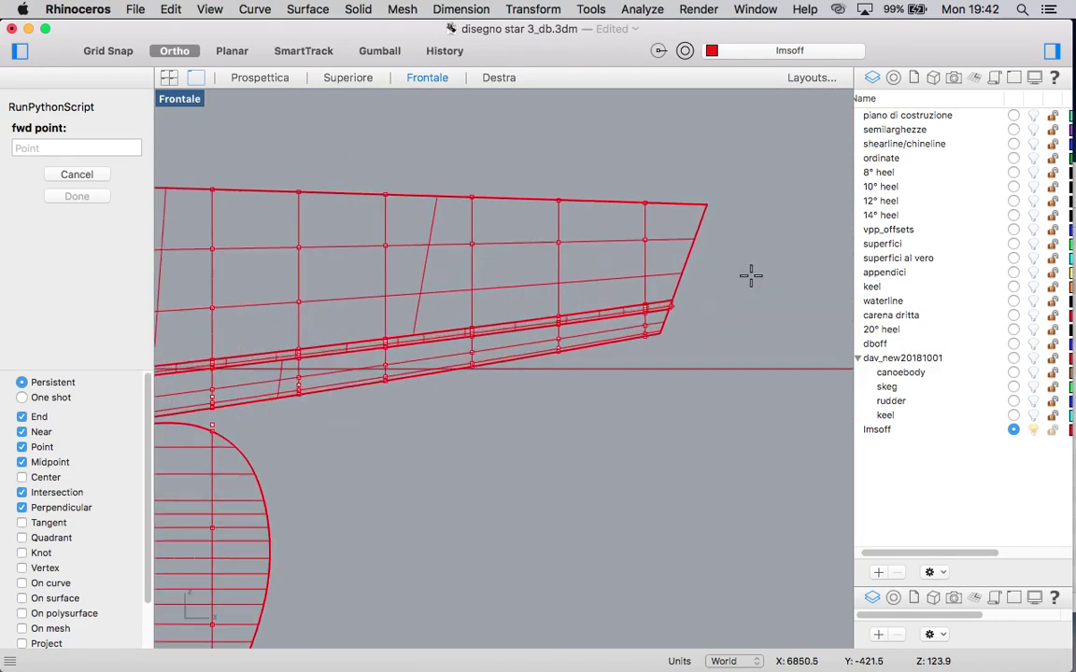
{"action": "scroll", "coordinate": [751, 276], "scroll_direction": "up", "scroll_amount": 2}
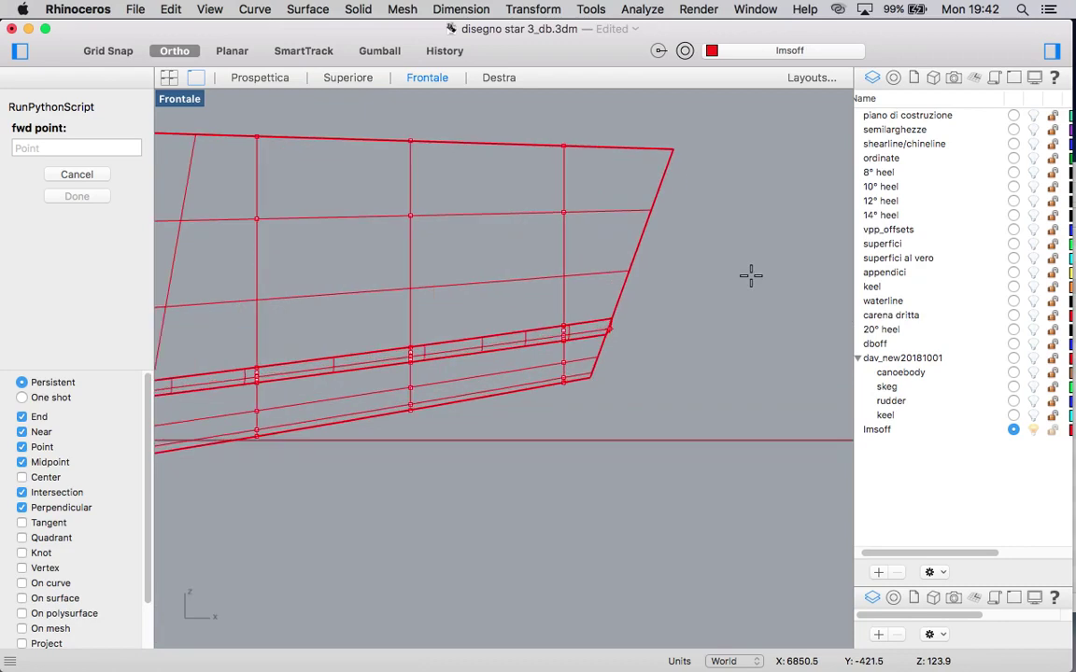
Add one section at the bow edge with 173.03 spacing and accept it.
{"action": "left_click", "coordinate": [658, 178]}
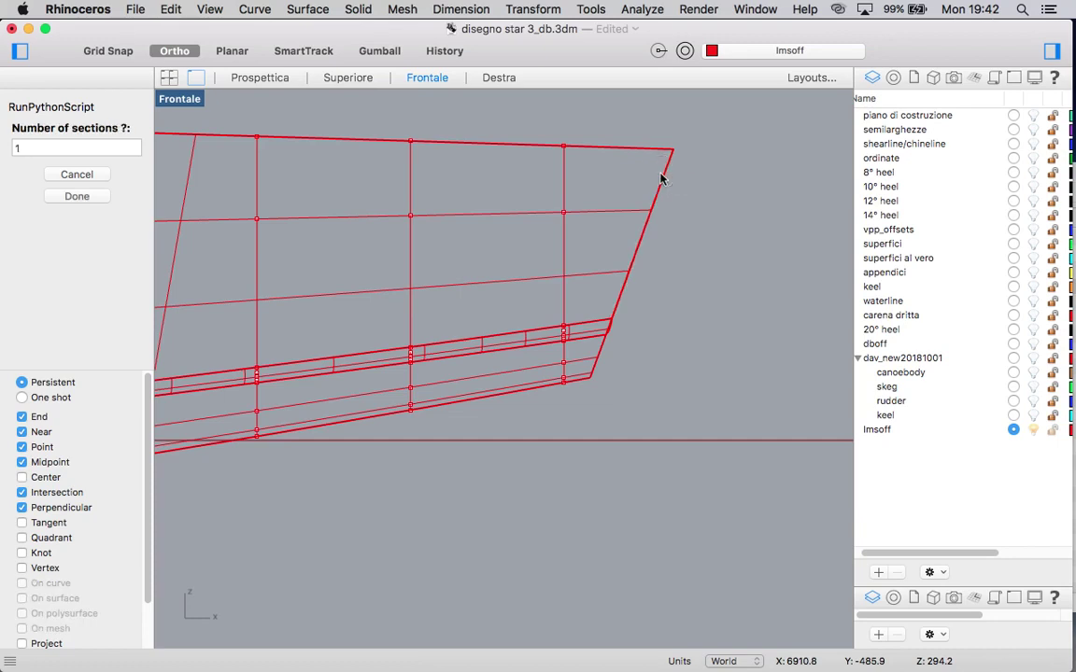
{"action": "key", "text": "Return"}
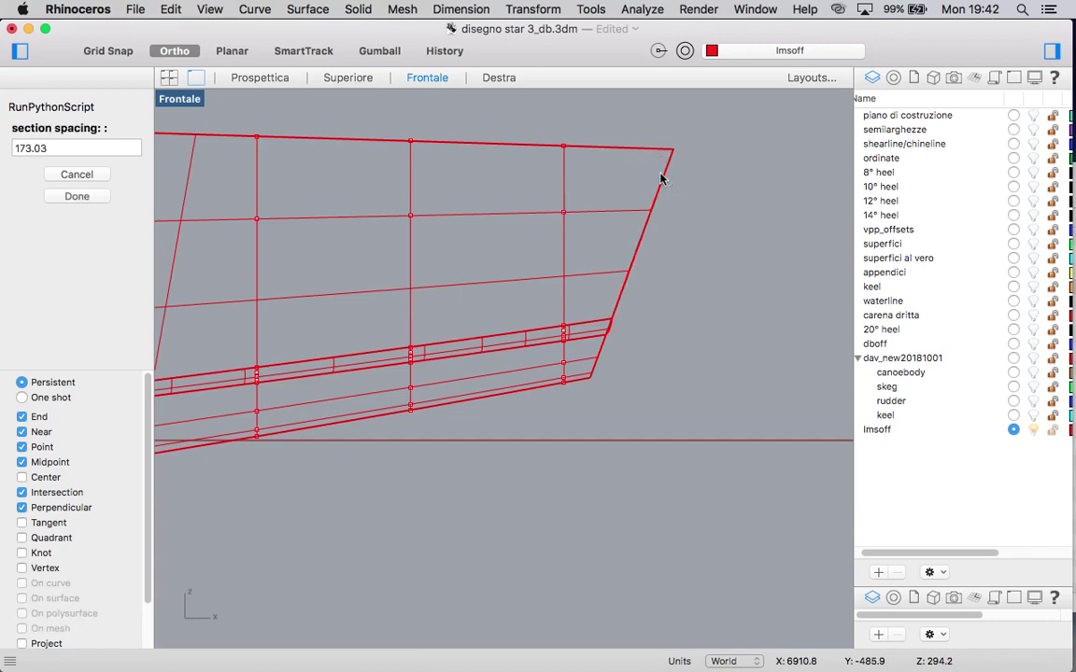
{"action": "key", "text": "Return"}
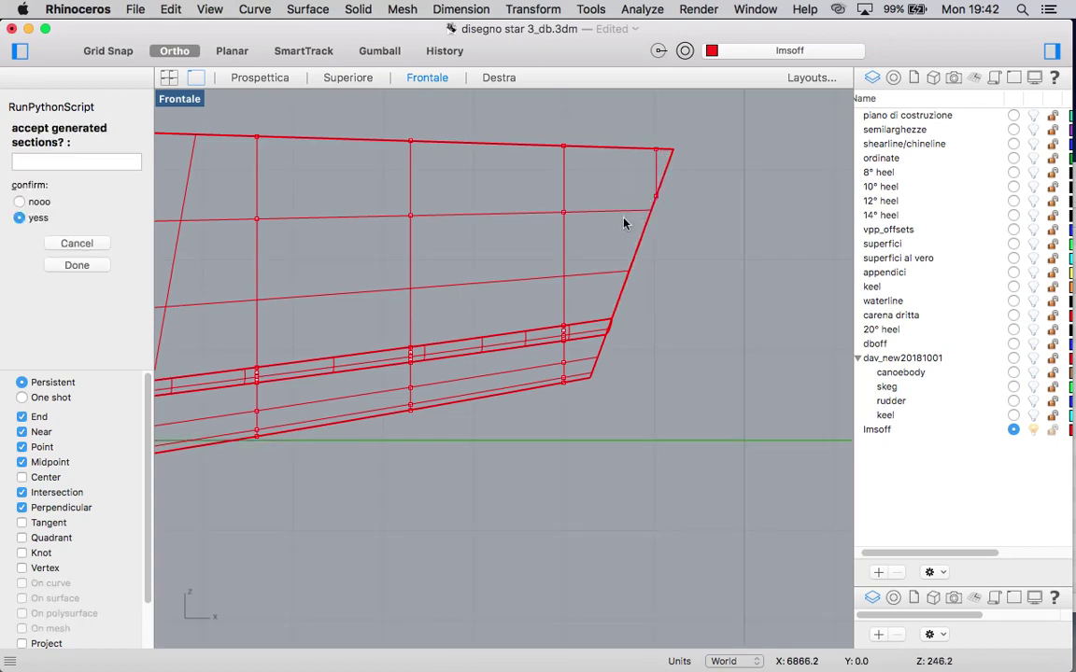
{"action": "key", "text": "Return"}
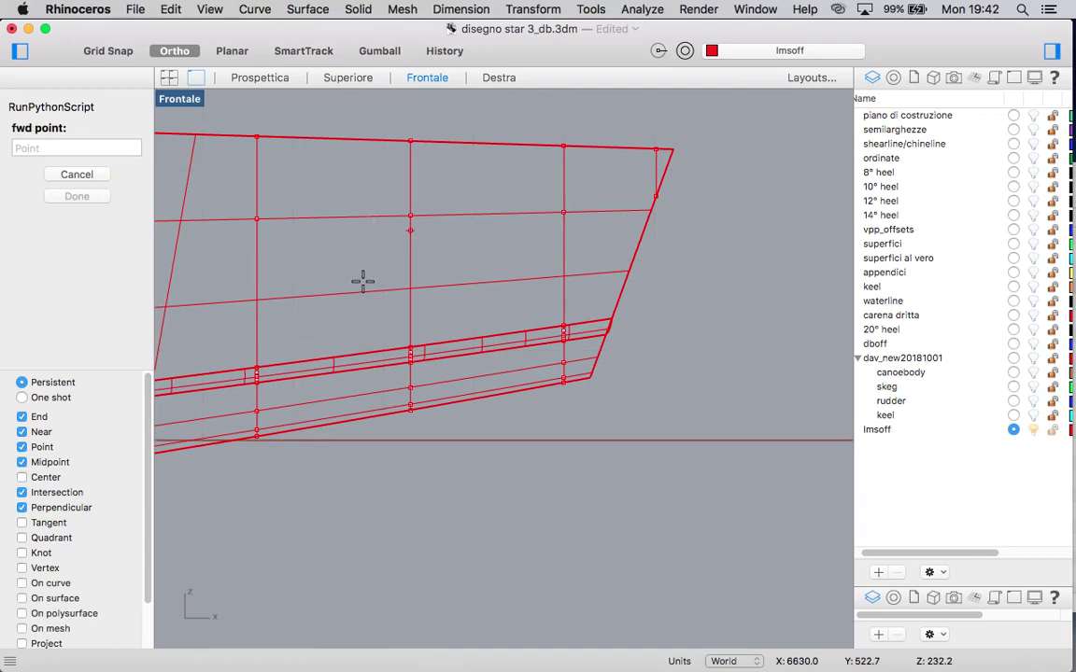
End the script without a forward point so it writes aaa.csv, then bring MacVim forward.
{"action": "key", "text": "Return"}
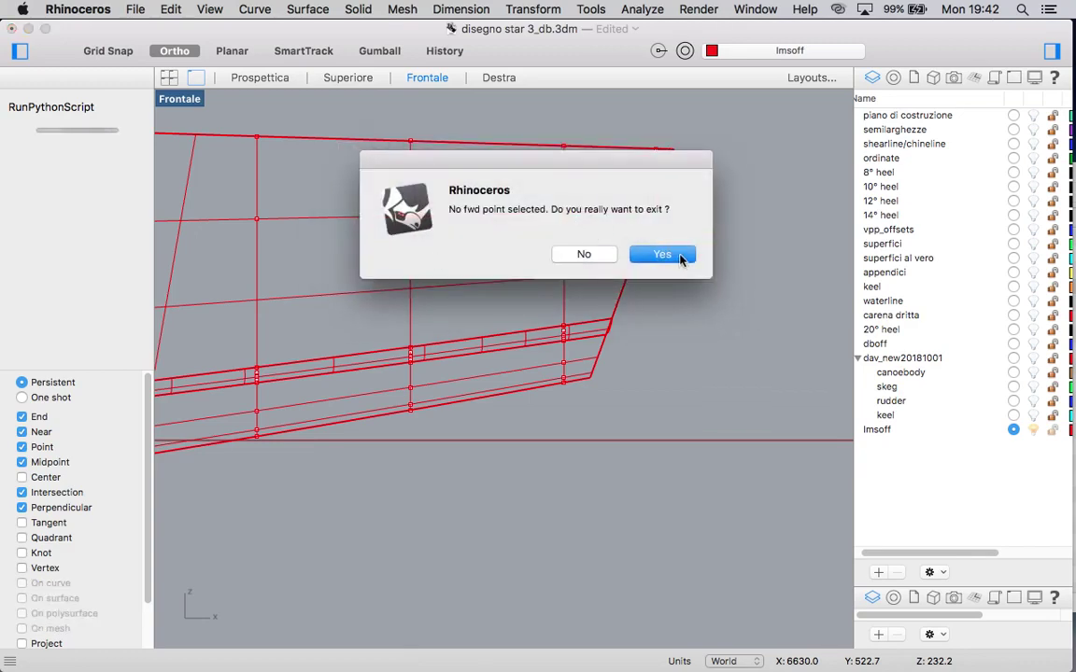
{"action": "left_click", "coordinate": [680, 260]}
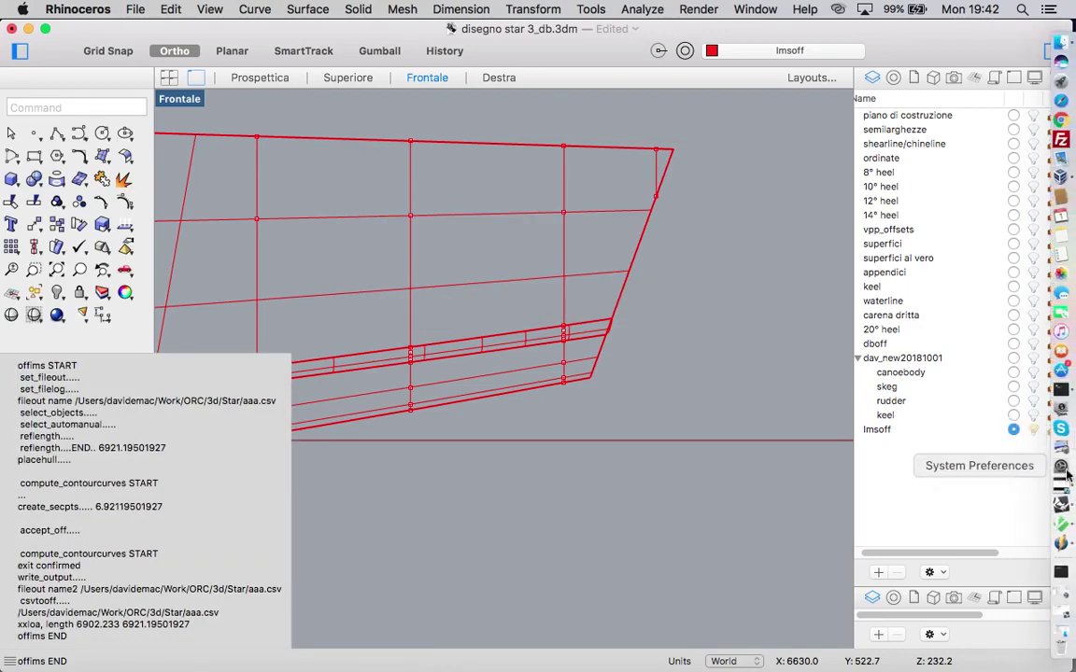
{"action": "left_click", "coordinate": [956, 469]}
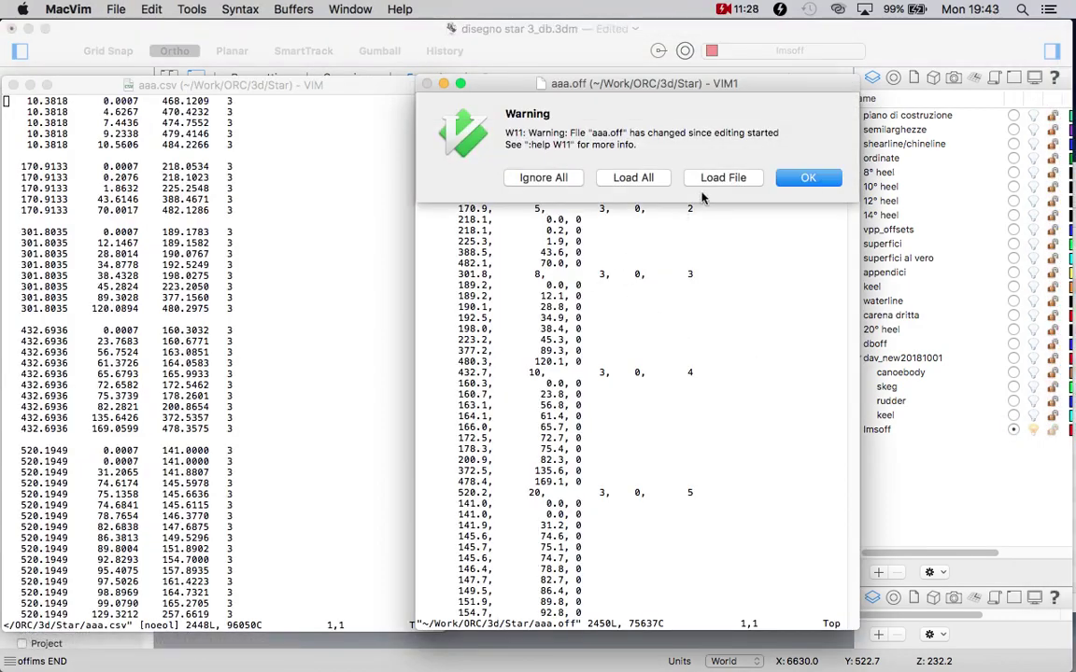
Reload the changed aaa.off and aaa.csv in MacVim, compare them, then return to Rhinoceros.
{"action": "left_click", "coordinate": [721, 177]}
{"action": "left_click", "coordinate": [298, 240]}
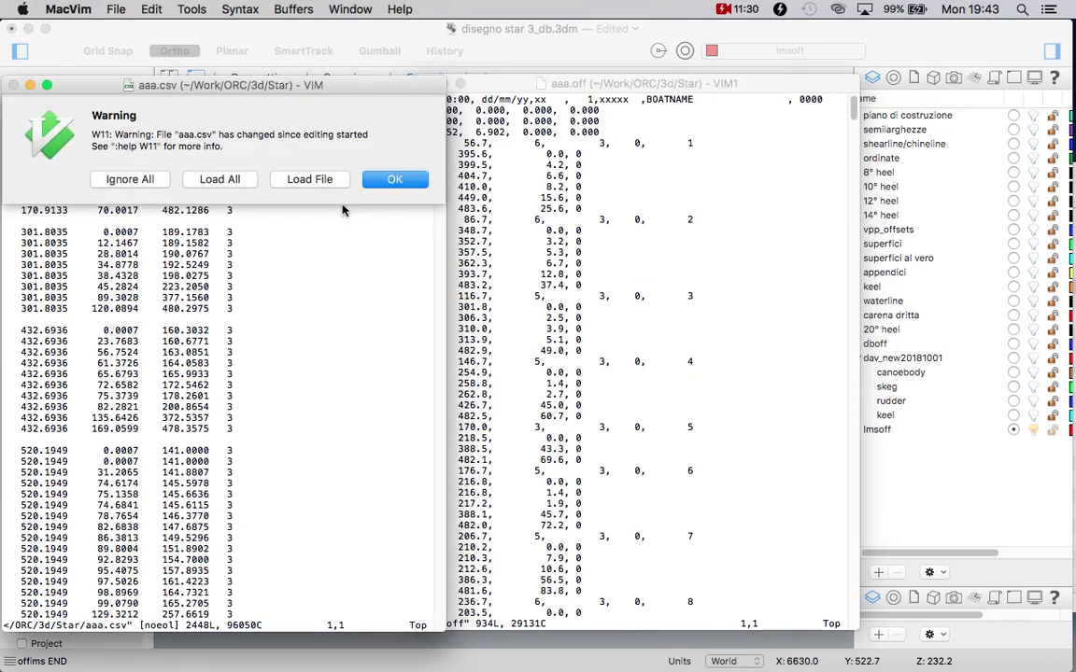
{"action": "left_click", "coordinate": [309, 179]}
{"action": "left_click", "coordinate": [678, 84]}
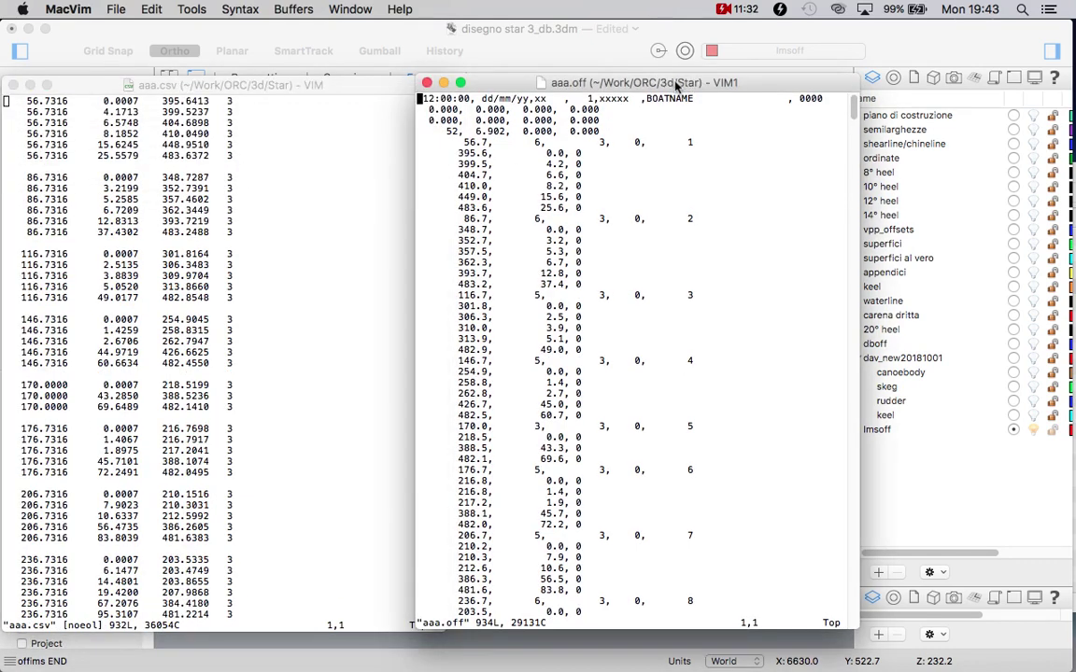
{"action": "left_click", "coordinate": [262, 96]}
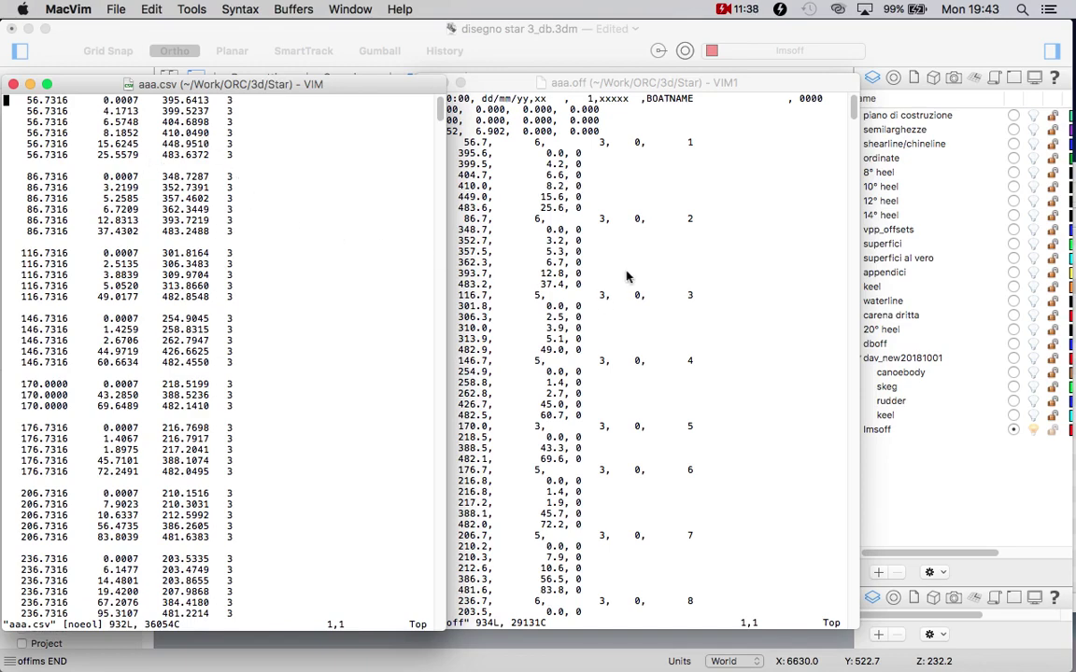
{"action": "left_click", "coordinate": [699, 28]}
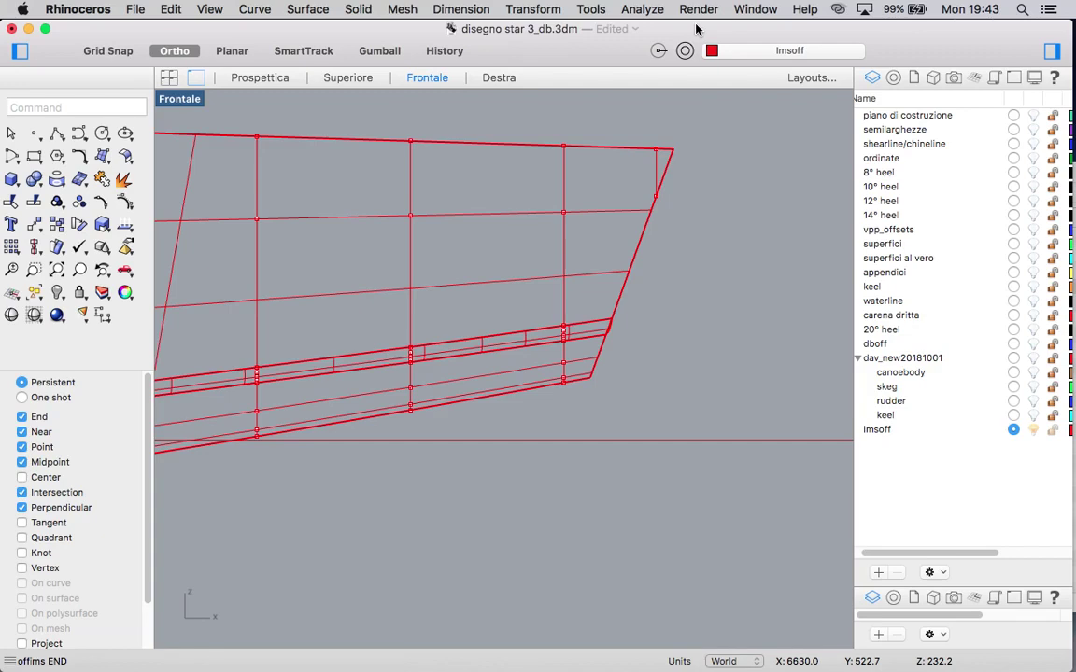